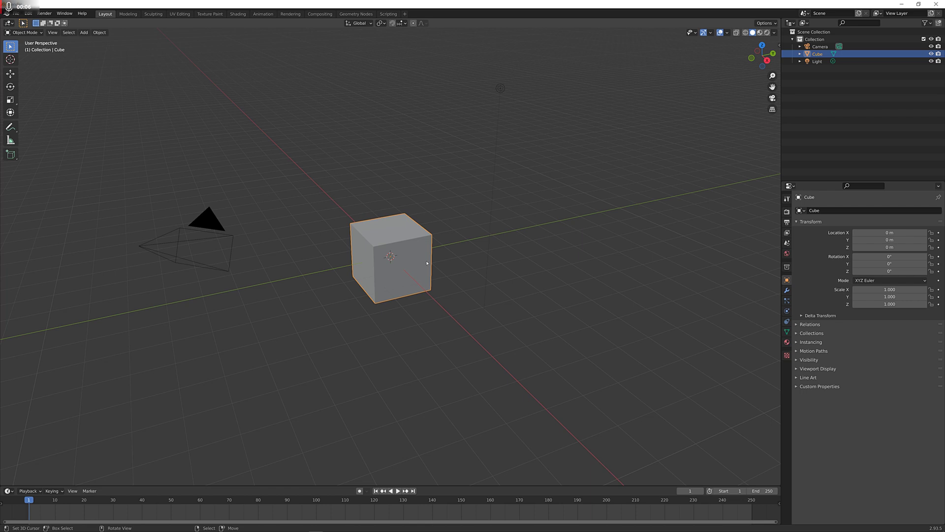
- Select all and delete the default camera, cube and light, leaving an empty grid
key(a)
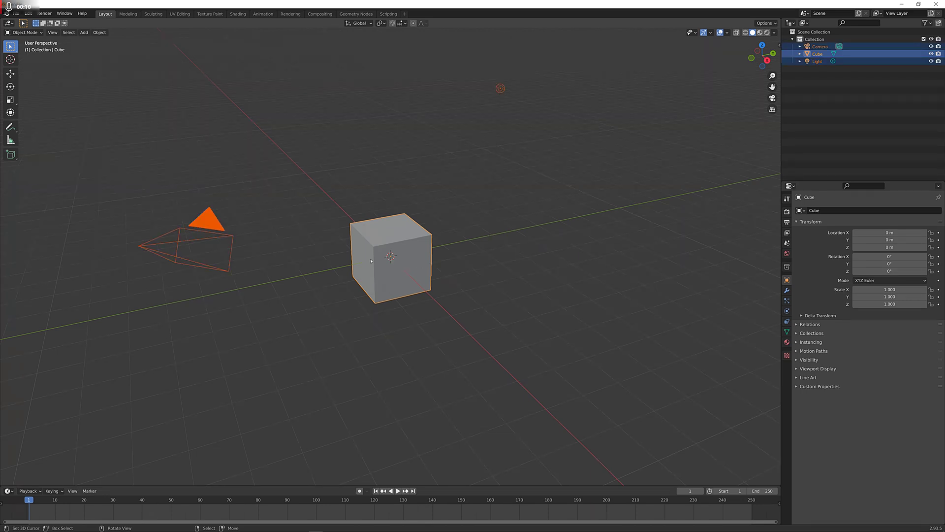
middle_drag(372, 260, 502, 162)
key(x)
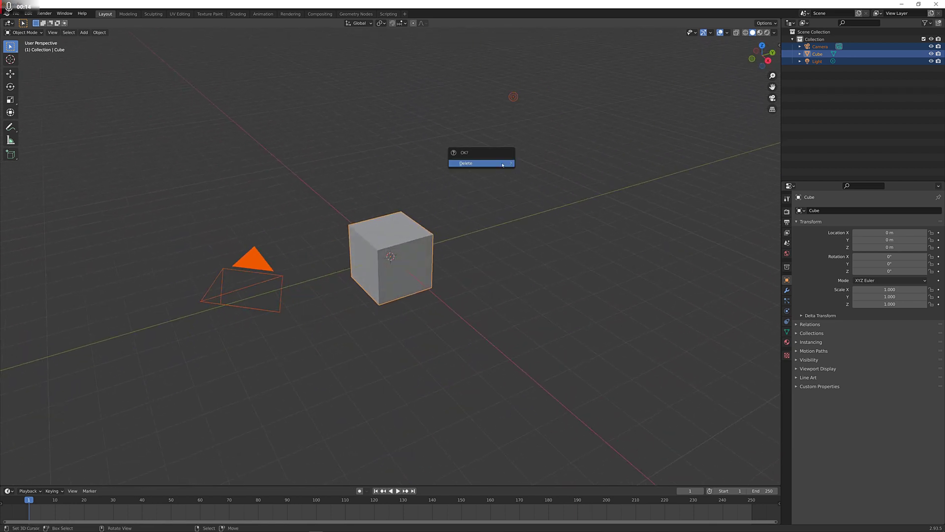
click(503, 164)
mouse_move(436, 192)
middle_down()
mouse_move(437, 206)
mouse_move(464, 194)
mouse_move(436, 197)
middle_up()
- Add a cylinder, scale it to 0.114 in X and Y only, and view it from the front
key(shift+a)
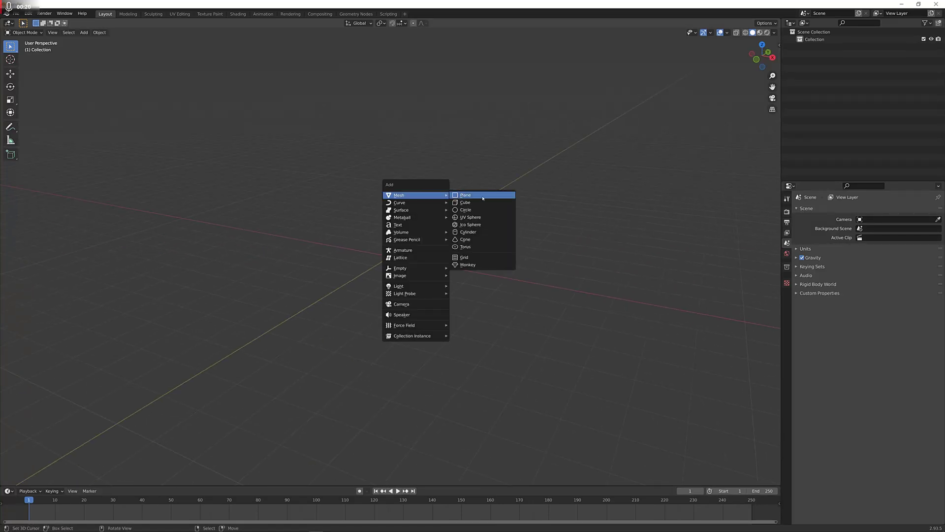
click(485, 234)
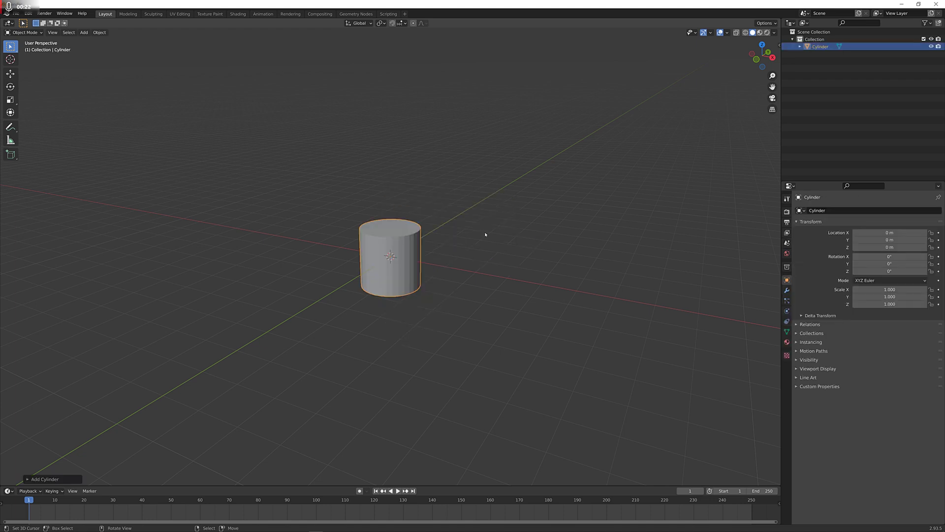
middle_drag(485, 173, 483, 228)
key(s)
key(shift+z)
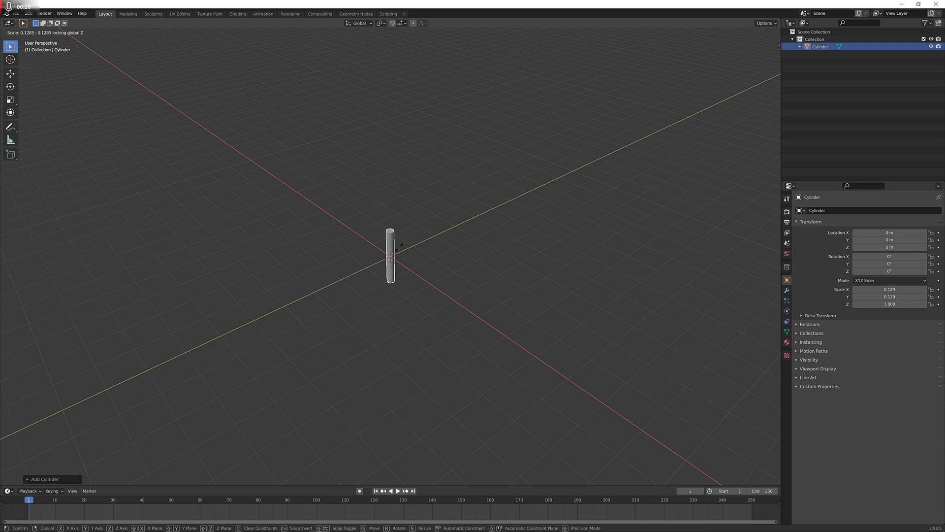
click(398, 248)
middle_drag(398, 248, 454, 212)
key(KP_1)
scroll(455, 212, up, 10)
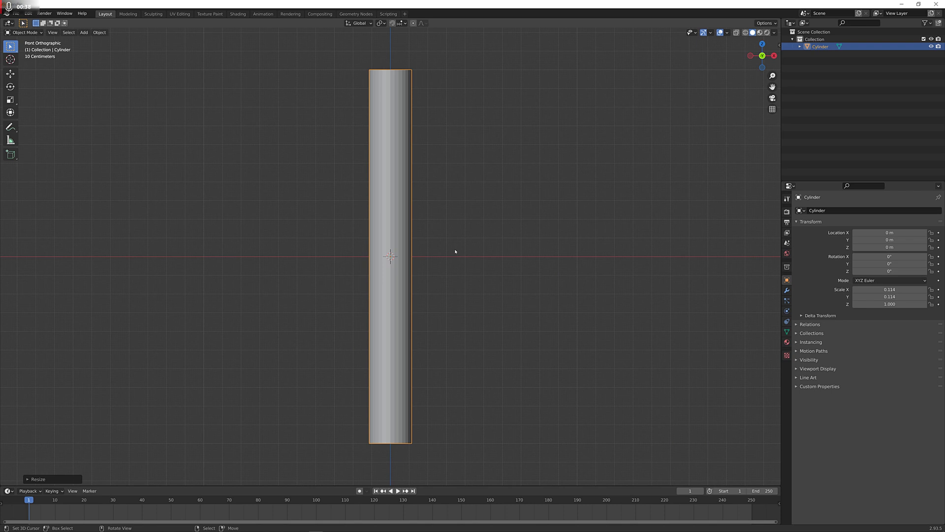
- In Edit Mode, add evenly centred loop cuts along the cylinder with Number of Cuts set to 34
key(Tab)
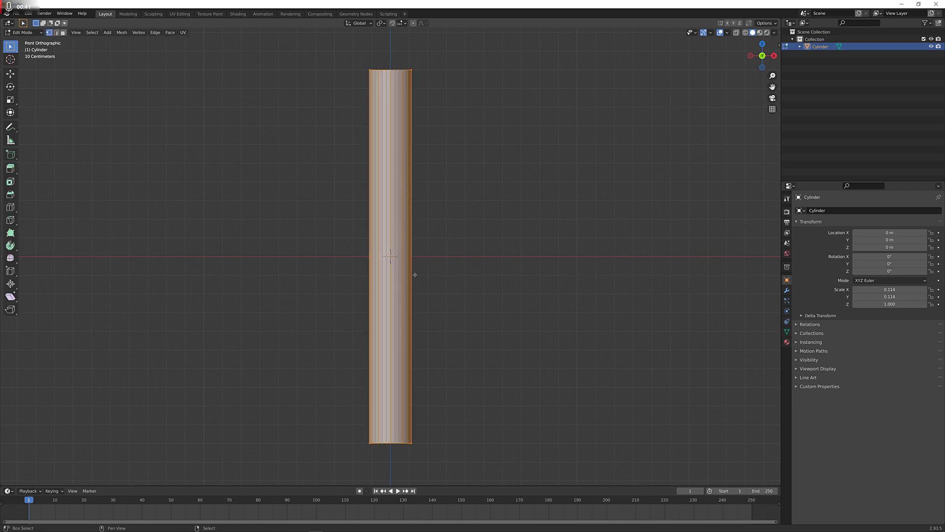
key(Tab)
key(Tab)
key(Tab)
key(Tab)
key(alt+a)
key(ctrl+r)
scroll(403, 252, up, 18)
click(404, 252)
right_click(403, 252)
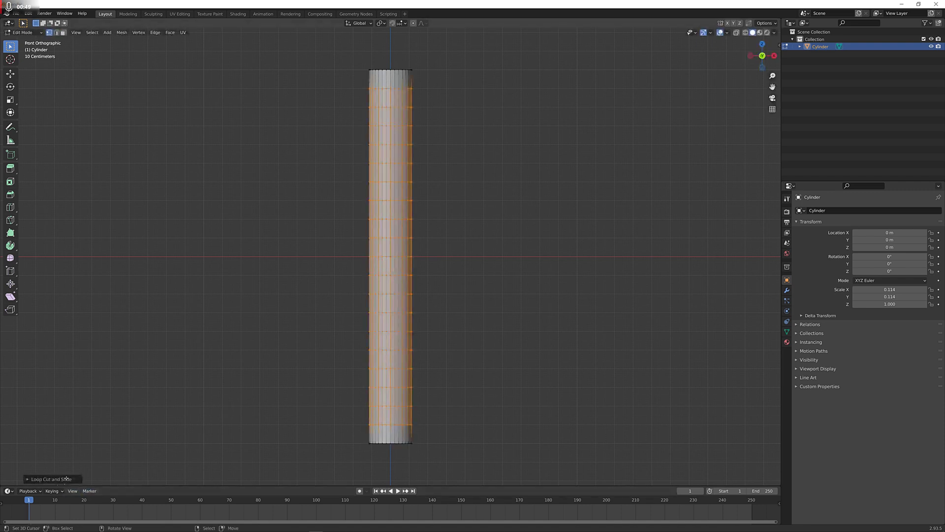
click(31, 479)
double_click(94, 419)
text(34)
key(Return)
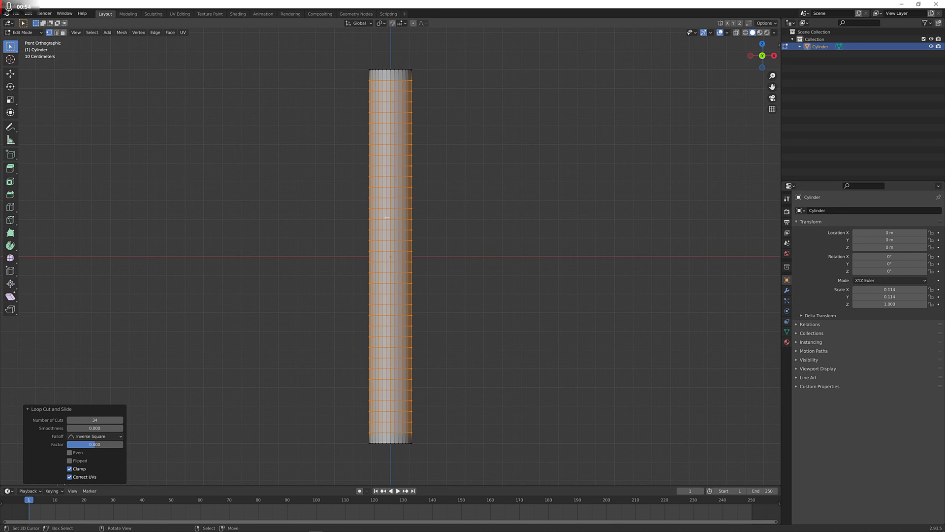
- In face select and wireframe view, box-select alternating face bands from the bottom to the top
click(63, 33)
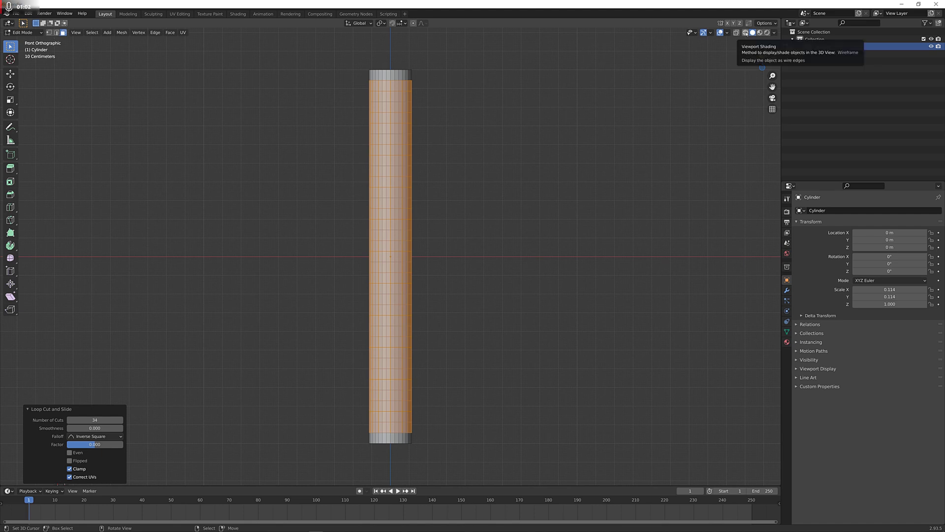
click(746, 33)
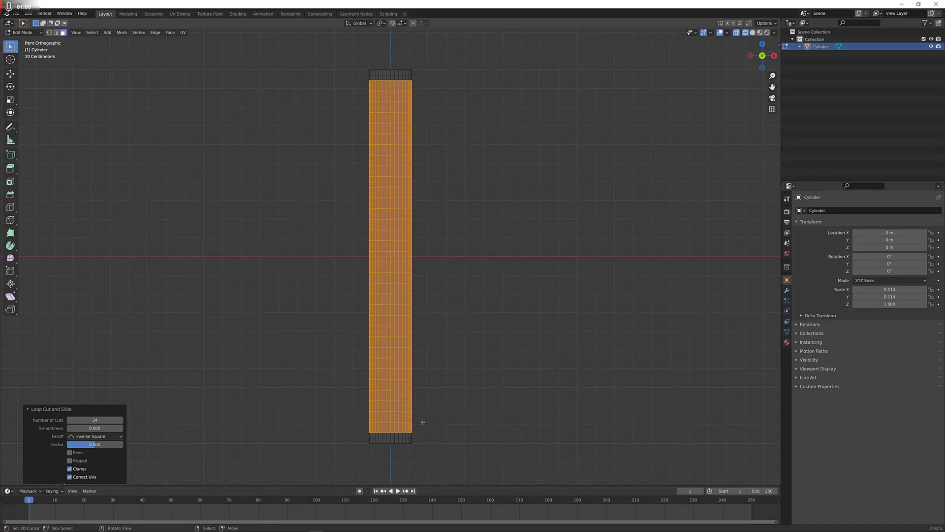
drag(423, 422, 349, 410)
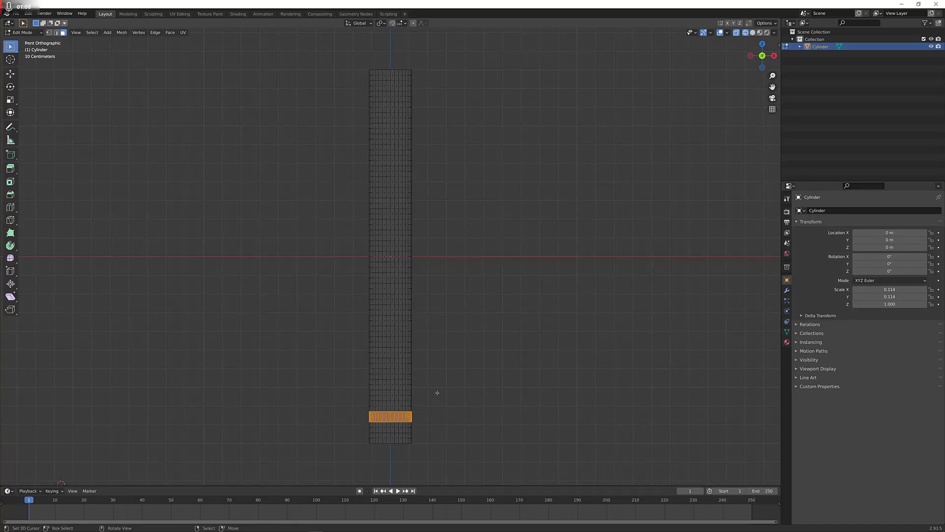
shift+drag(423, 399, 351, 393)
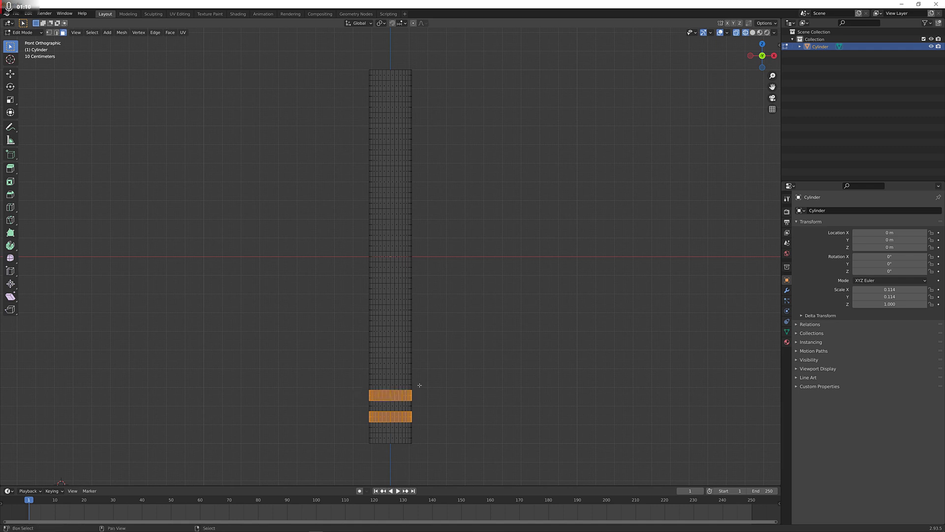
shift+drag(421, 381, 324, 369)
shift+drag(419, 357, 336, 346)
shift+drag(425, 337, 342, 330)
shift+drag(426, 316, 351, 308)
shift+drag(419, 289, 344, 284)
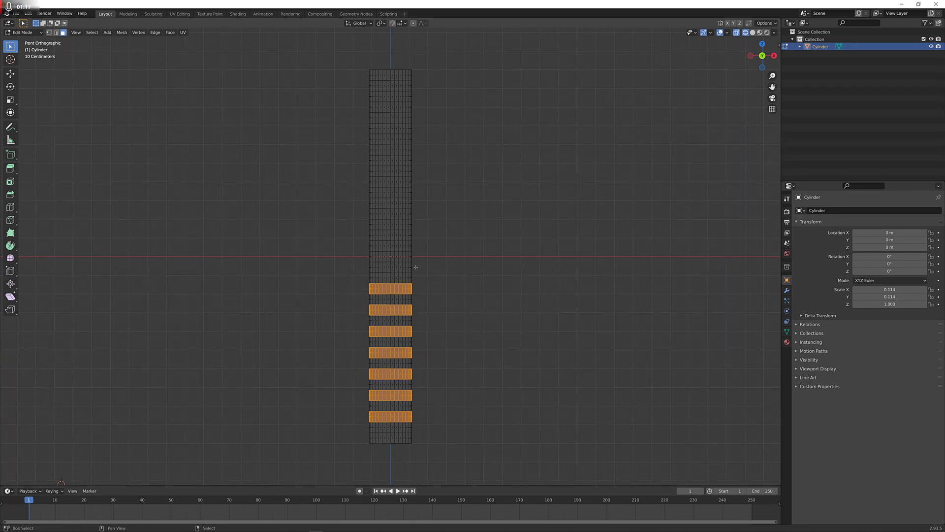
shift+drag(416, 266, 356, 271)
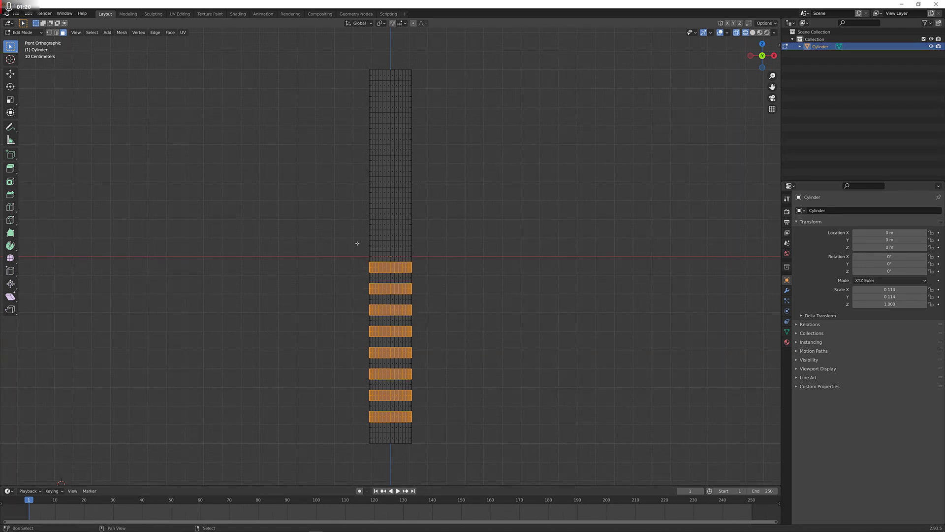
shift+drag(417, 241, 343, 251)
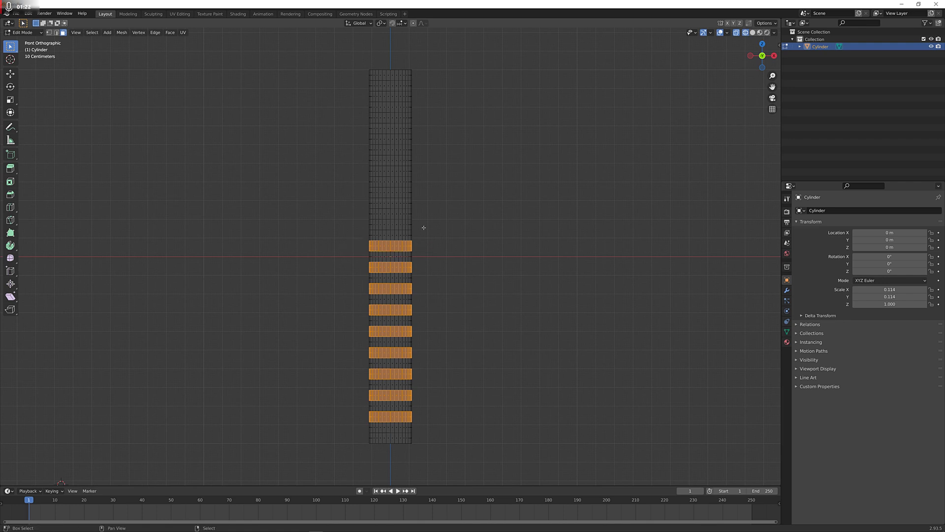
shift+drag(424, 227, 355, 219)
shift+drag(420, 204, 337, 198)
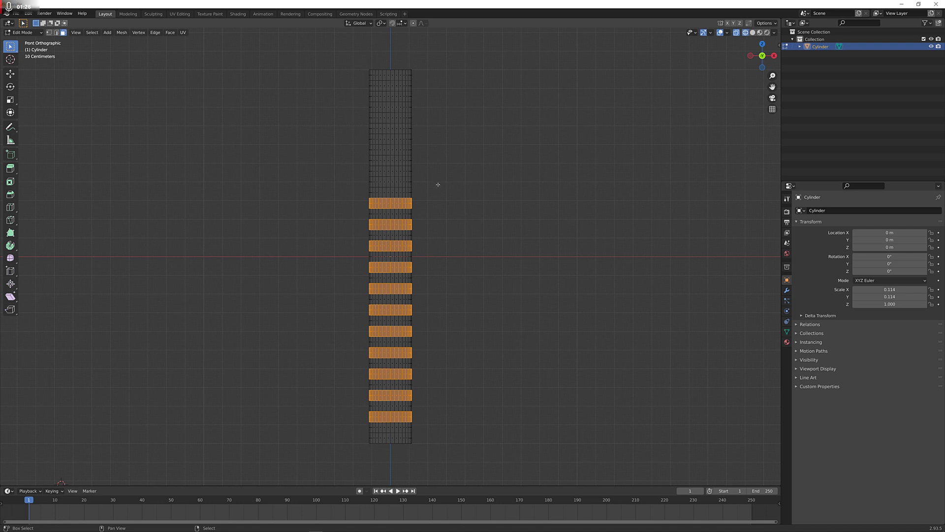
shift+drag(423, 184, 353, 178)
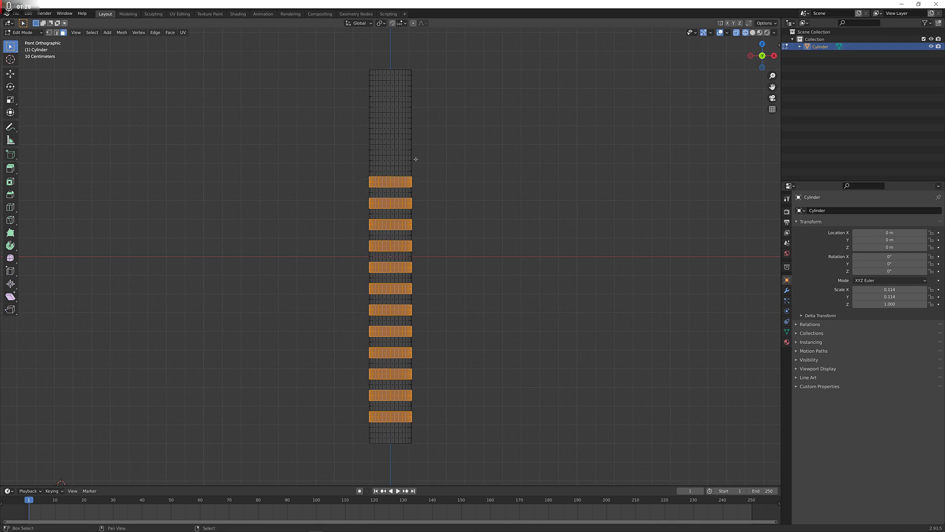
shift+drag(417, 160, 352, 156)
shift+drag(419, 142, 346, 134)
shift+drag(417, 123, 335, 111)
shift+drag(423, 103, 353, 93)
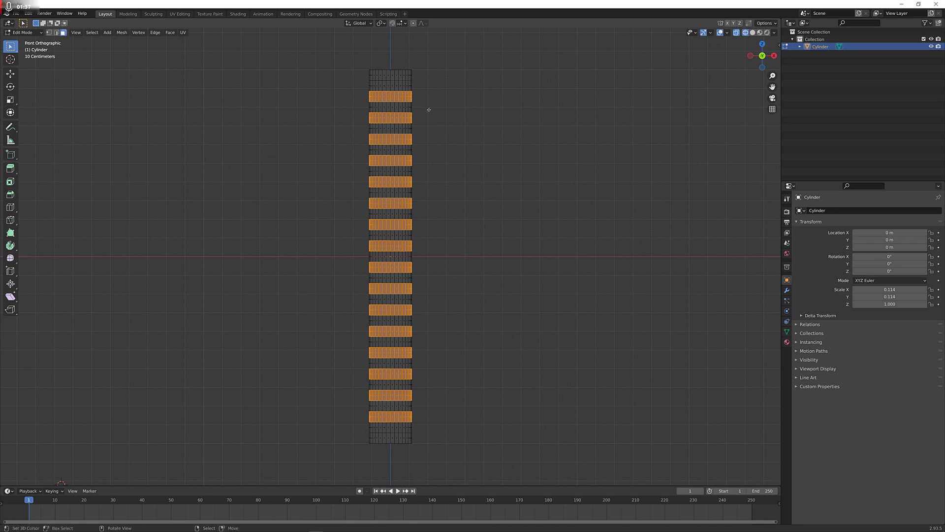
- Invert the selection, then deselect the bottom and top rows and both end caps in Solid view
key(ctrl+i)
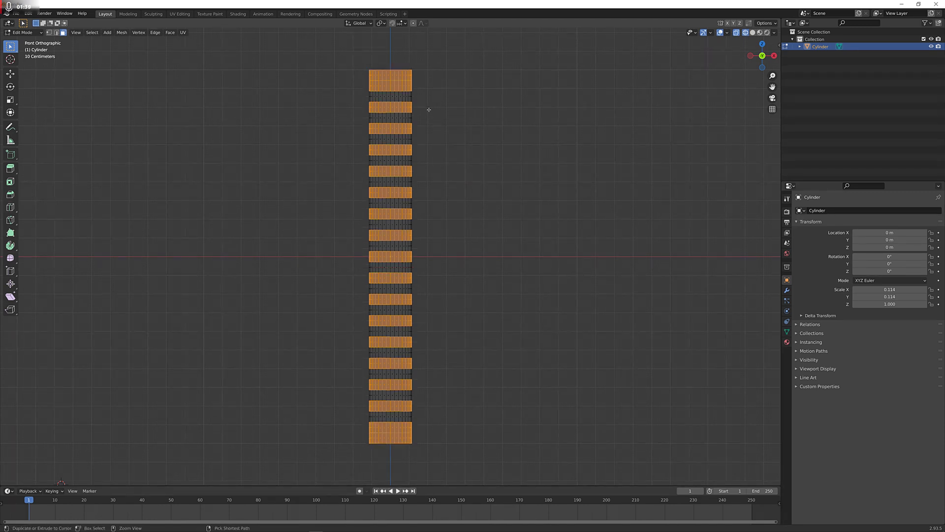
shift+click(412, 436)
shift+click(408, 74)
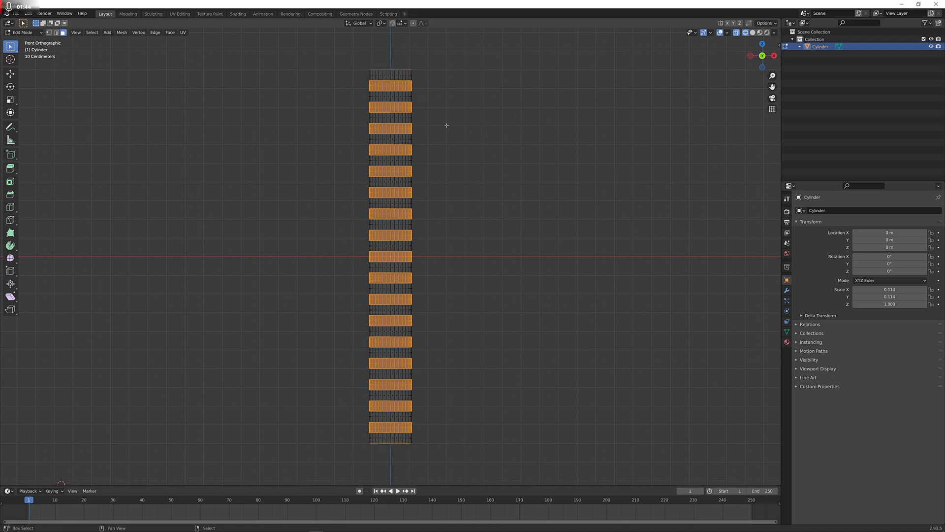
middle_drag(406, 60, 428, 113)
click(753, 33)
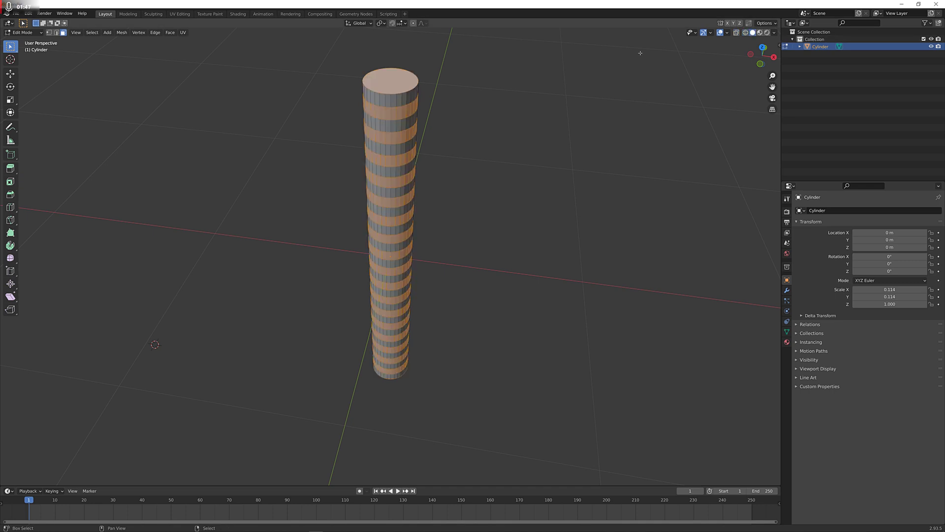
shift+click(388, 80)
middle_drag(388, 80, 391, 323)
shift+click(391, 324)
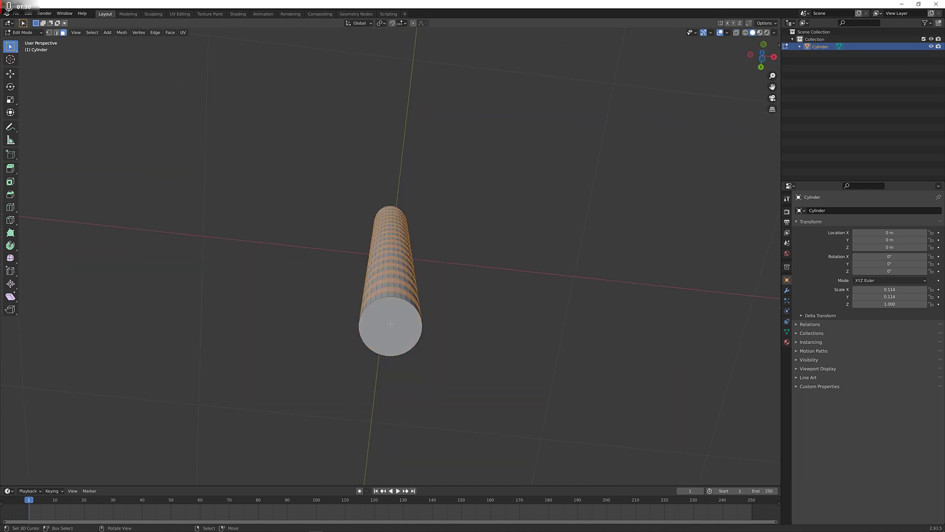
- Extrude the selected bands outward along their normals by 3 m into flat rings
key(KP_1)
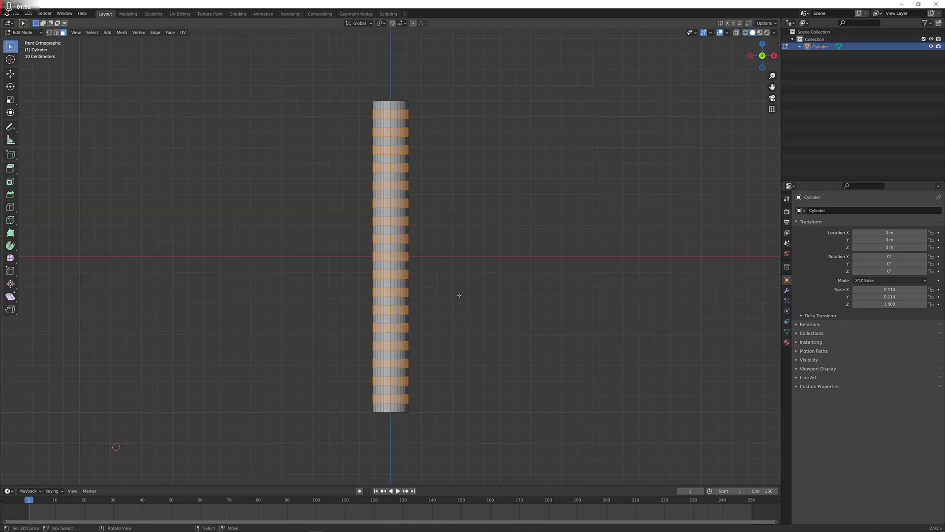
key(alt+e)
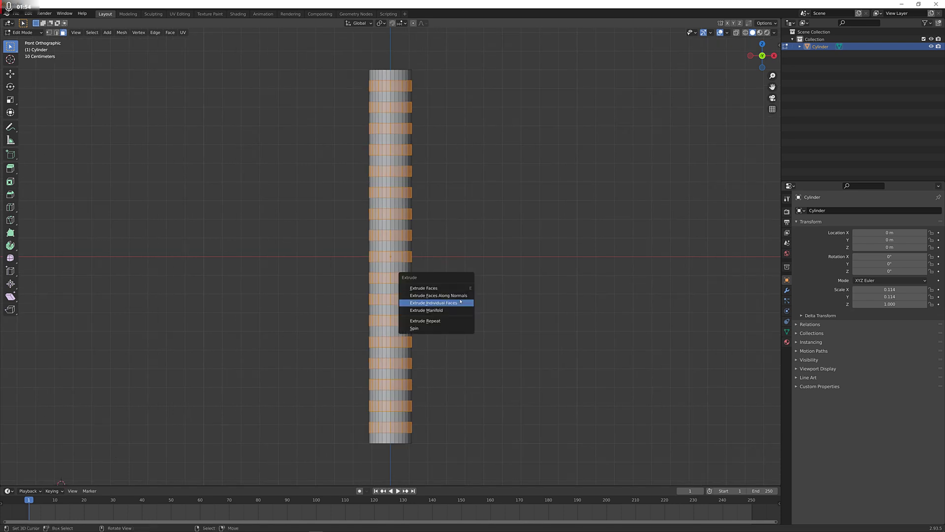
click(462, 297)
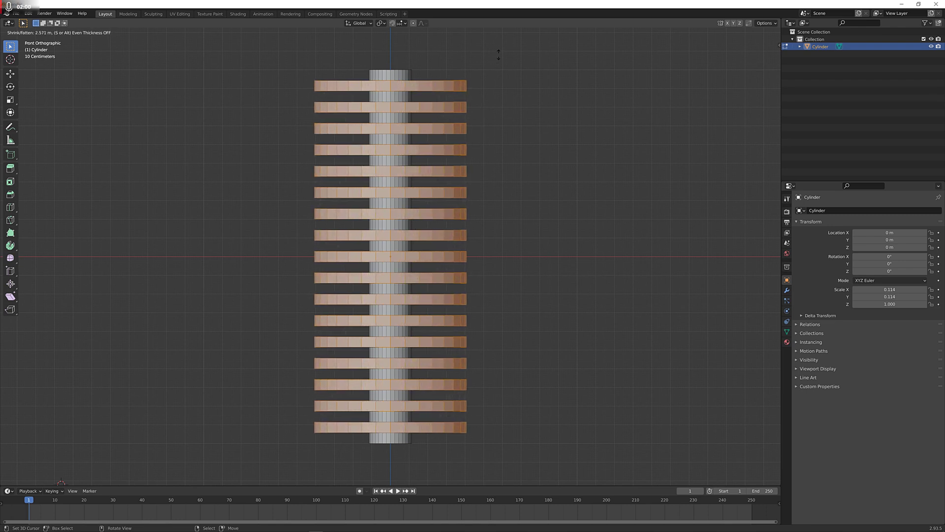
key(ctrl)
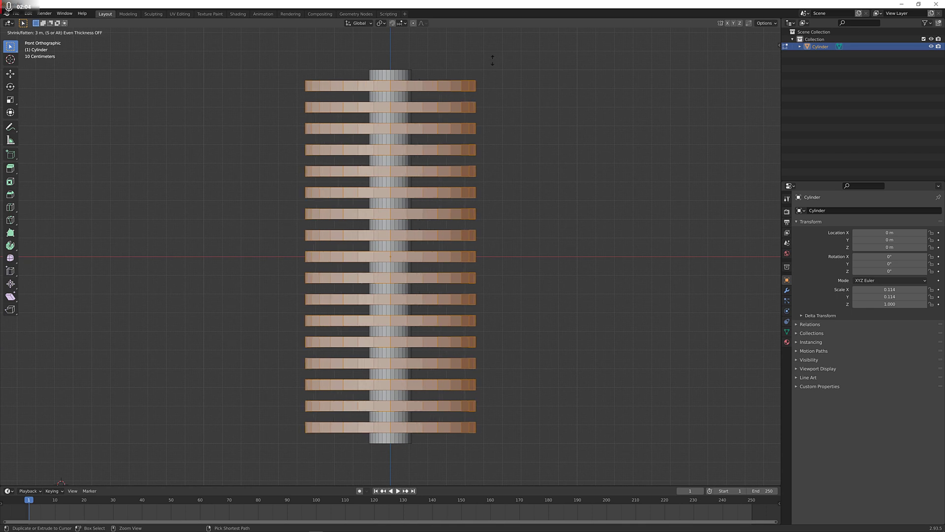
click(493, 60)
scroll(488, 271, up, 1)
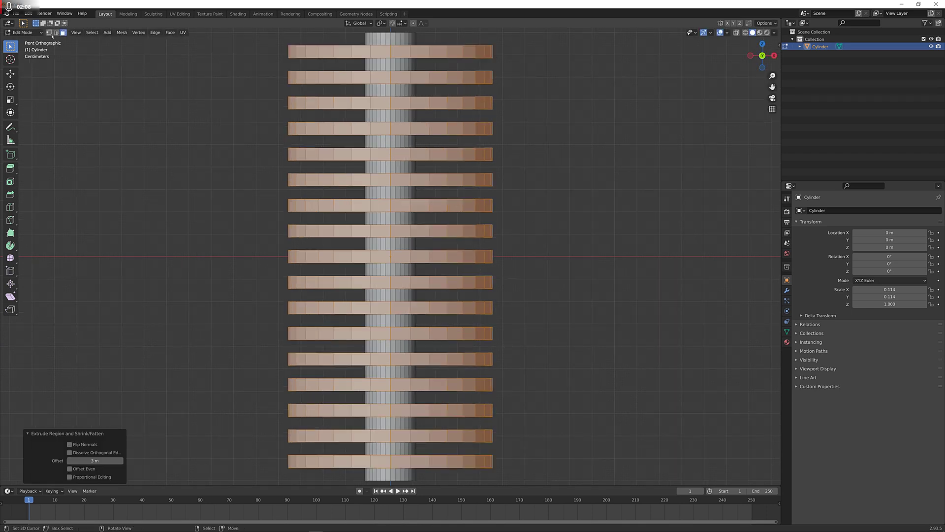
- Switch to vertex select and frame the ring stack in front orthographic view
click(49, 32)
middle_drag(438, 281, 433, 95)
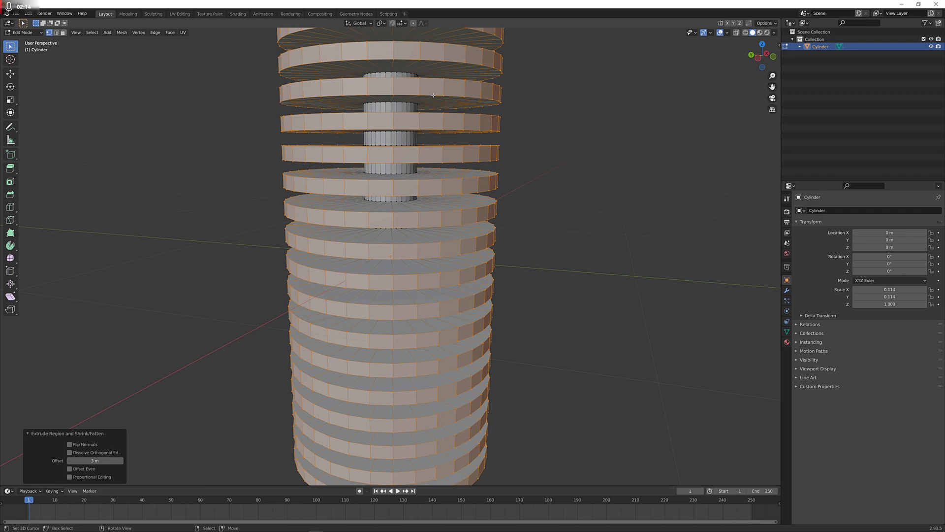
key(KP_1)
shift+scroll(400, 76, up, 4)
scroll(382, 142, up, 3)
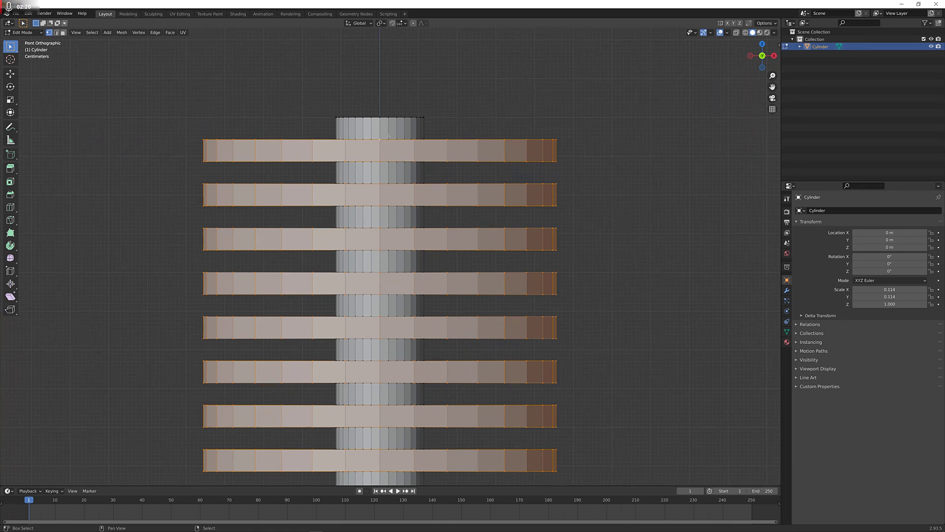
scroll(388, 138, up, 3)
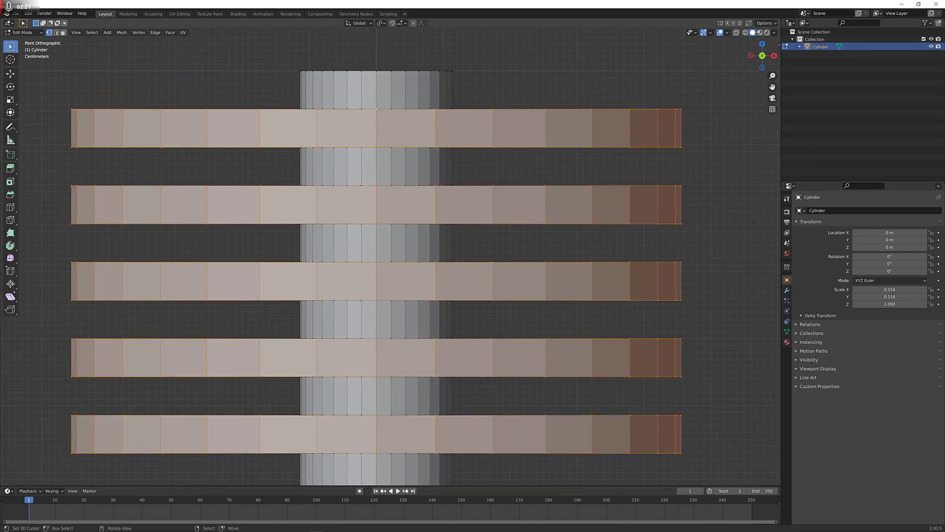
scroll(398, 164, down, 1)
- Run Checker Deselect from F3 search on the top ring and the next four ring bands
key(F3)
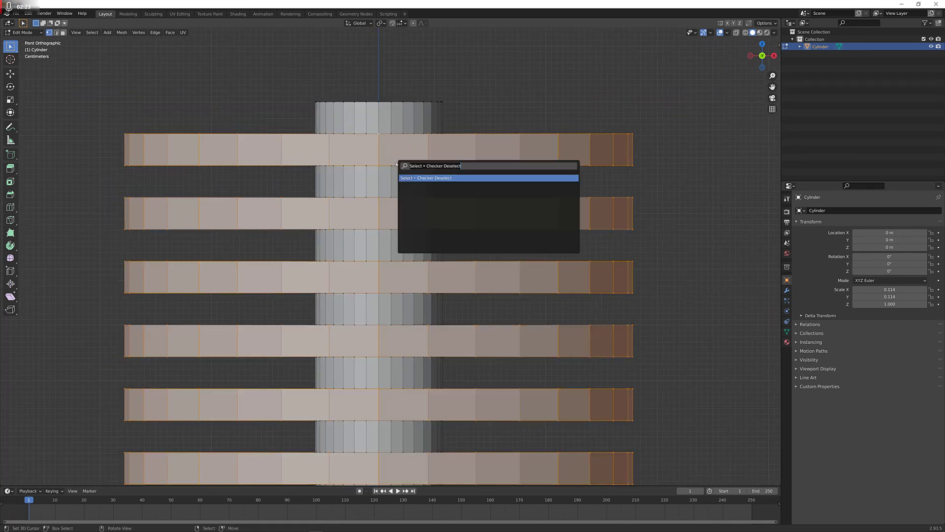
text(chec)
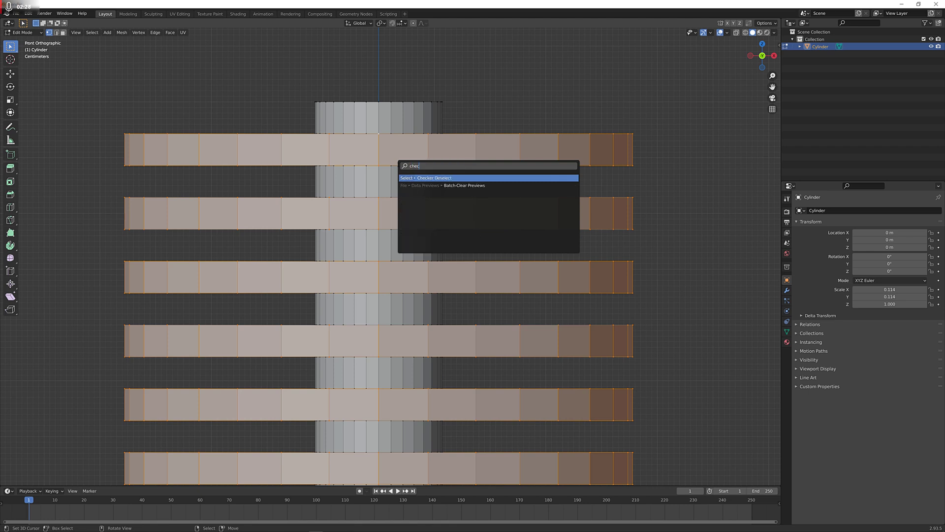
key(Return)
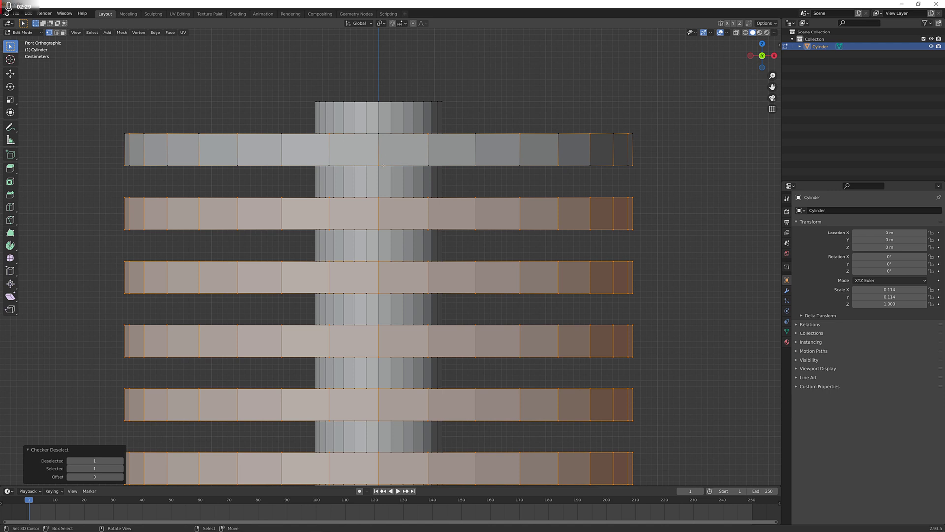
scroll(379, 175, down, 1)
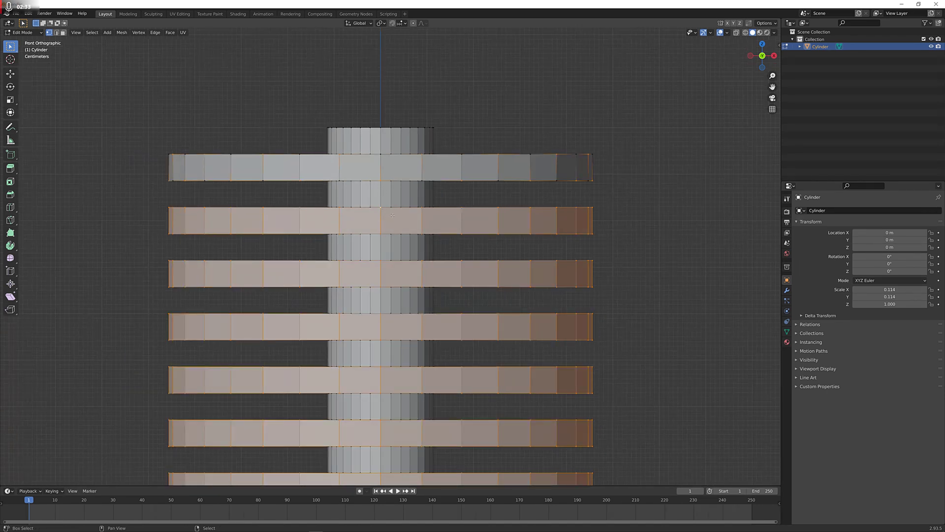
alt+shift+click(393, 216)
shift+middle_drag(393, 256, 379, 208)
alt+shift+click(382, 207)
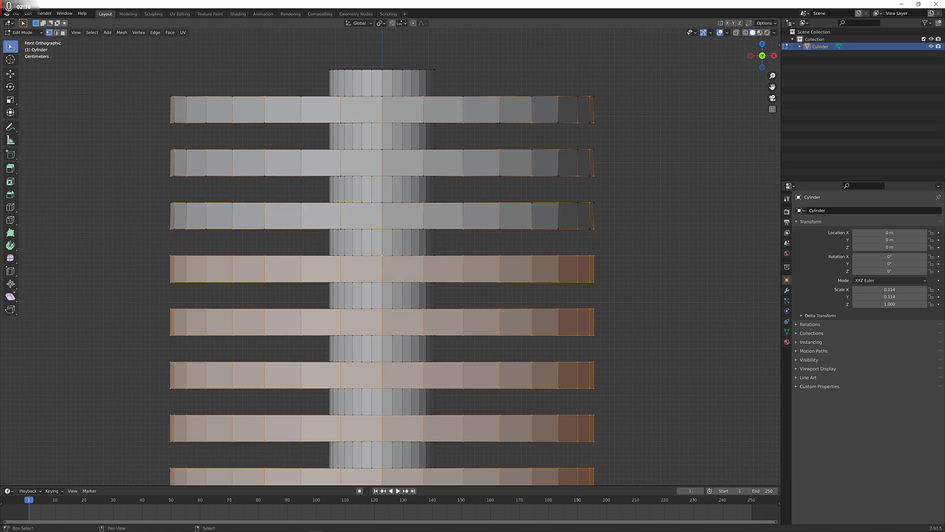
alt+shift+click(383, 257)
alt+shift+click(383, 322)
- Apply Checker Deselect to each remaining ring band down to the bottom of the stack
shift+middle_drag(384, 372, 378, 200)
alt+shift+click(376, 197)
alt+shift+click(376, 257)
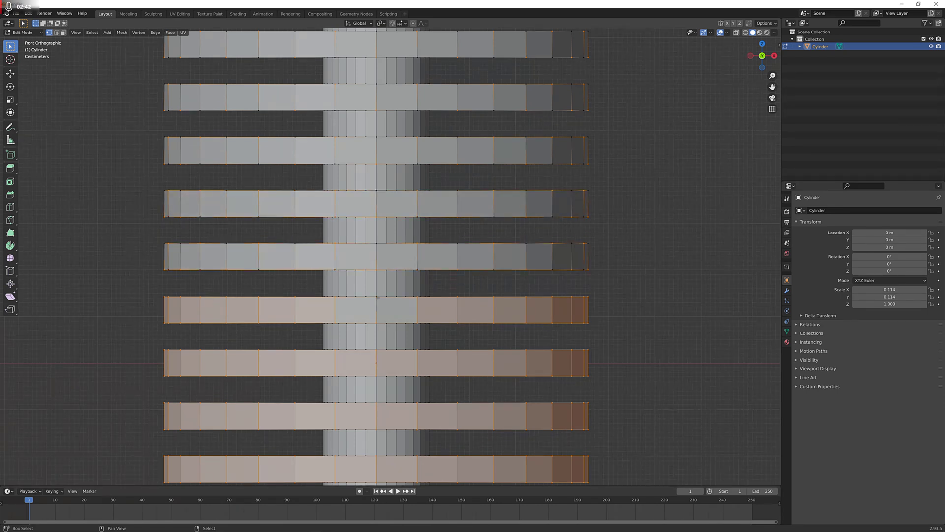
alt+shift+click(377, 298)
alt+shift+click(377, 353)
shift+middle_drag(376, 352, 400, 203)
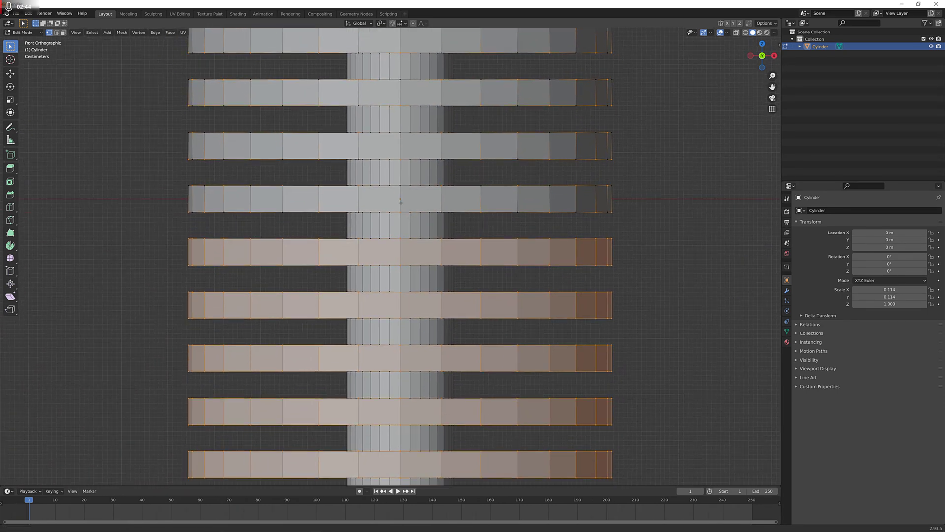
alt+shift+click(398, 251)
alt+shift+click(394, 302)
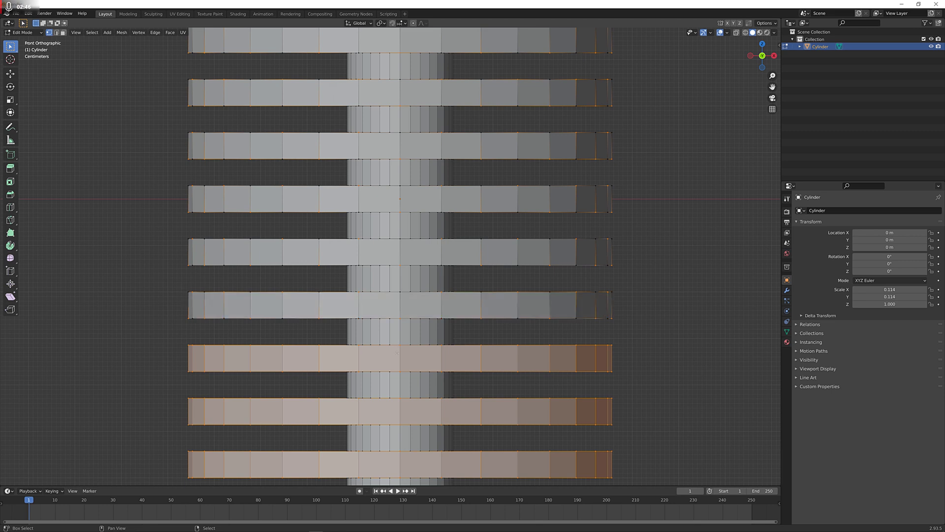
alt+shift+click(402, 347)
shift+middle_drag(405, 349, 412, 150)
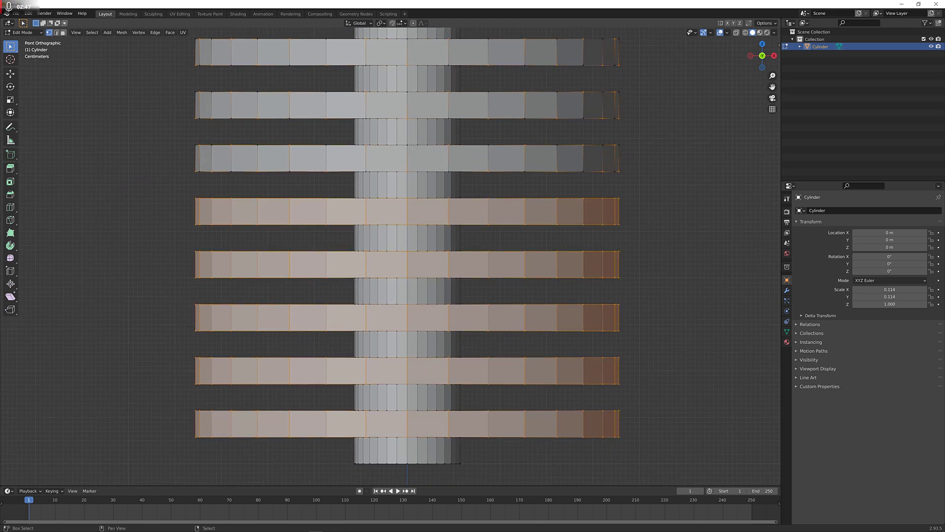
alt+shift+click(408, 200)
alt+shift+click(405, 253)
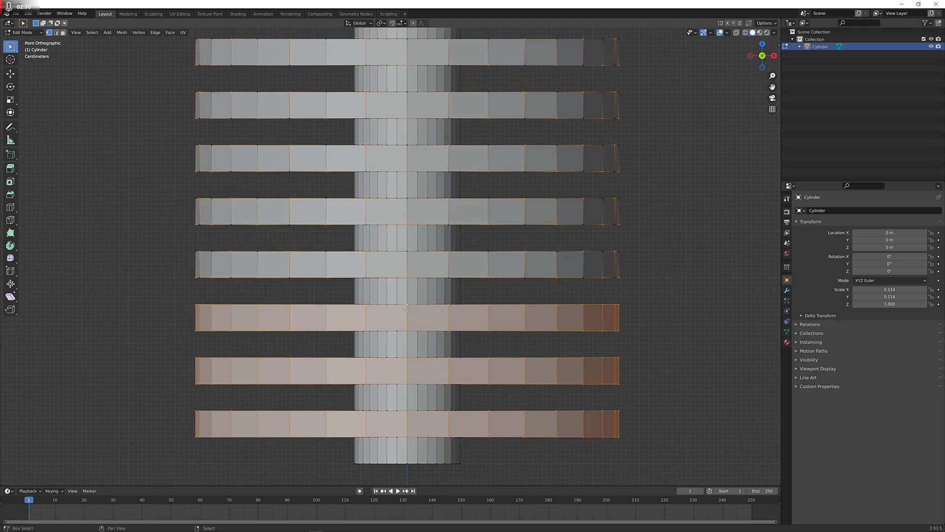
alt+shift+click(407, 309)
alt+shift+click(407, 372)
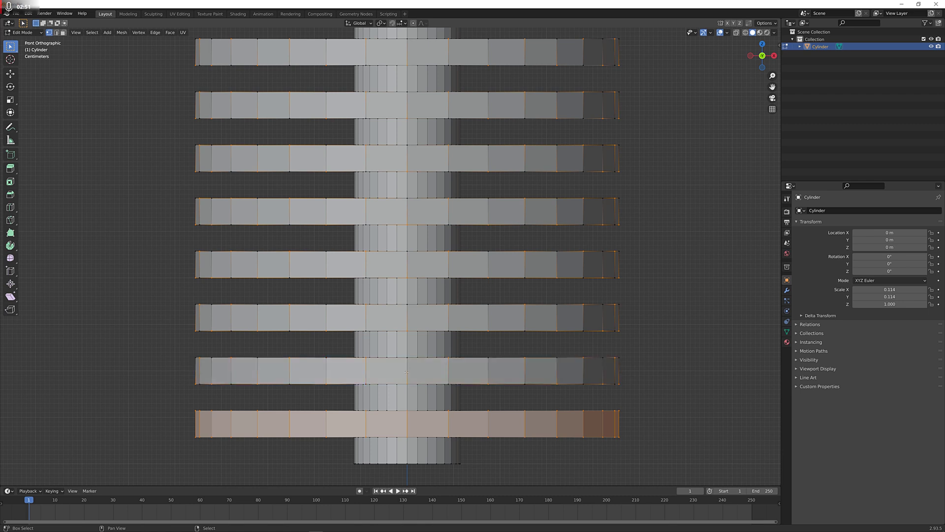
alt+shift+click(407, 412)
- Move the selected rim vertices -0.053405 m along Z into zigzags, then return to Object Mode
shift+middle_drag(447, 288, 414, 319)
scroll(444, 258, down, 3)
scroll(444, 259, up, 1)
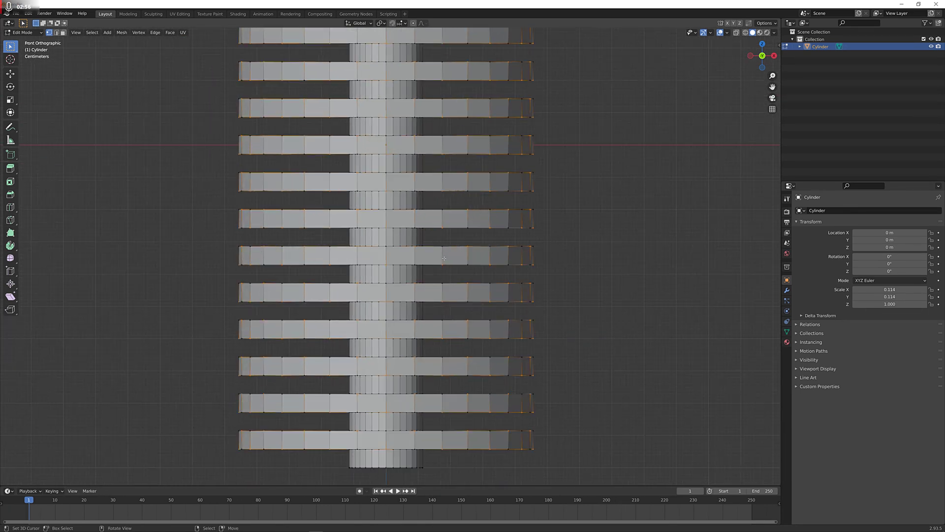
key(g)
key(z)
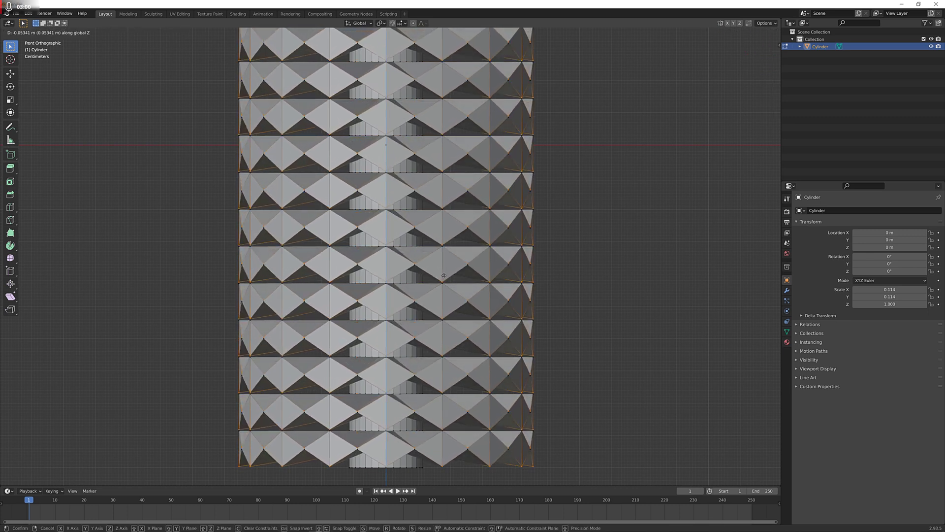
click(444, 276)
scroll(373, 211, up, 6)
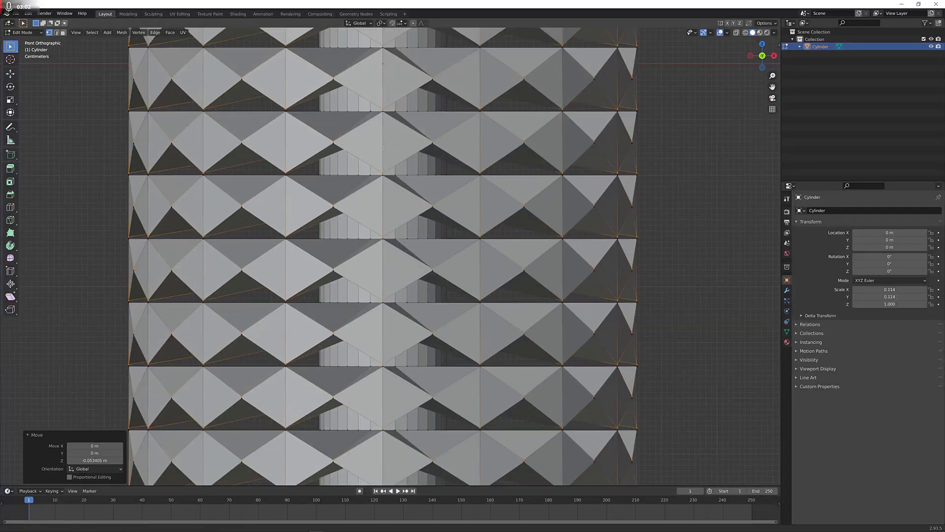
scroll(370, 213, up, 1)
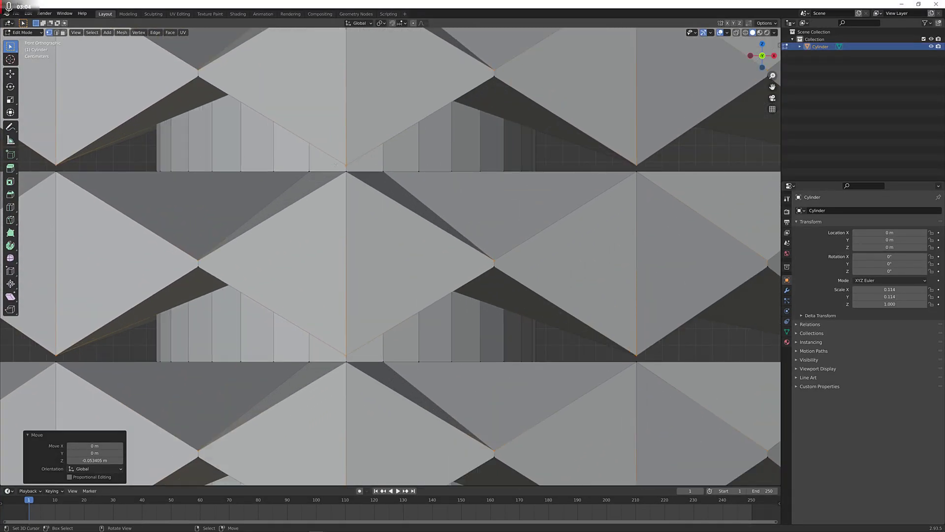
scroll(425, 240, down, 9)
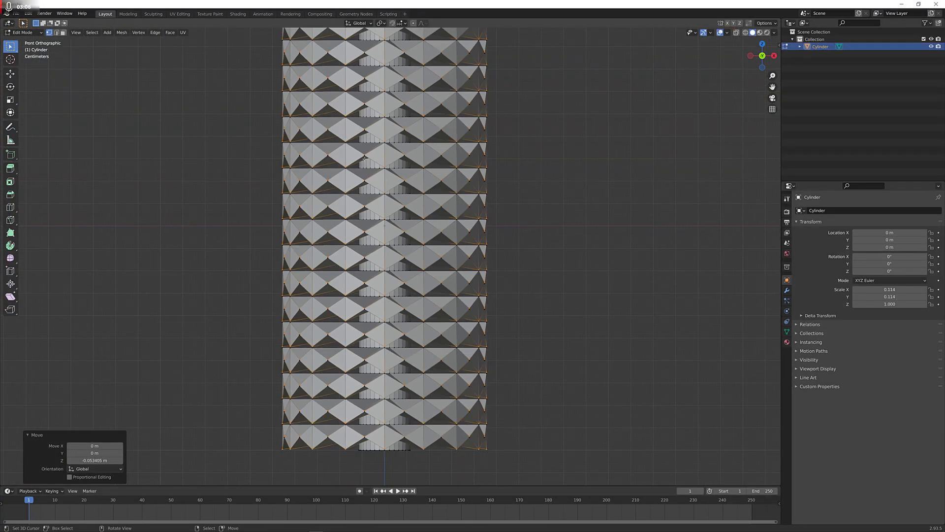
key(Tab)
scroll(372, 184, down, 3)
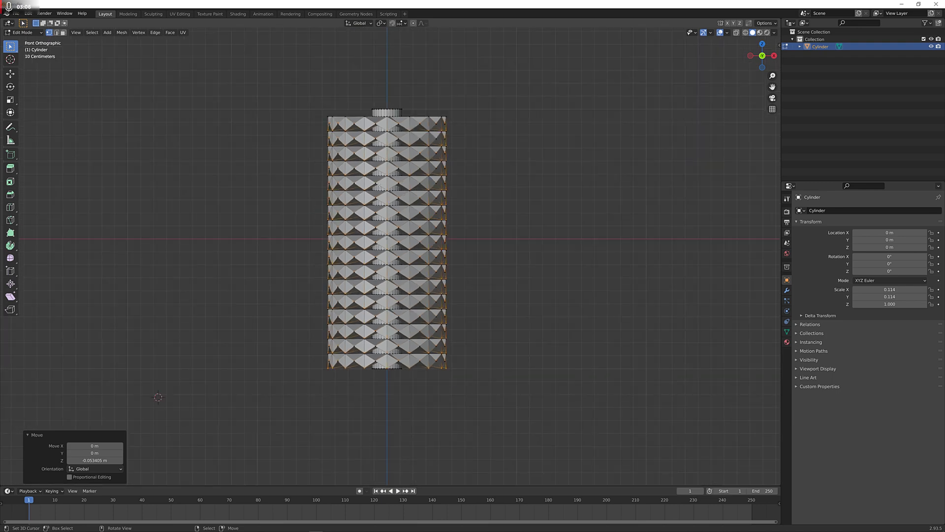
middle_drag(374, 182, 411, 203)
- Give the ringed column level-2 subdivision with Ctrl+2 and apply Shade Smooth
scroll(385, 180, up, 3)
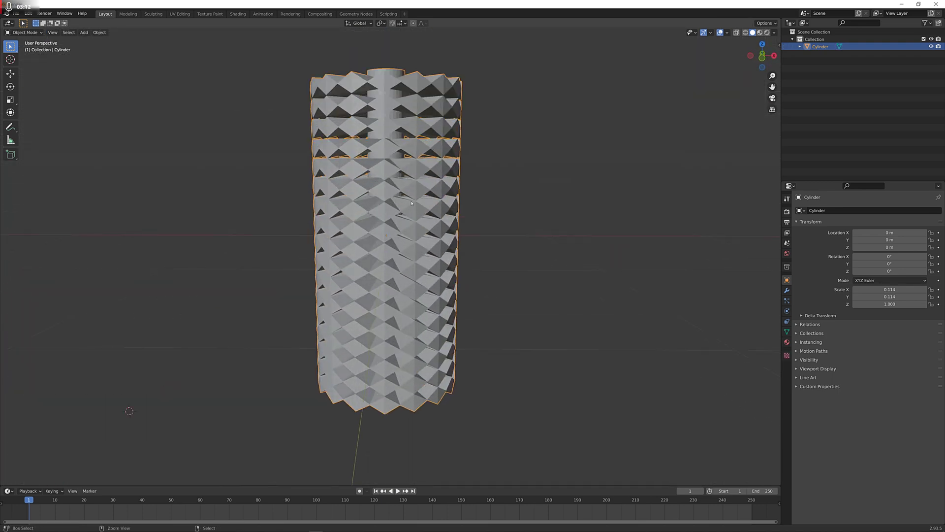
key(ctrl+2)
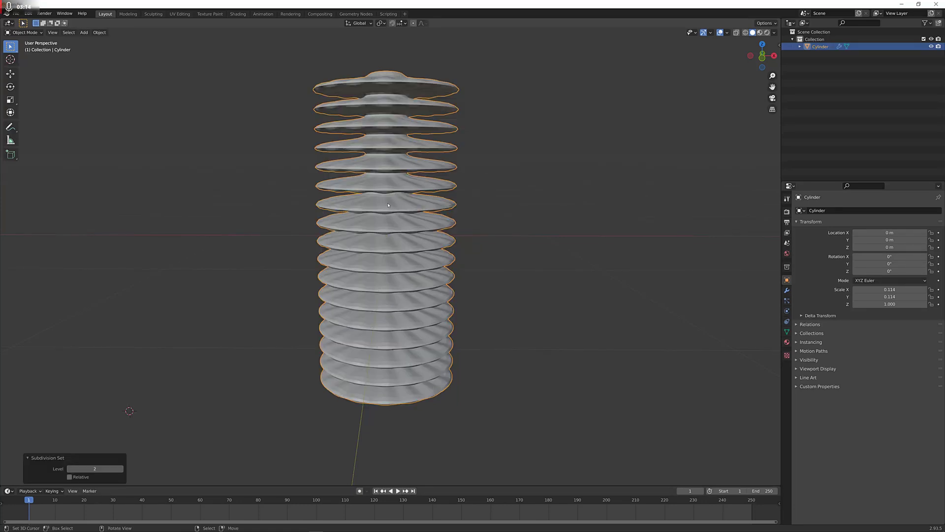
middle_drag(339, 199, 333, 163)
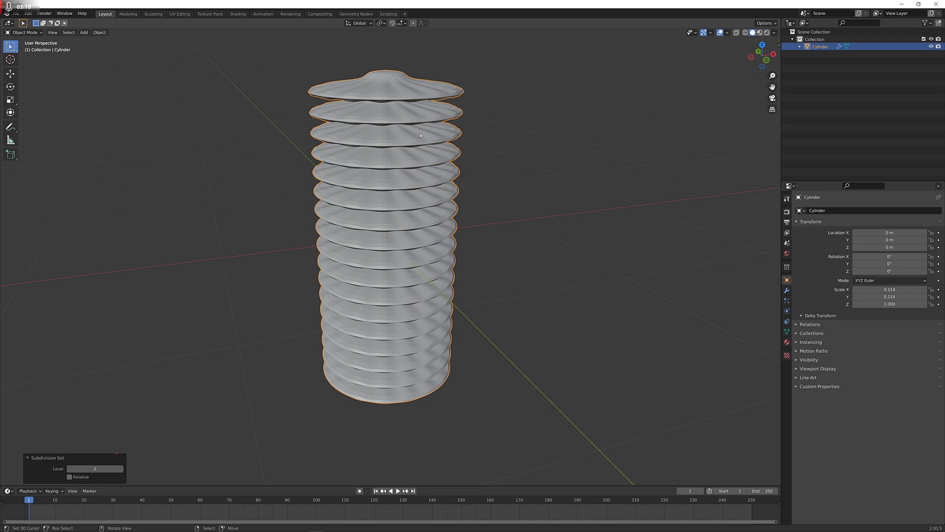
right_click(407, 174)
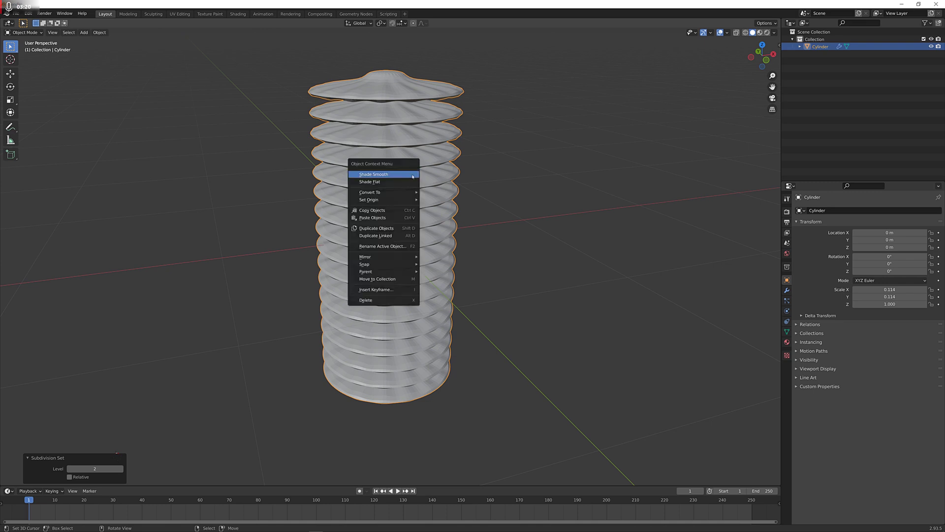
click(413, 175)
middle_drag(413, 177, 409, 330)
- In face select, extrude the bottom cap face downward into a short trunk
key(Tab)
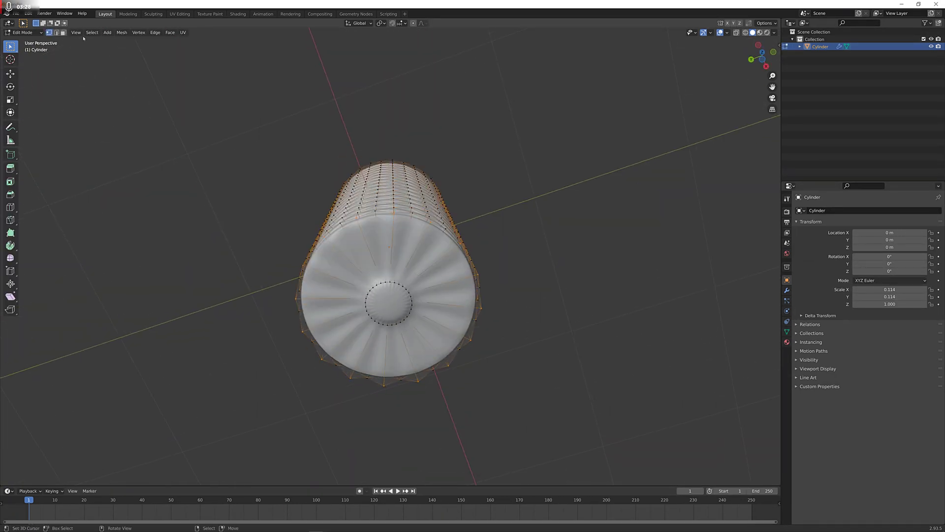
click(63, 33)
click(378, 313)
middle_drag(378, 313, 402, 227)
scroll(457, 337, up, 3)
key(e)
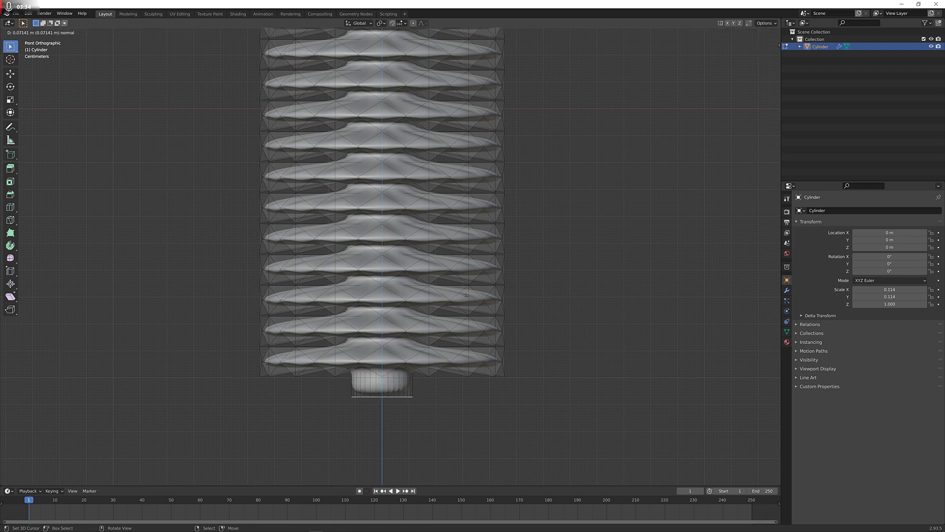
click(549, 289)
- Inset the selected face twice
key(u)
key(Escape)
key(i)
click(561, 291)
key(i)
click(555, 293)
- Scale the small top inner face down to 0.137 into a point and return to Object Mode
middle_drag(505, 151, 396, 272)
click(329, 197)
scroll(362, 253, up, 2)
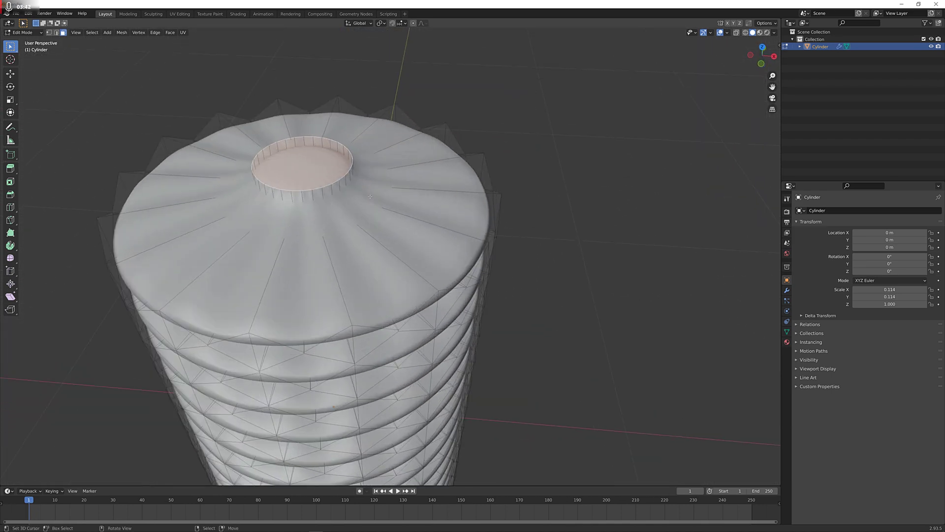
middle_drag(337, 190, 409, 231)
key(s)
click(416, 212)
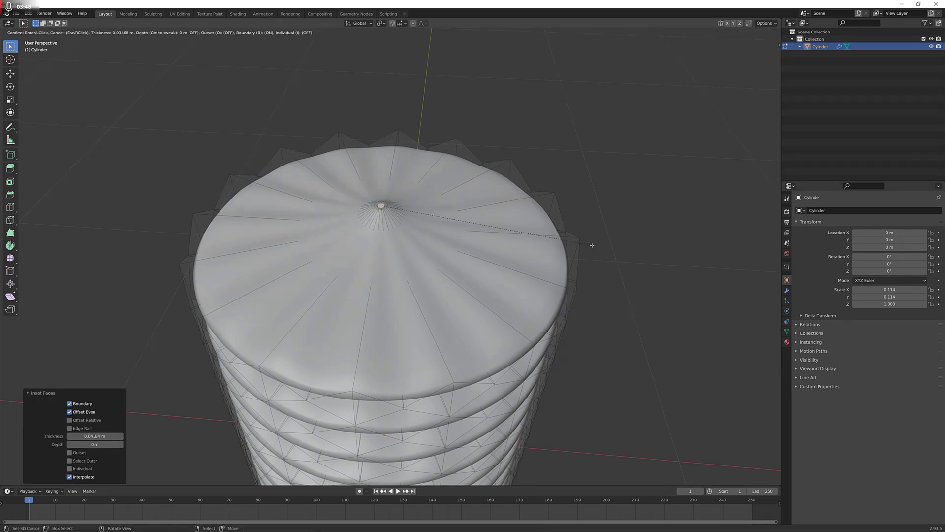
key(Tab)
middle_drag(487, 314, 459, 281)
scroll(489, 277, down, 5)
scroll(489, 277, down, 4)
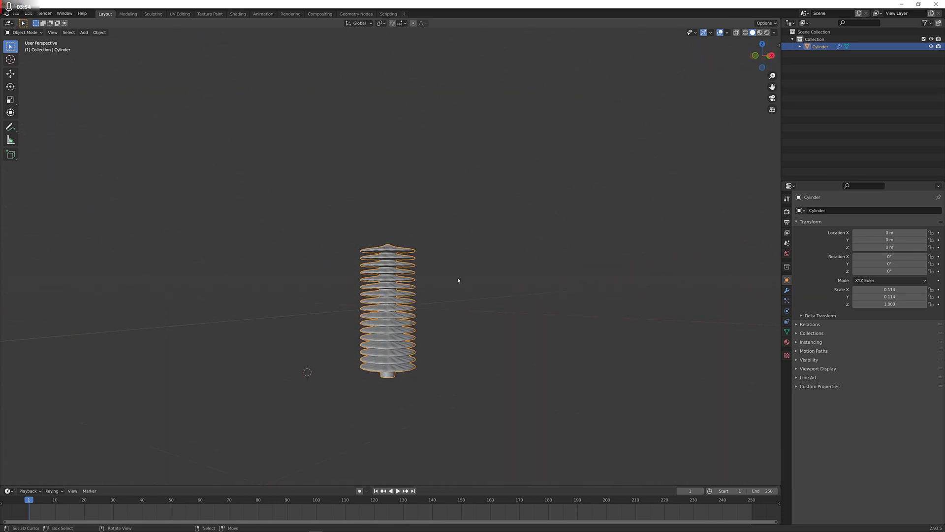
- Add a Simple Deform modifier to the ringed column from the Modifier Properties
key(KP_1)
scroll(458, 280, up, 3)
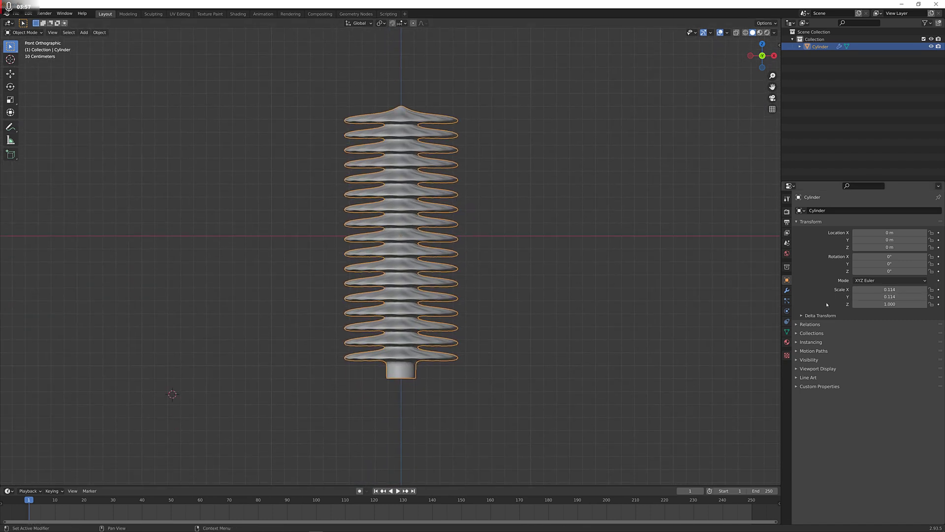
click(786, 291)
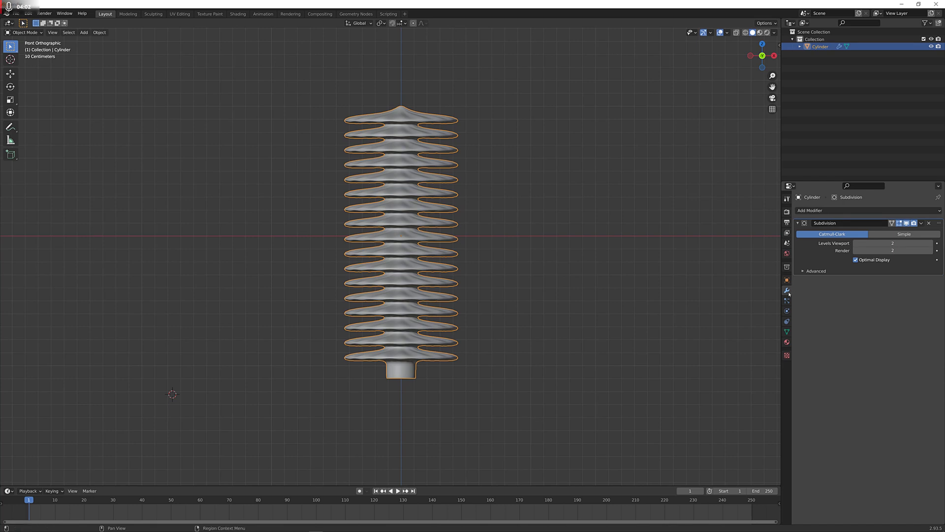
click(827, 210)
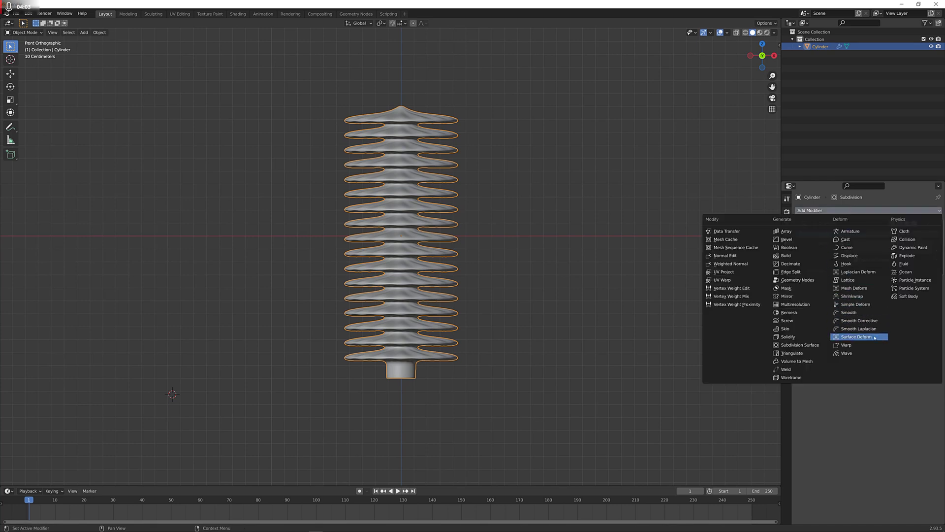
click(866, 304)
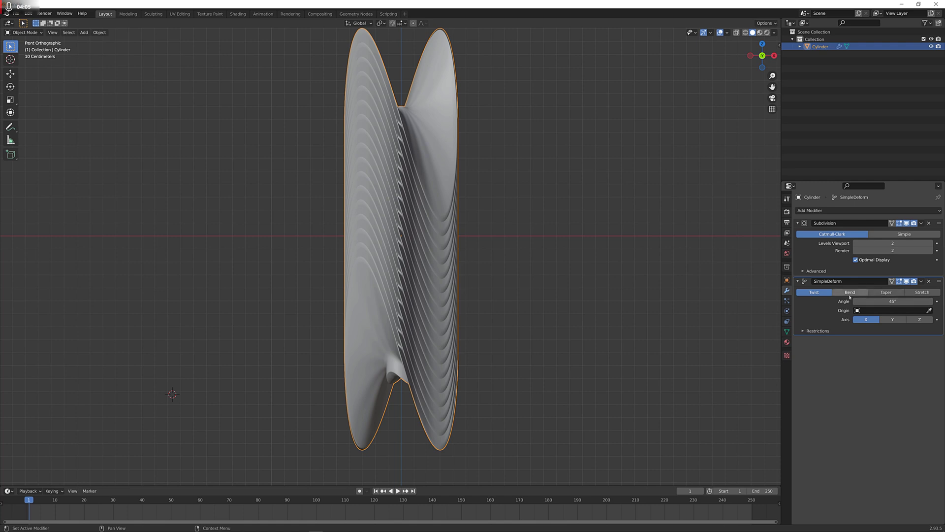
middle_drag(552, 295, 477, 260)
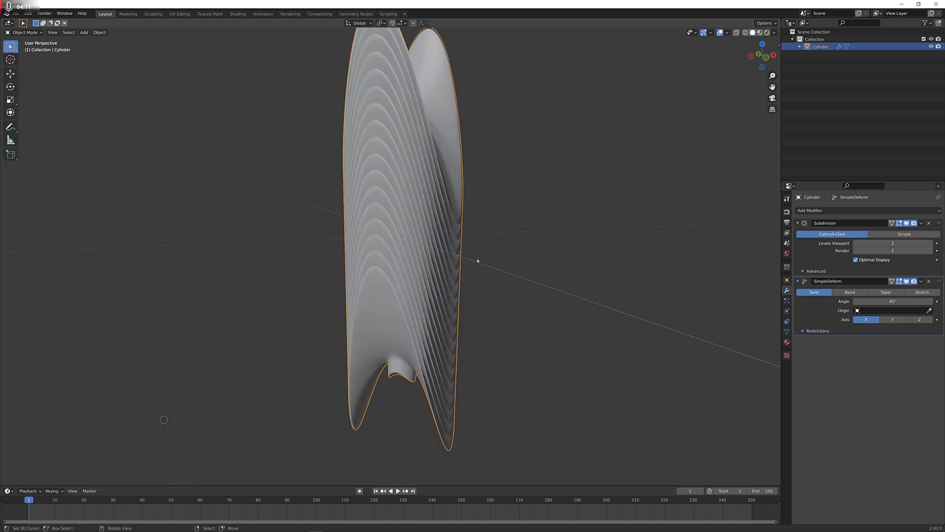
key(KP_1)
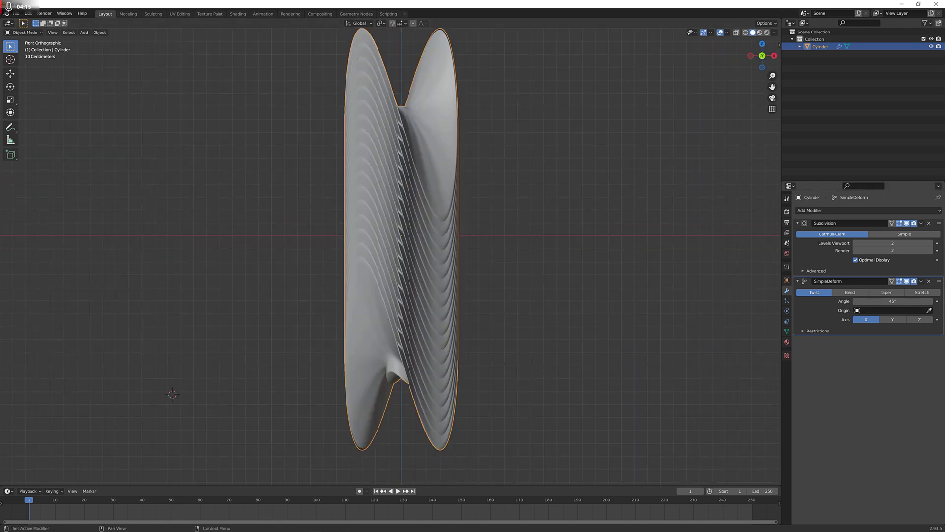
- Switch the Simple Deform to Taper along Z and settle its factor at -1.681
click(874, 291)
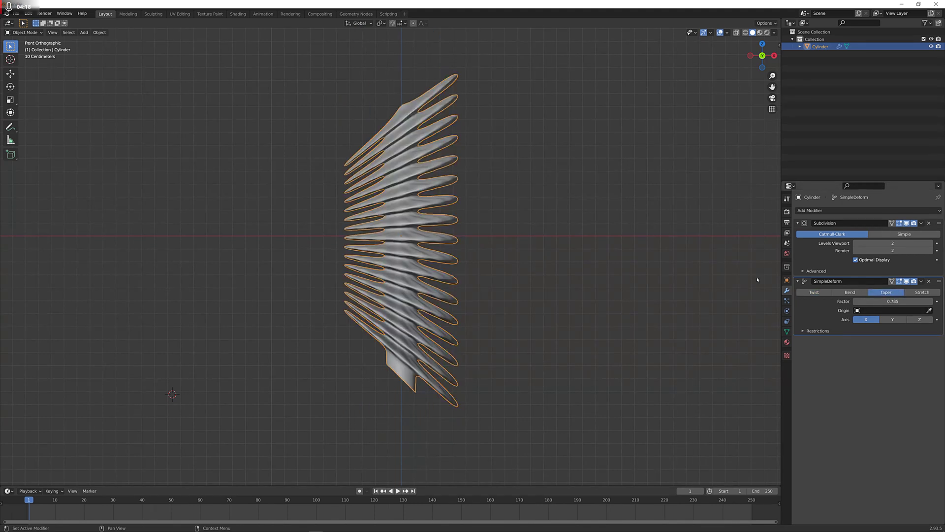
middle_drag(475, 256, 544, 280)
key(KP_1)
drag(886, 300, 935, 301)
scroll(614, 286, down, 2)
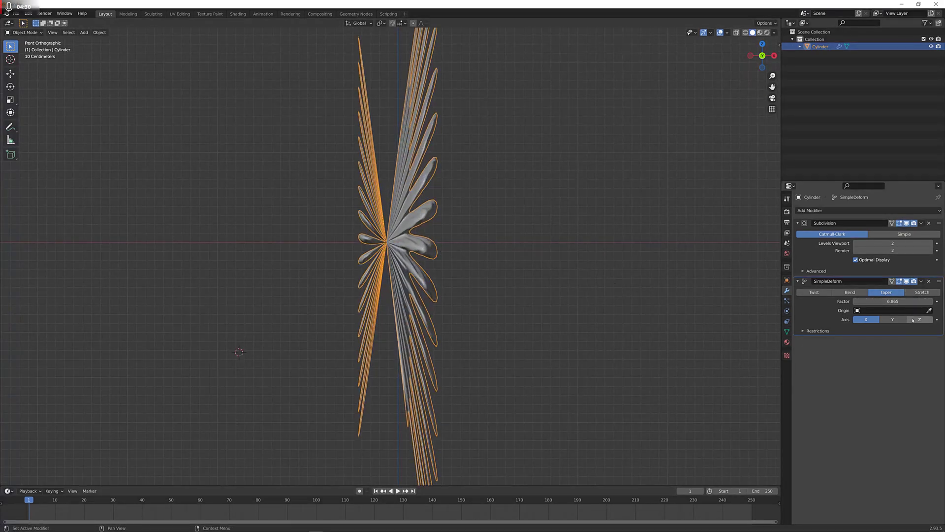
drag(910, 301, 866, 301)
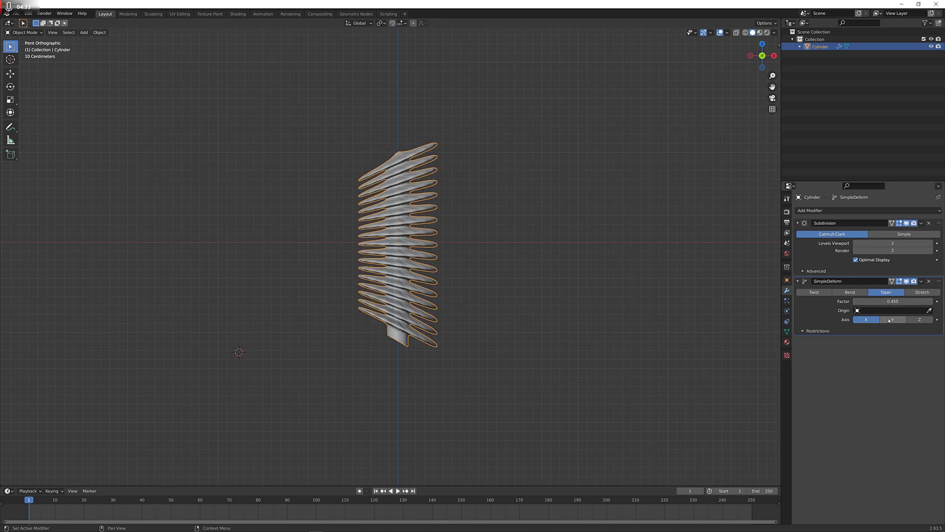
click(925, 320)
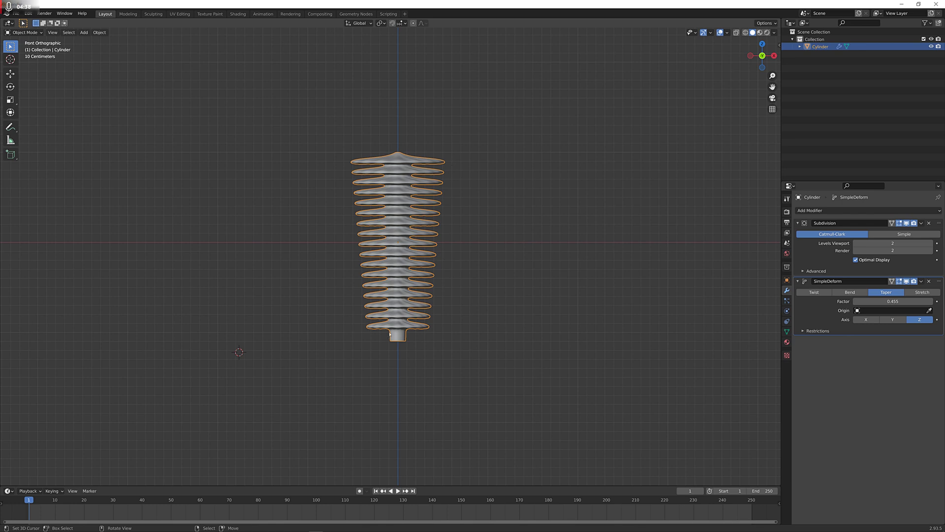
drag(886, 301, 852, 301)
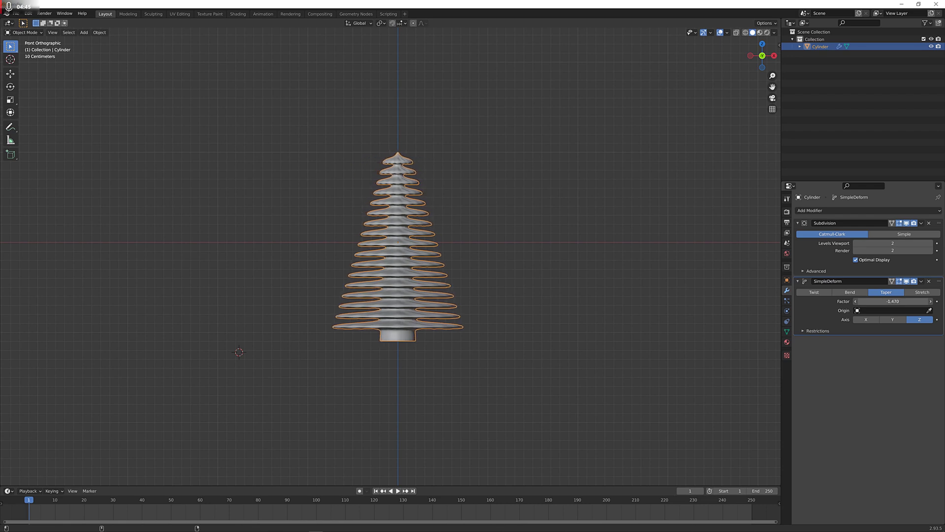
drag(851, 301, 848, 301)
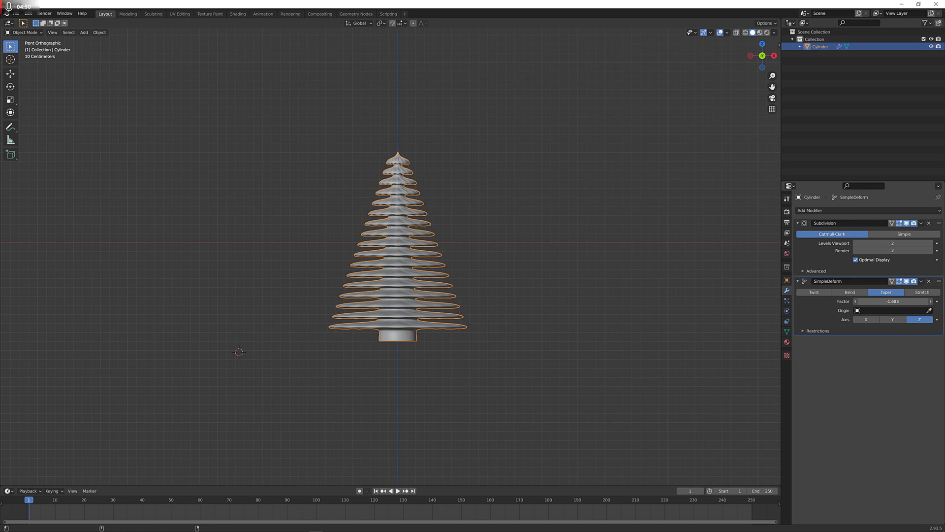
drag(848, 300, 847, 301)
- Stretch the tree taller along Z by 1.189 and apply its scale
key(Tab)
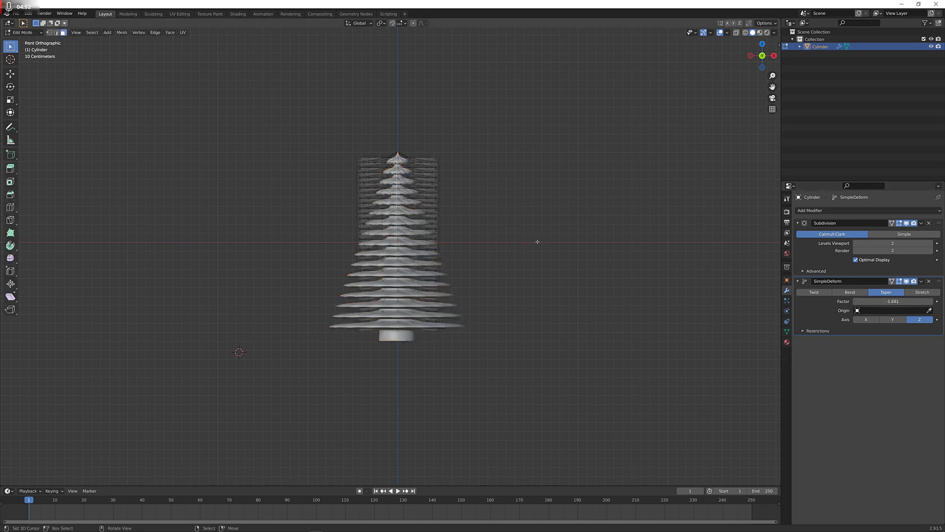
key(Tab)
key(s)
key(z)
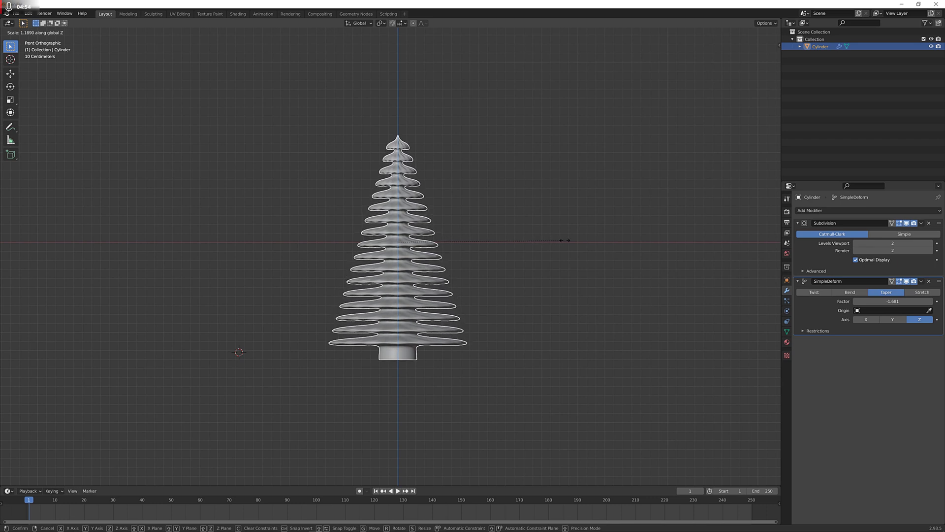
click(529, 243)
key(ctrl+a)
click(500, 243)
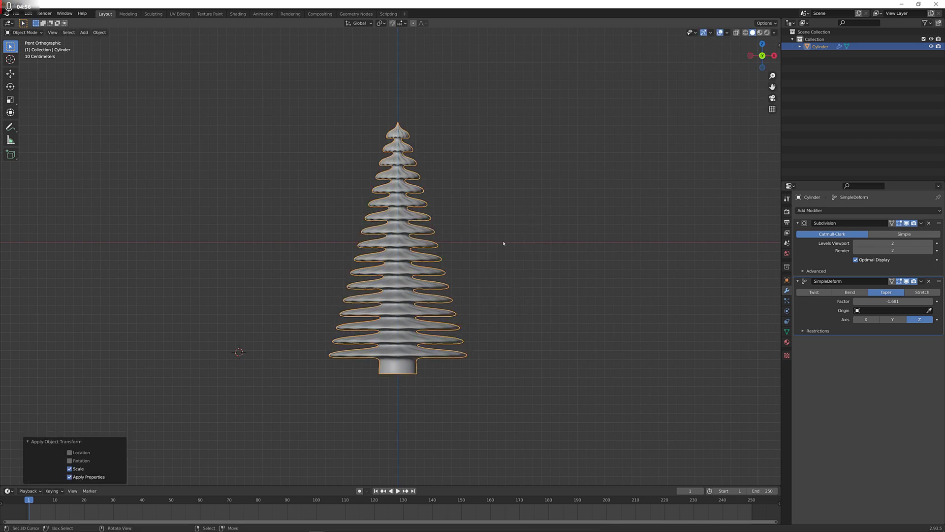
scroll(501, 243, up, 1)
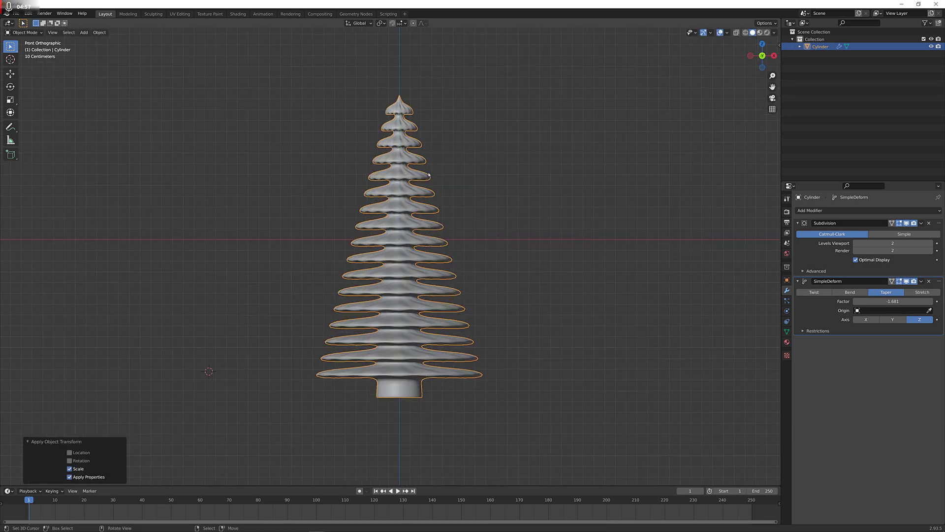
- Enter Edit Mode with the Subdivision modifier's edit-mode display turned off
key(Tab)
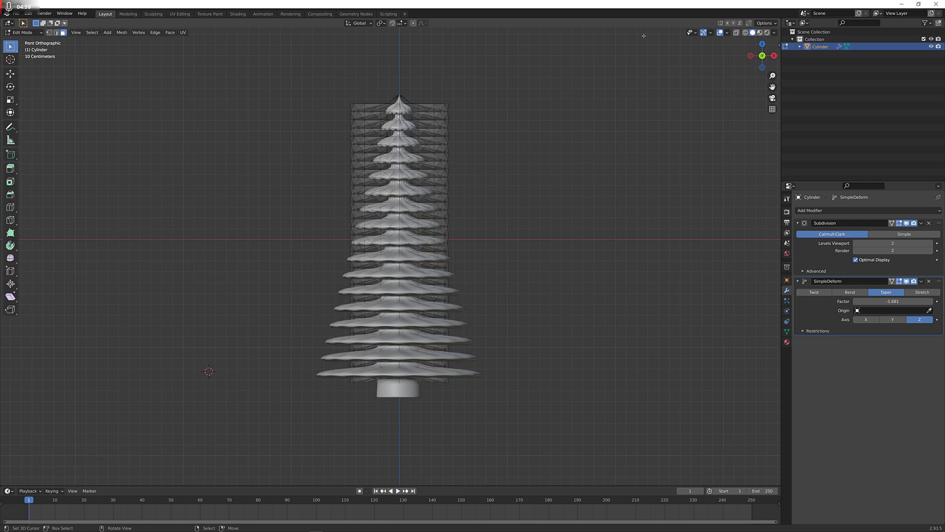
click(906, 222)
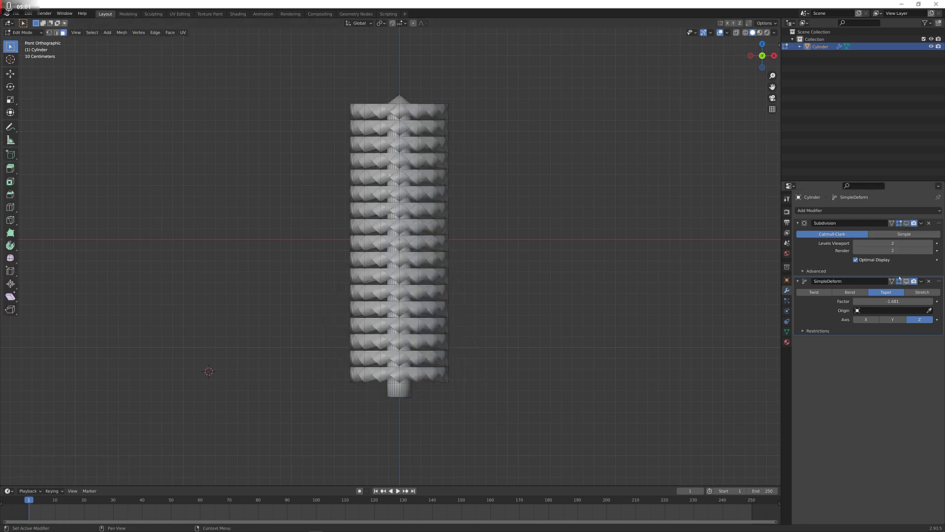
middle_drag(463, 152, 467, 145)
scroll(428, 153, up, 3)
- Select the upper face rings of the column, working from the top down
alt+click(427, 154)
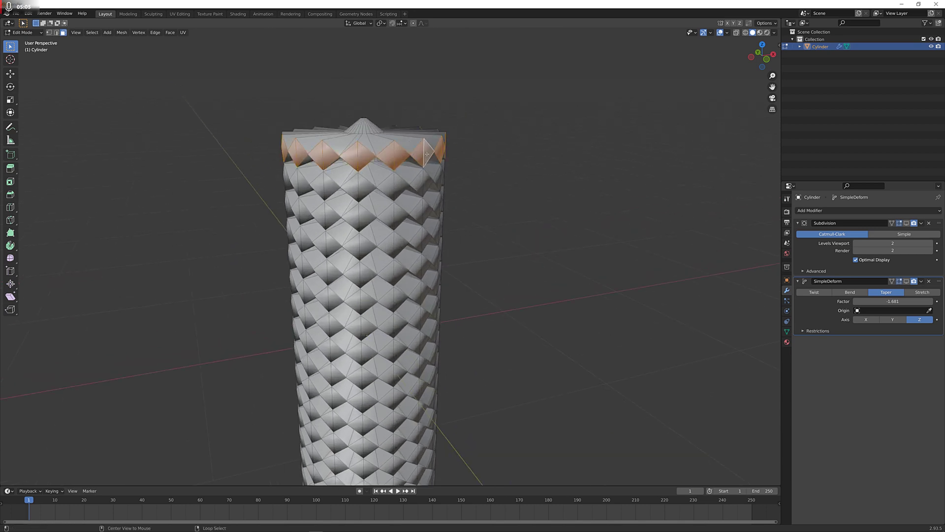
alt+shift+click(430, 192)
alt+shift+click(423, 223)
alt+shift+click(423, 251)
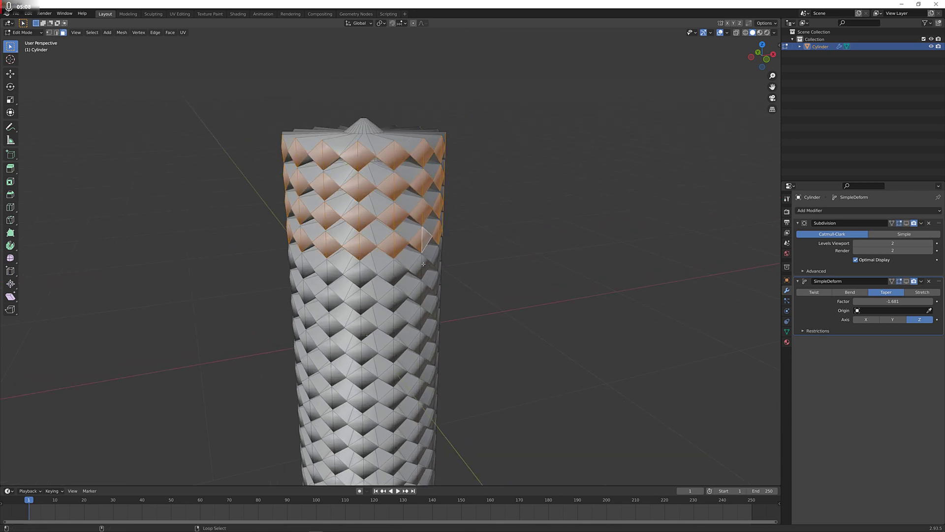
alt+shift+click(421, 275)
alt+shift+click(421, 295)
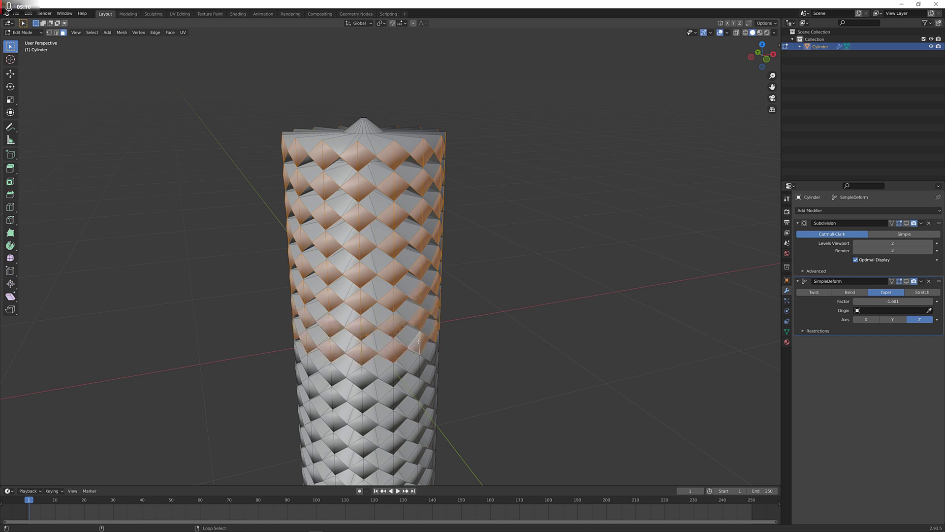
shift+middle_drag(421, 296, 421, 214)
- Add the lower face rings down to the base, then deselect the whole mesh
alt+shift+click(419, 231)
alt+shift+click(419, 252)
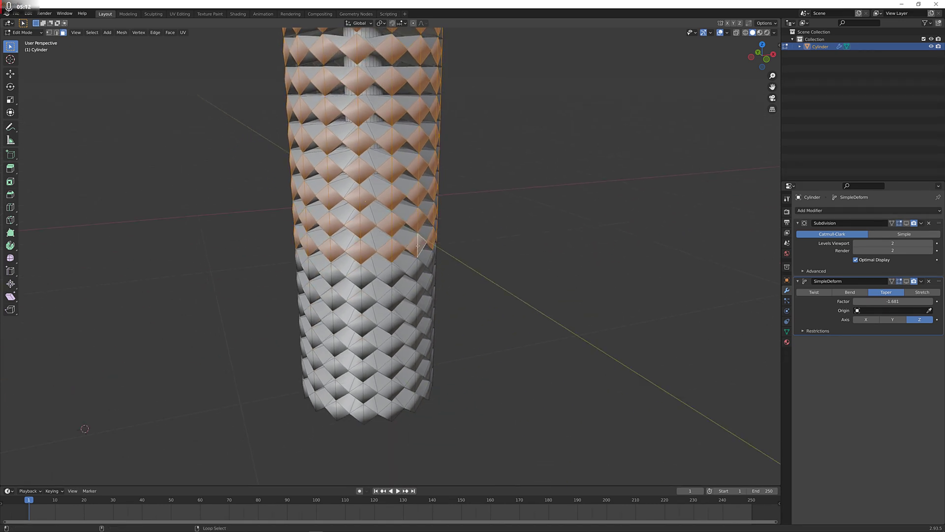
alt+shift+click(418, 275)
alt+shift+click(416, 297)
alt+shift+click(415, 320)
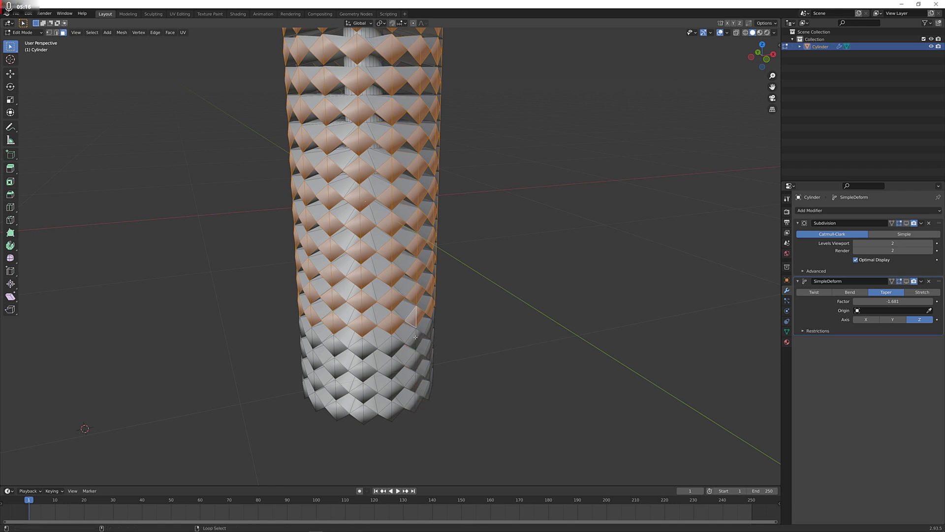
alt+shift+click(418, 345)
alt+shift+click(416, 369)
alt+shift+click(416, 392)
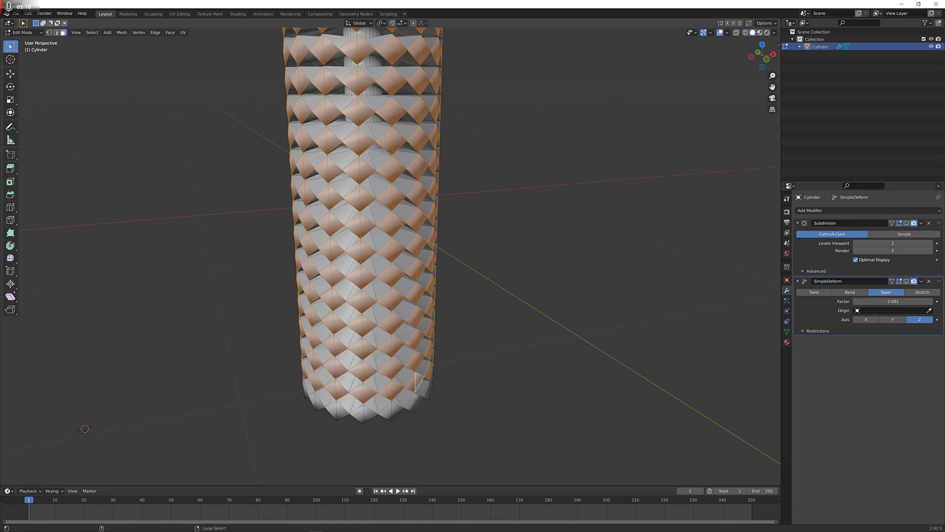
alt+shift+click(415, 412)
click(510, 199)
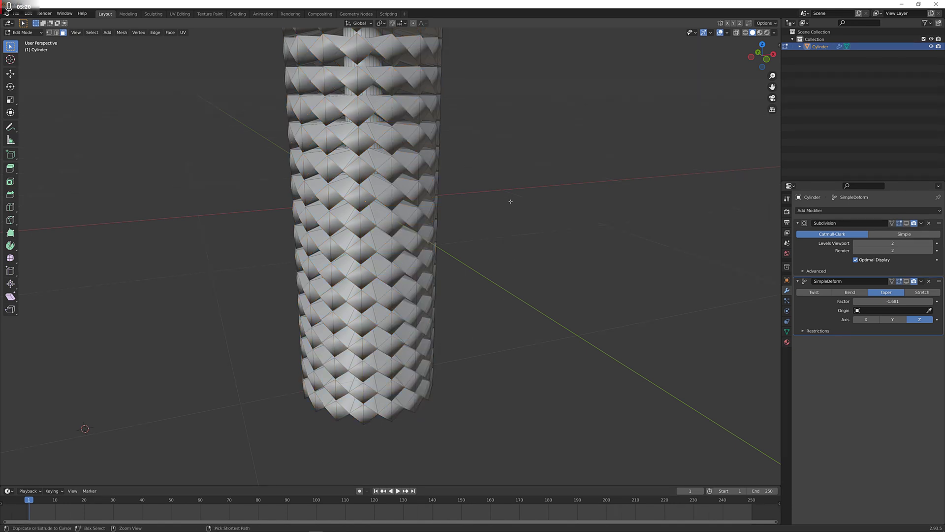
- Select the whole mesh and show the subdivision and taper results in Edit Mode
key(a)
middle_drag(584, 216, 591, 211)
click(906, 223)
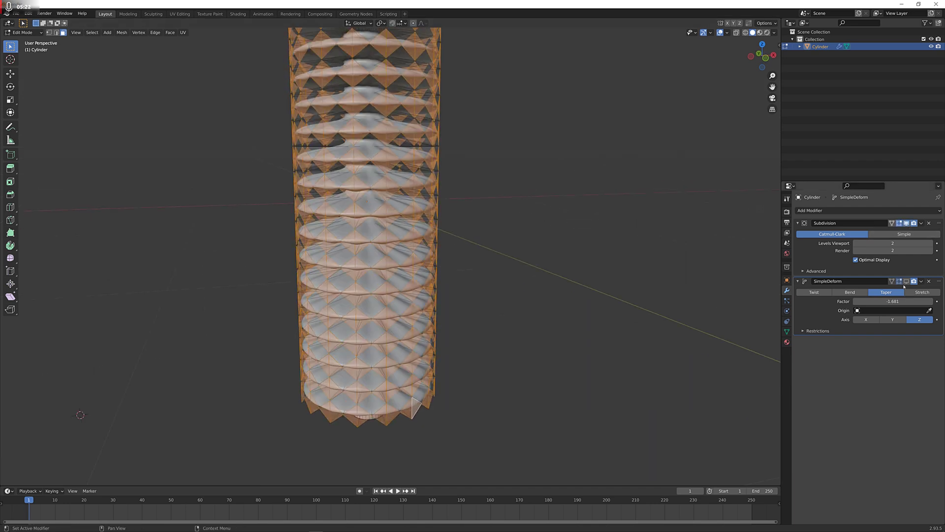
click(907, 281)
key(KP_1)
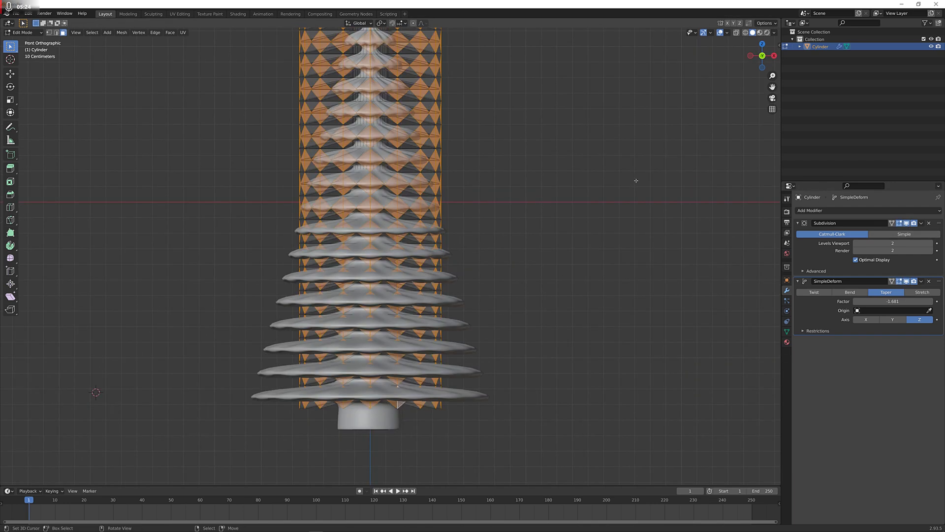
- Lower the tree mesh about 0.19 m along Z, return to Object Mode, and view from below
key(g)
key(z)
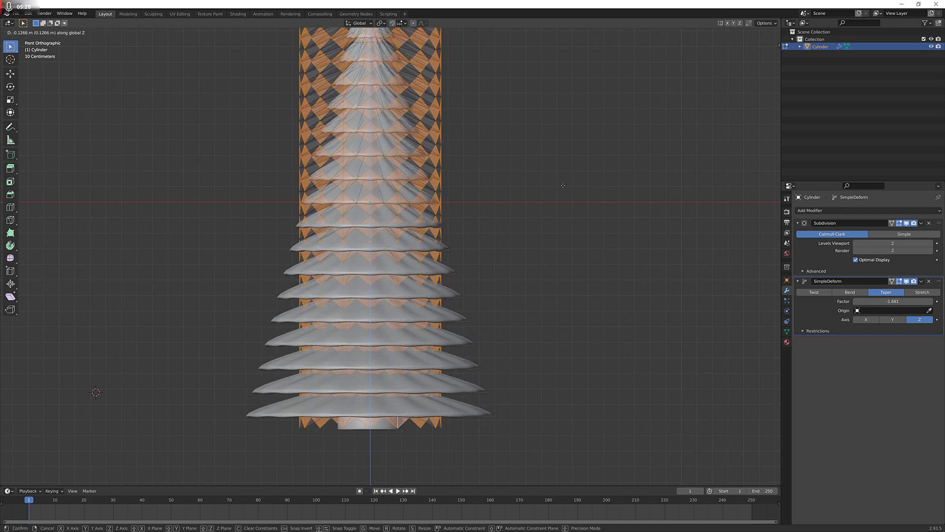
click(562, 194)
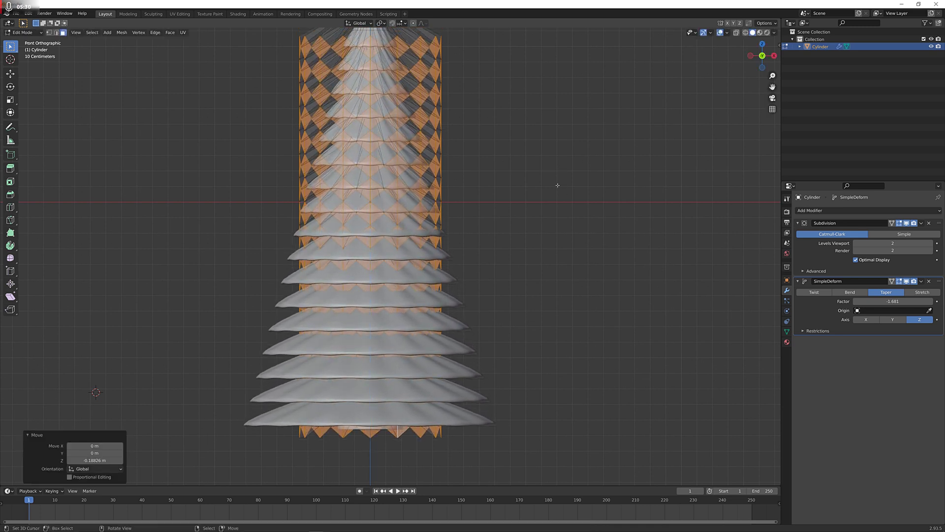
scroll(528, 152, down, 2)
scroll(486, 147, up, 2)
key(Tab)
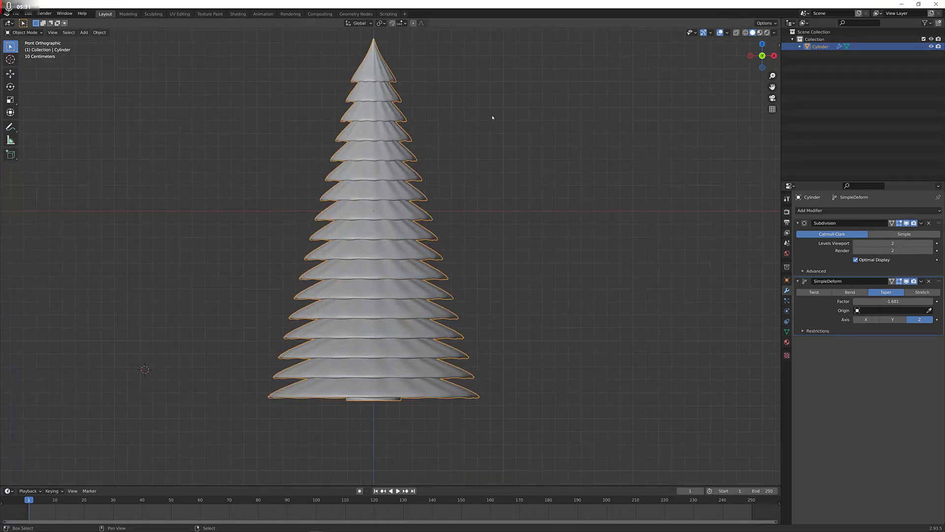
middle_drag(492, 117, 464, 395)
- Select the trunk's base faces and move them 0.116 m down along Z
key(Tab)
click(413, 322)
key(ctrl+KP_Add)
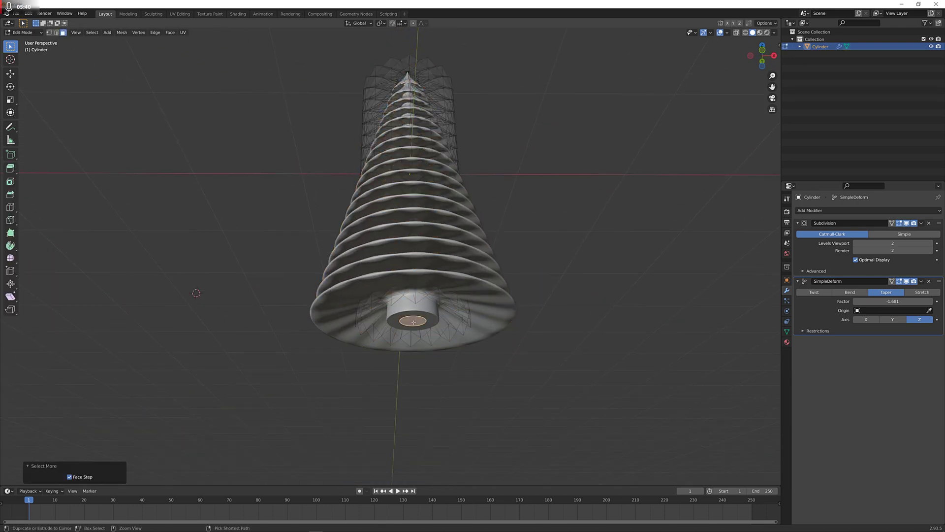
key(ctrl+z)
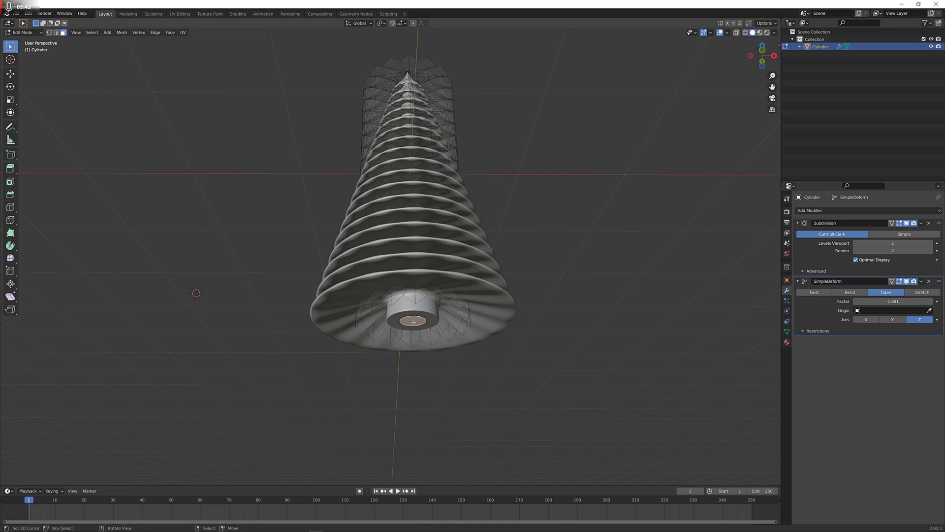
scroll(68, 317, up, 3)
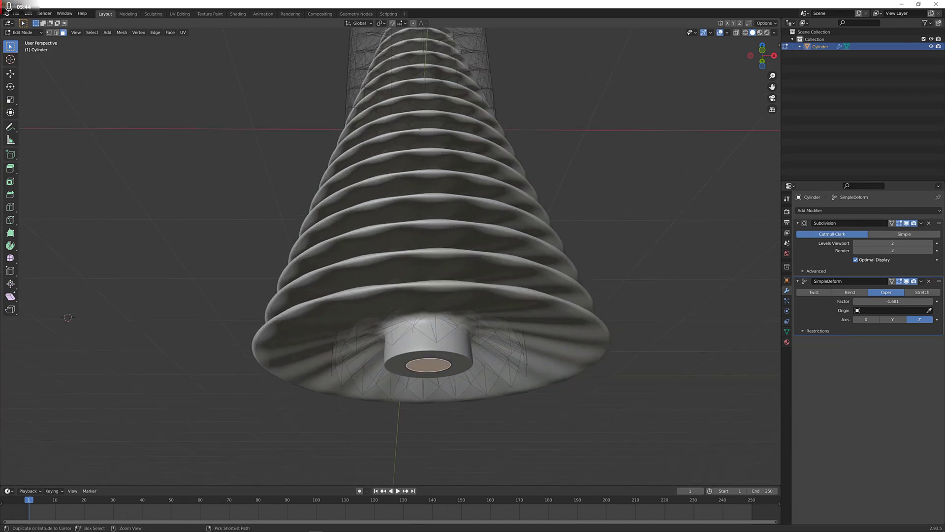
key(ctrl+KP_Add)
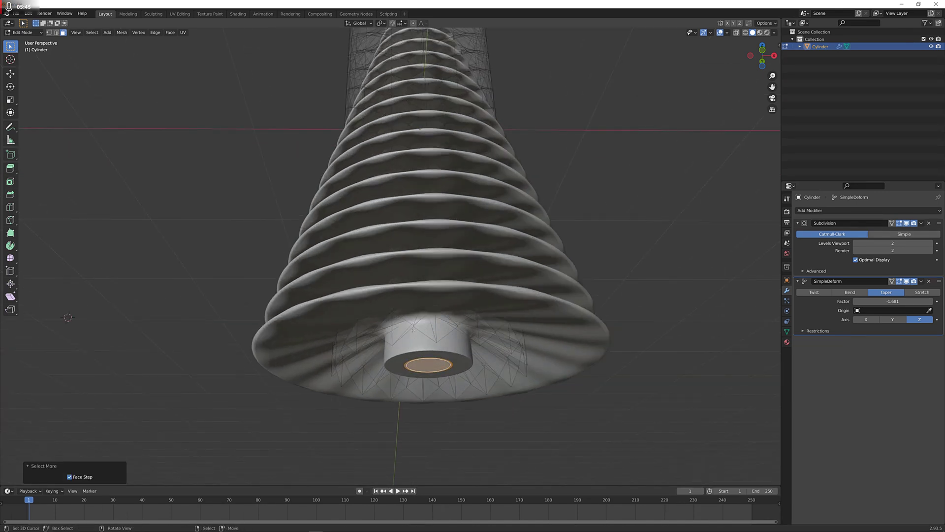
key(g)
key(z)
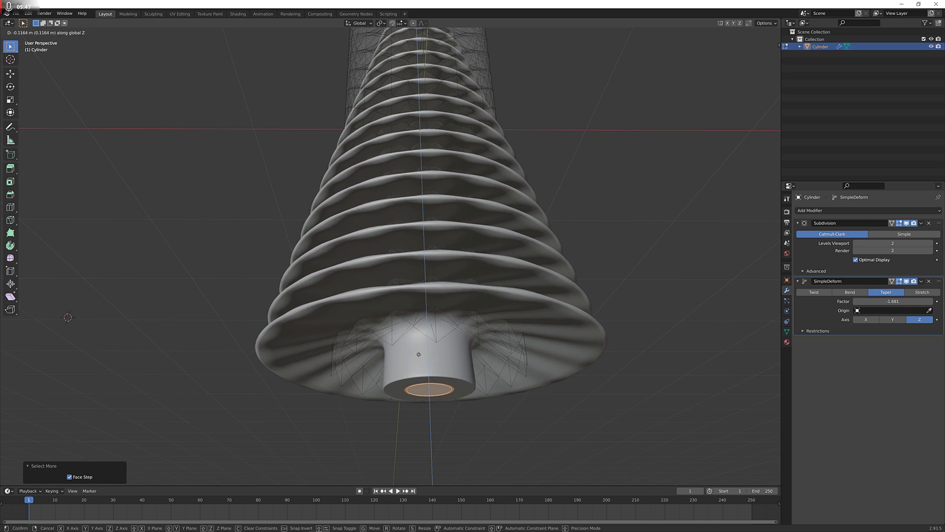
key(Return)
- Scale the selected trunk faces slightly thinner and return to Object Mode
key(KP_1)
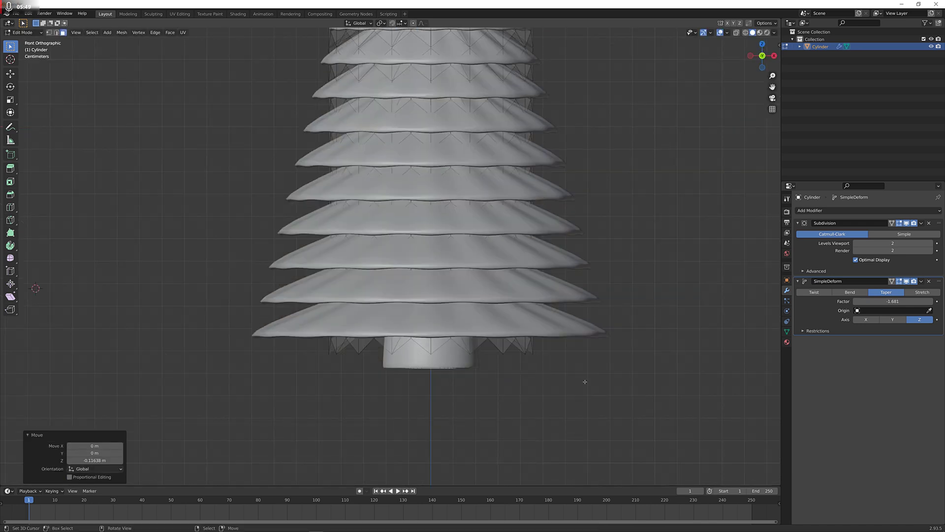
scroll(585, 381, down, 3)
key(a)
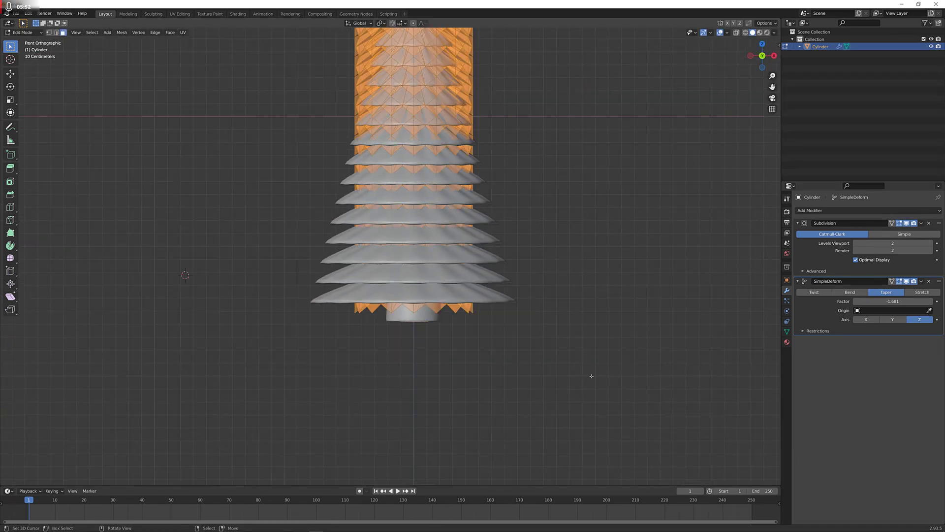
key(s)
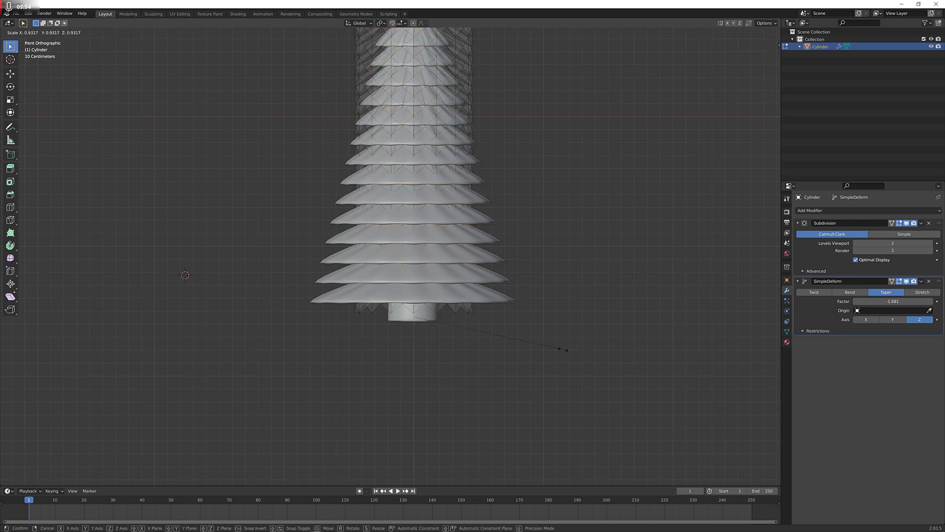
click(557, 349)
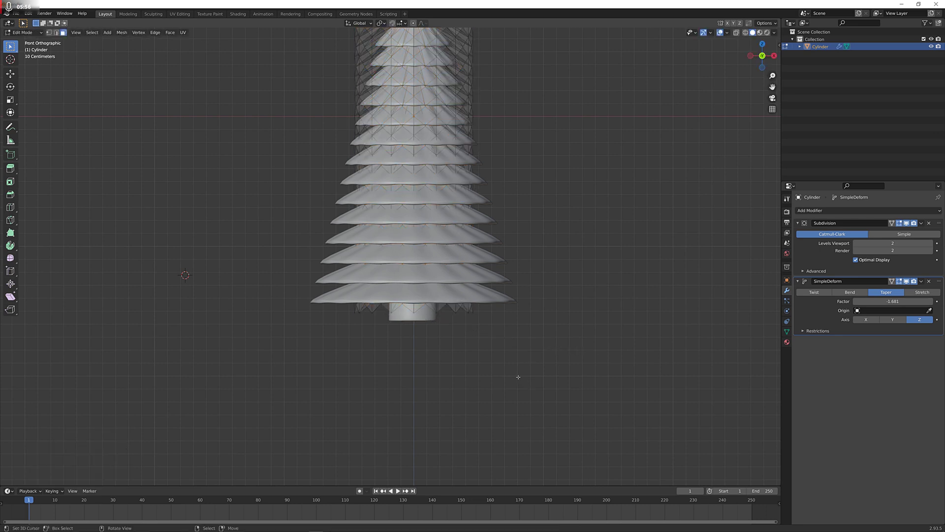
scroll(516, 376, down, 3)
key(Tab)
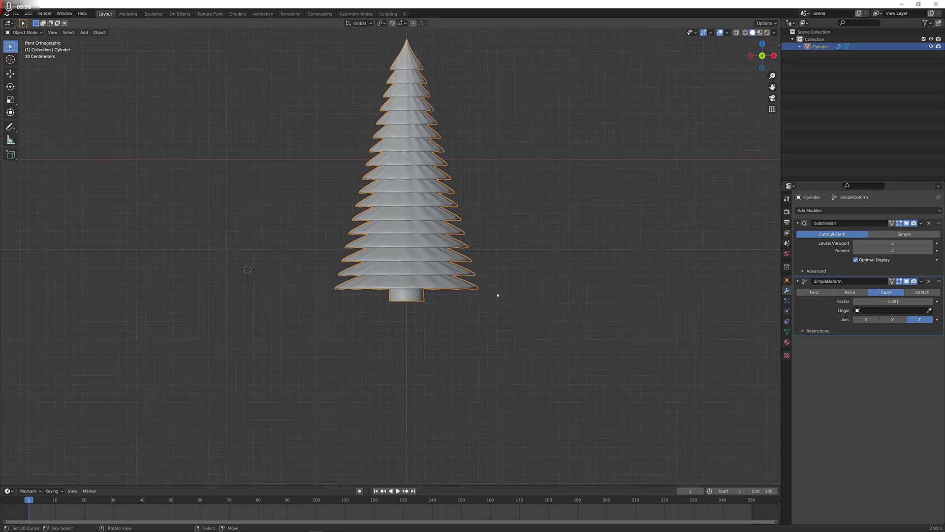
- Snap the 3D cursor to the trunk's bottom cap face
scroll(475, 340, up, 1)
shift+middle_drag(500, 289, 354, 391)
scroll(354, 391, up, 3)
key(Tab)
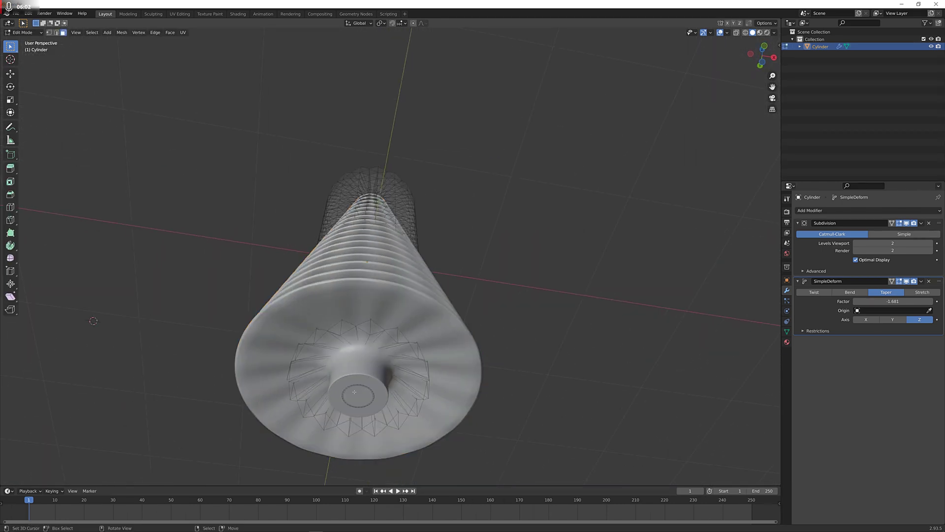
click(357, 391)
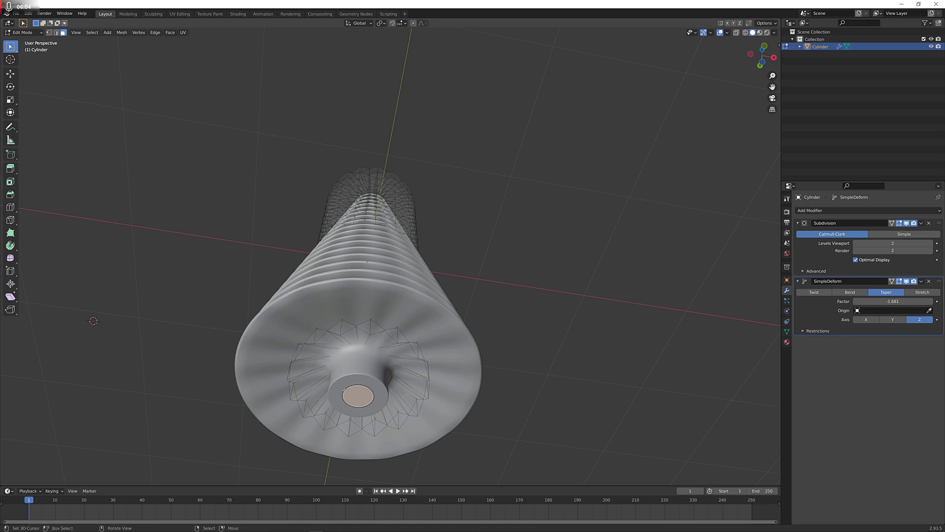
key(shift+s)
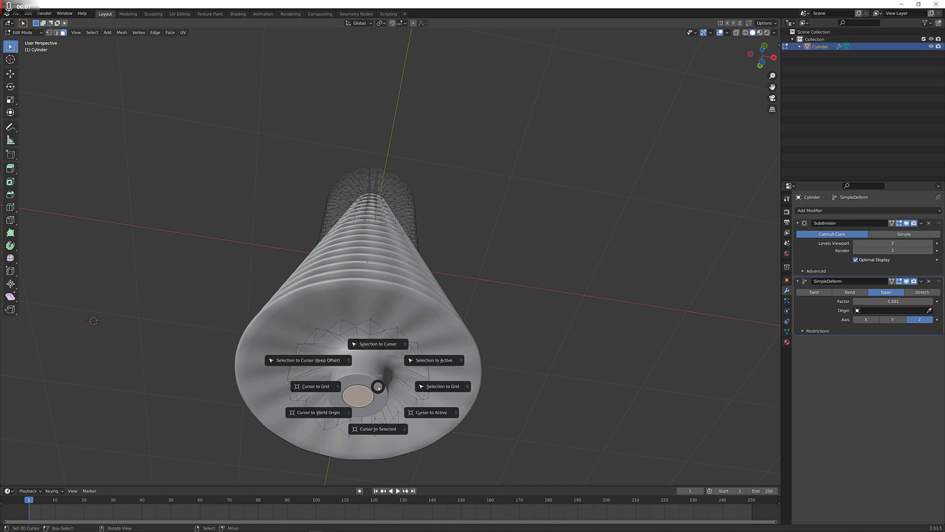
click(391, 433)
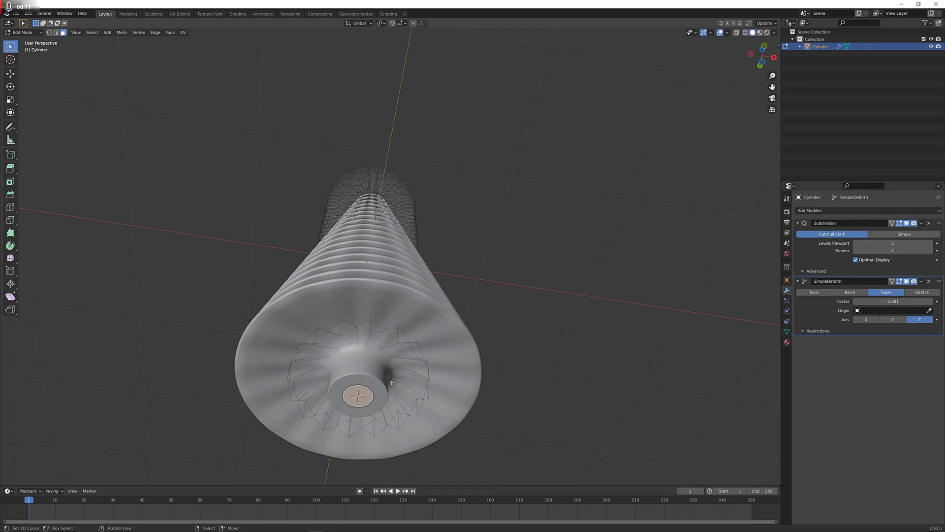
- Set the tree's origin to the 3D cursor in Object Mode
key(Tab)
key(F3)
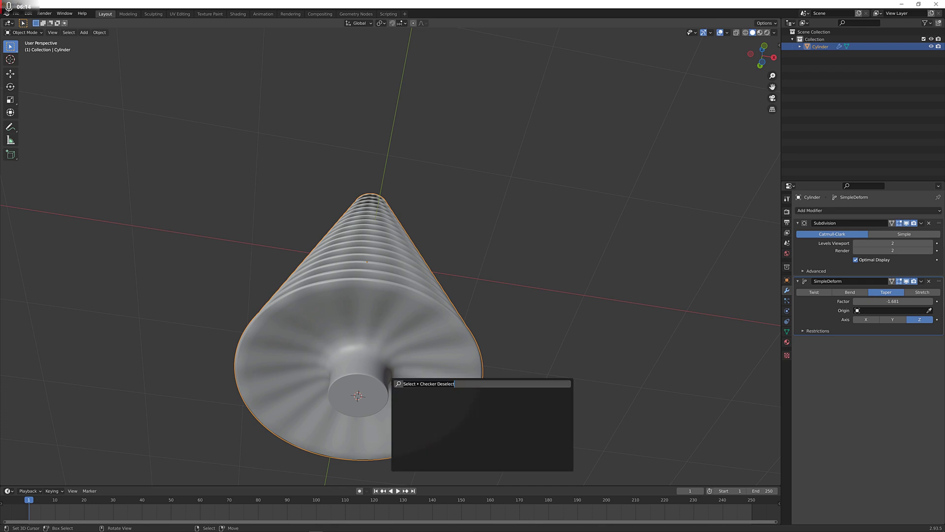
text(origin to)
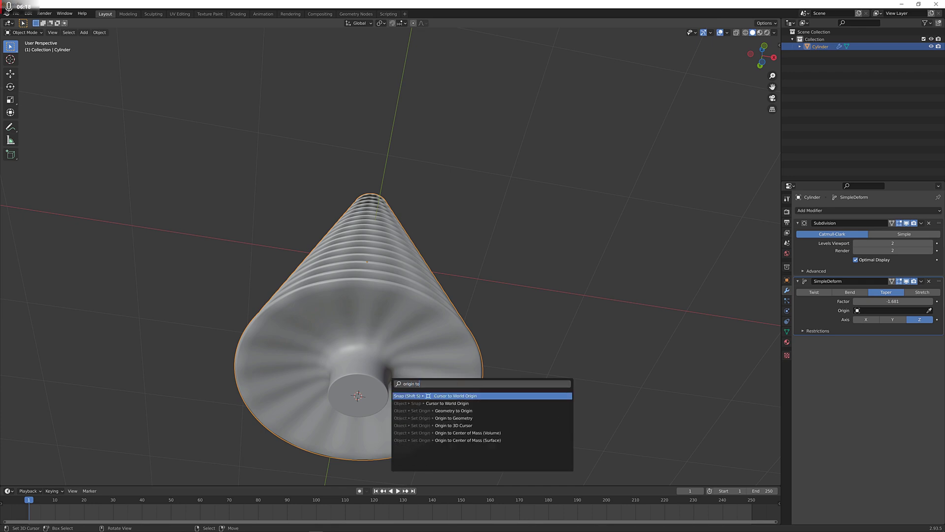
key(Down)
key(Down)
key(Down)
key(Down)
key(Down)
key(Down)
key(Return)
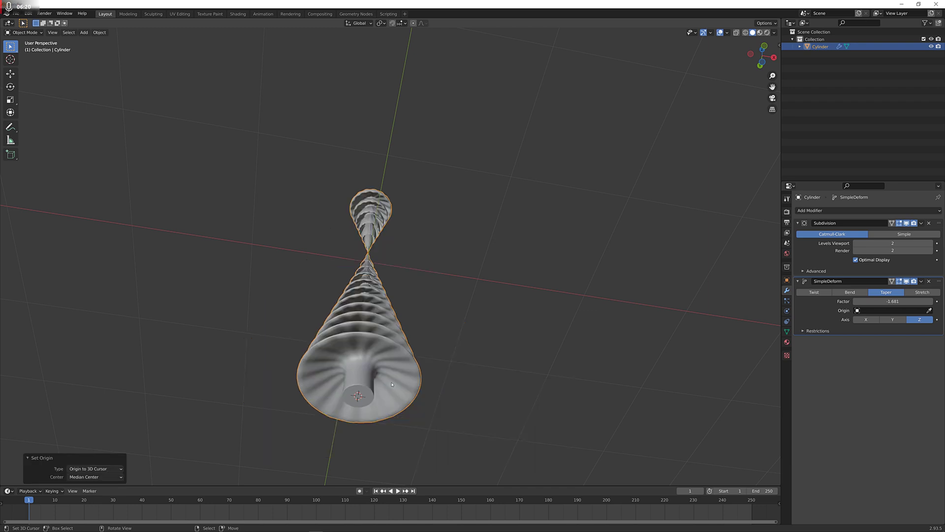
- Clear the tree's location to the world origin and view it from the front
middle_drag(565, 307, 547, 366)
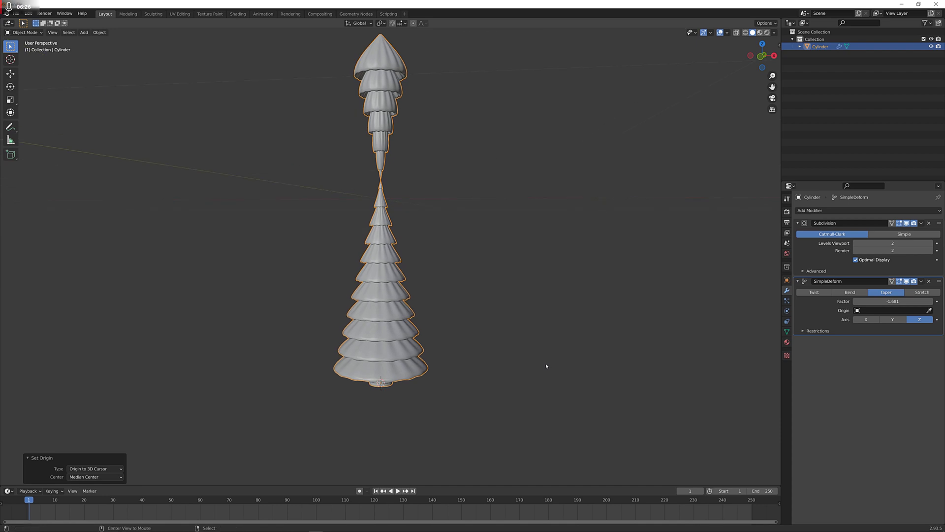
key(alt+g)
scroll(388, 212, up, 1)
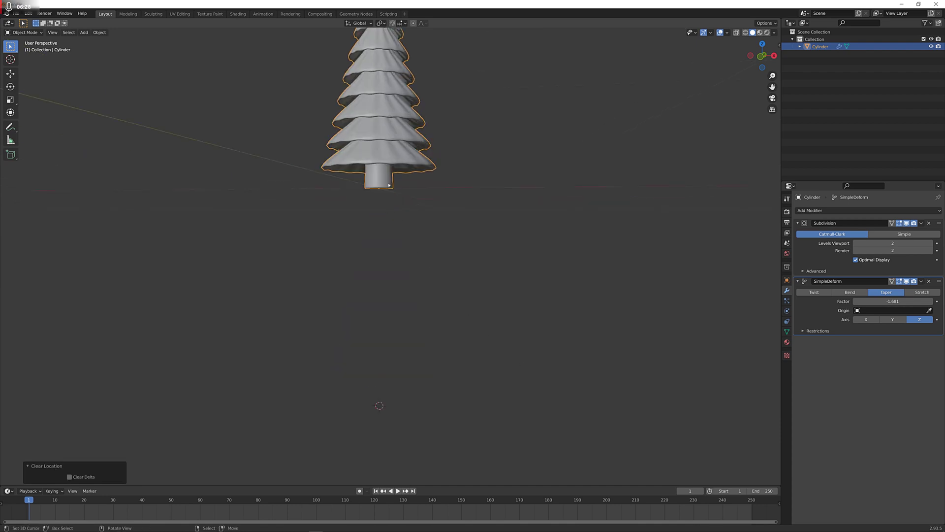
scroll(413, 193, down, 2)
key(KP_1)
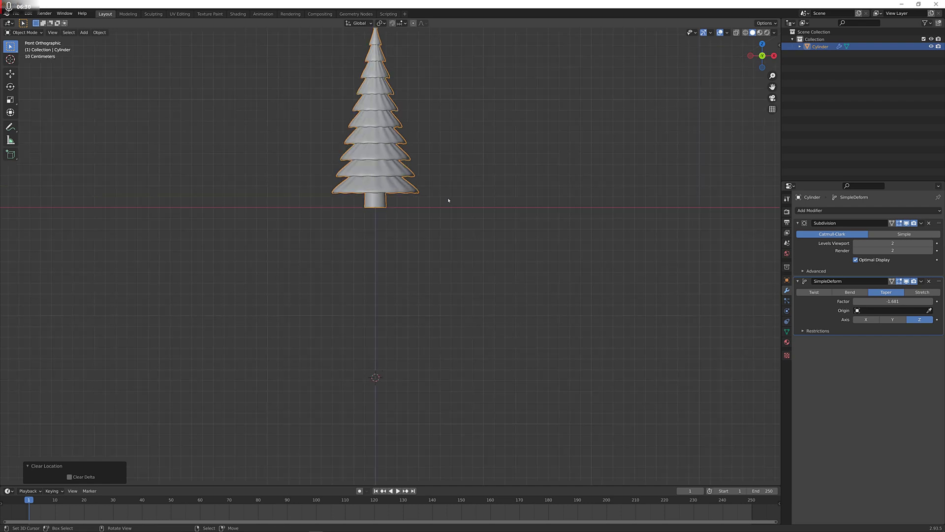
shift+middle_drag(449, 153, 438, 319)
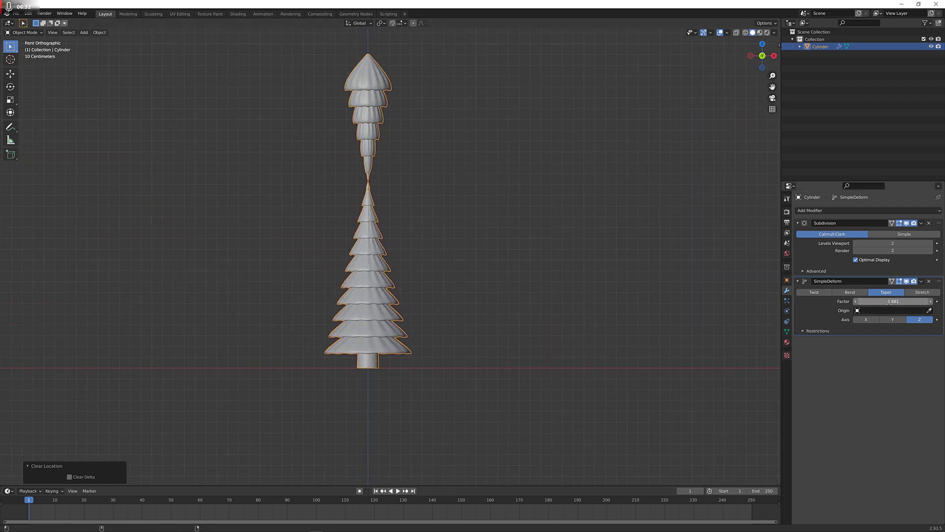
- Weaken the taper, widen the tree with Z locked, and apply its scale
drag(893, 302, 936, 301)
key(Tab)
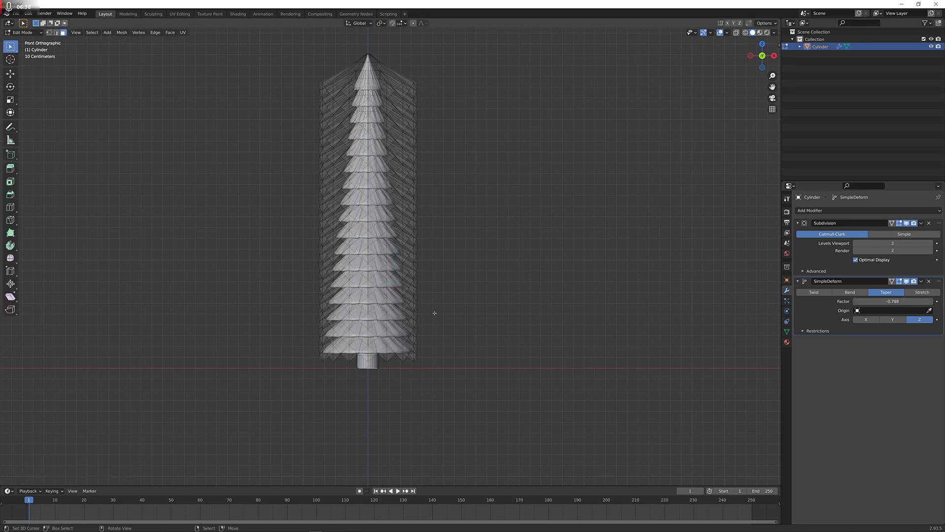
key(Tab)
key(s)
key(shift+z)
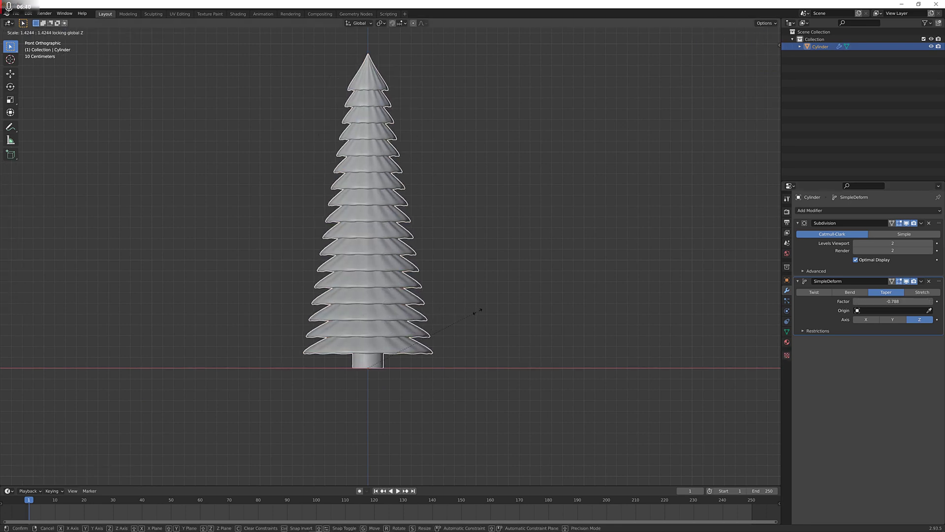
click(515, 312)
key(ctrl+a)
click(505, 312)
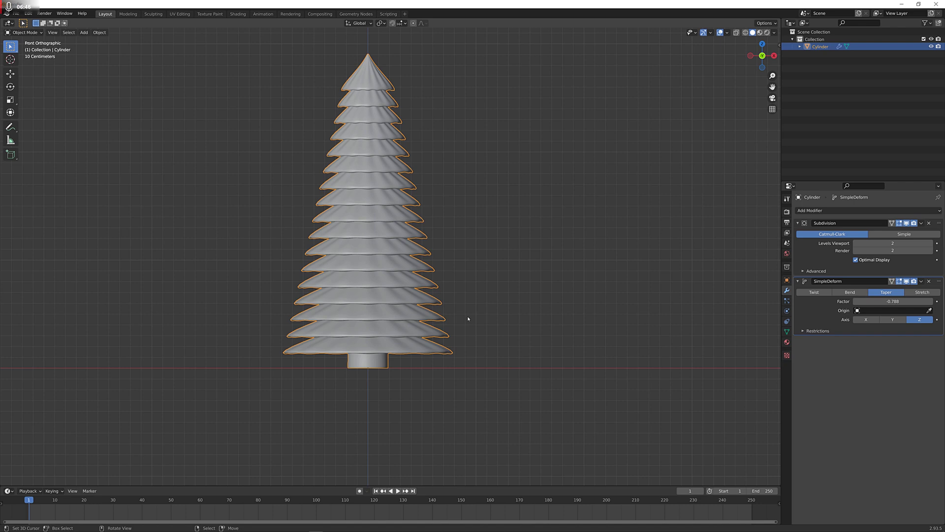
- Readjust the Simple Deform taper factor to -0.956
drag(893, 302, 494, 302)
scroll(444, 301, up, 1)
scroll(433, 295, down, 3)
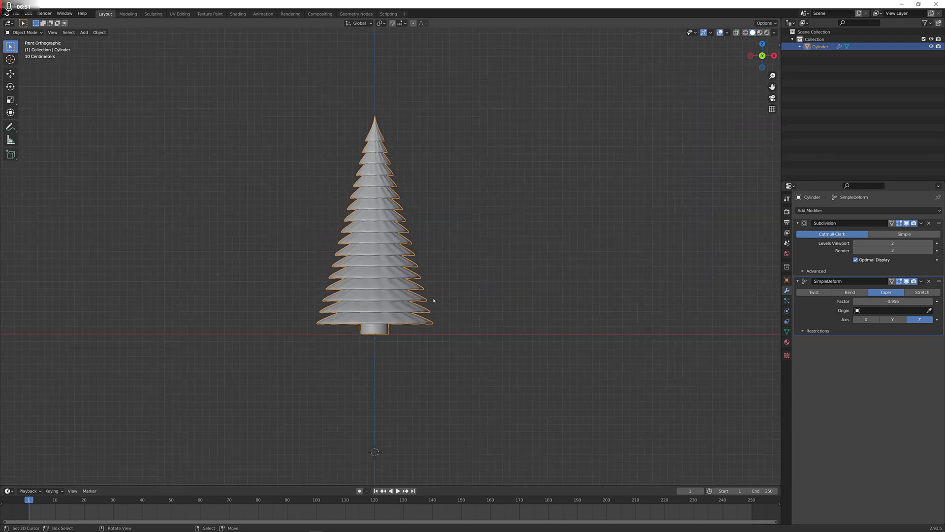
- Snap the 3D cursor to the world origin
middle_drag(434, 295, 432, 321)
key(shift+s)
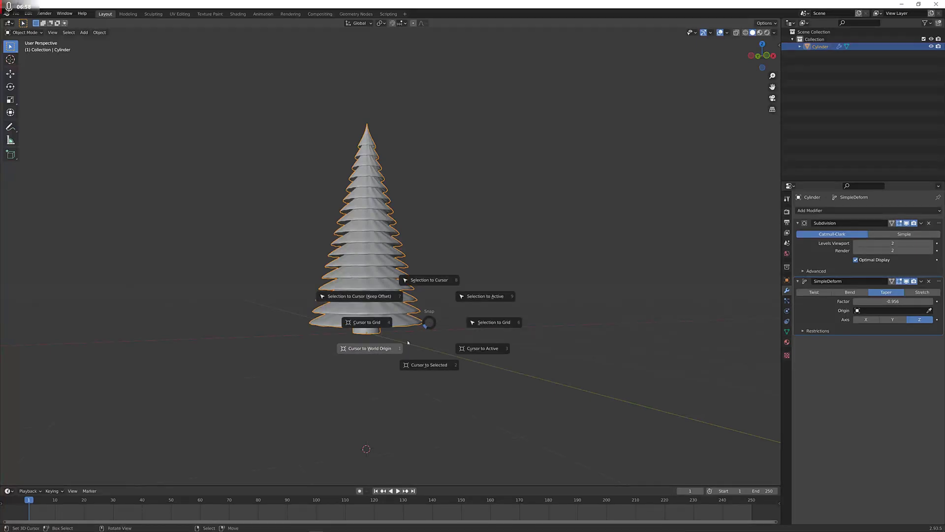
click(349, 344)
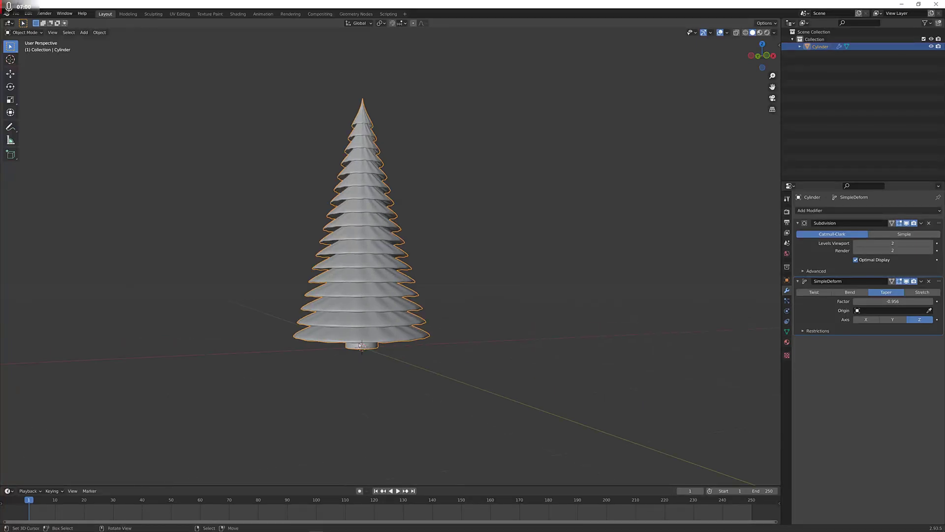
- Add a ground plane at the origin, scale it 5.189, and view from the front
key(shift+a)
mouse_move(367, 338)
click(396, 342)
scroll(396, 342, down, 3)
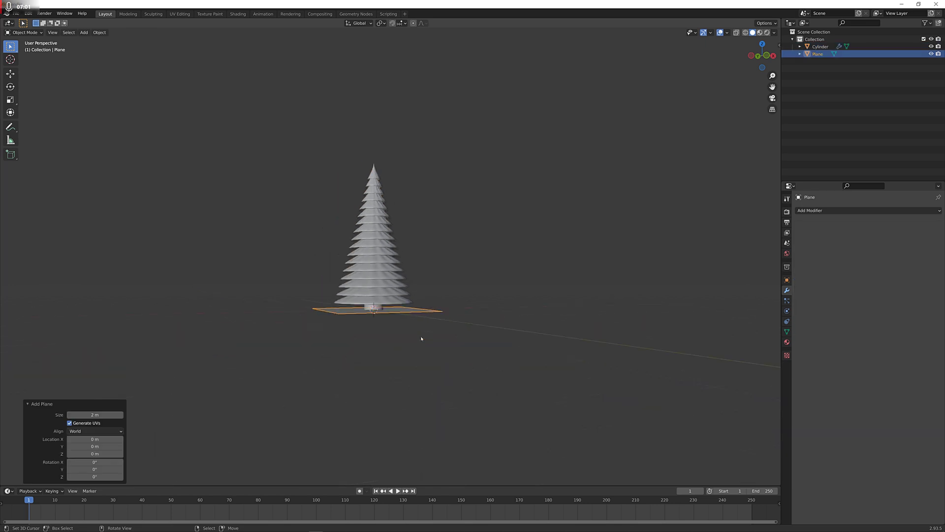
key(s)
click(627, 312)
middle_drag(627, 312, 599, 335)
key(KP_1)
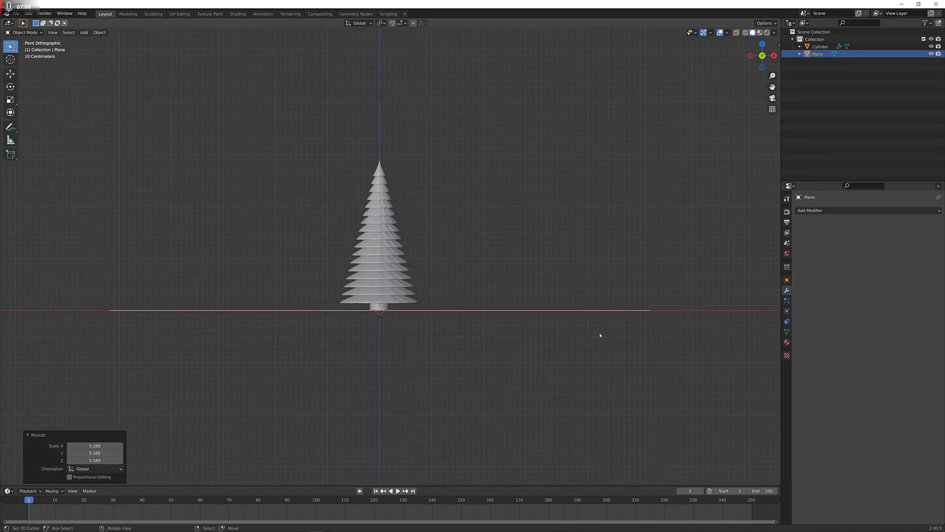
- Set the World Color to an Environment Texture loaded with kiara_interior_8k.hdr from the HDRI folder
click(787, 254)
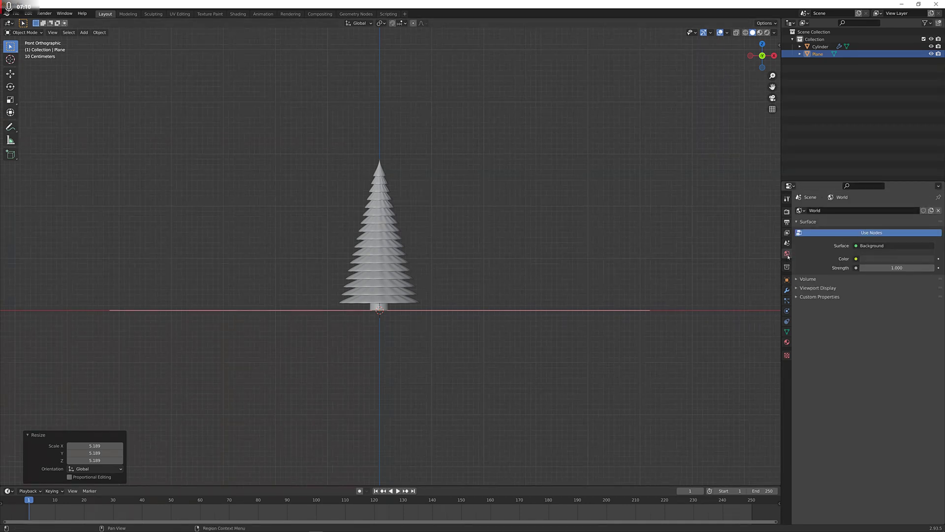
click(856, 259)
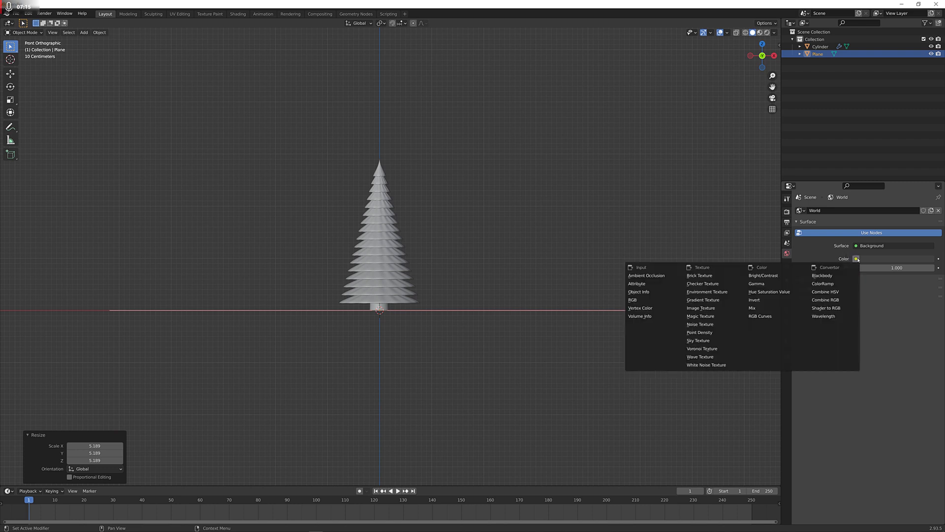
click(706, 292)
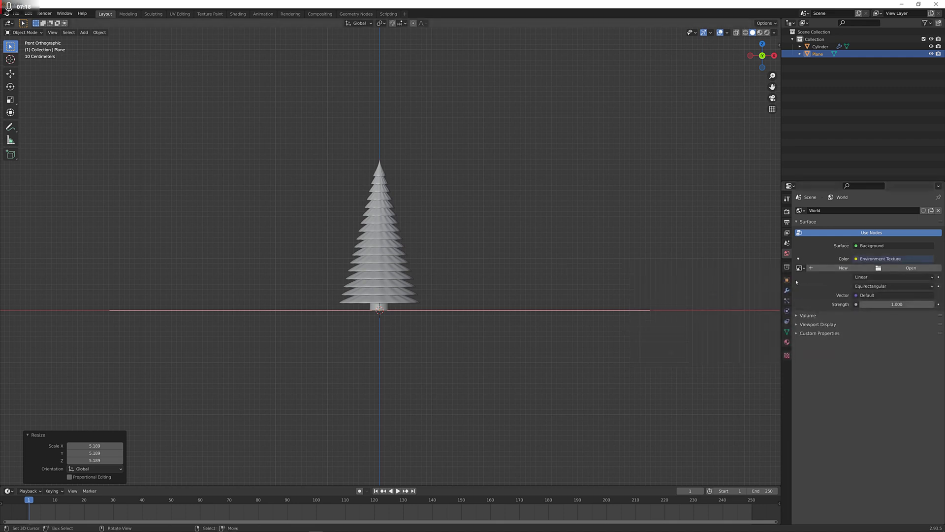
click(911, 268)
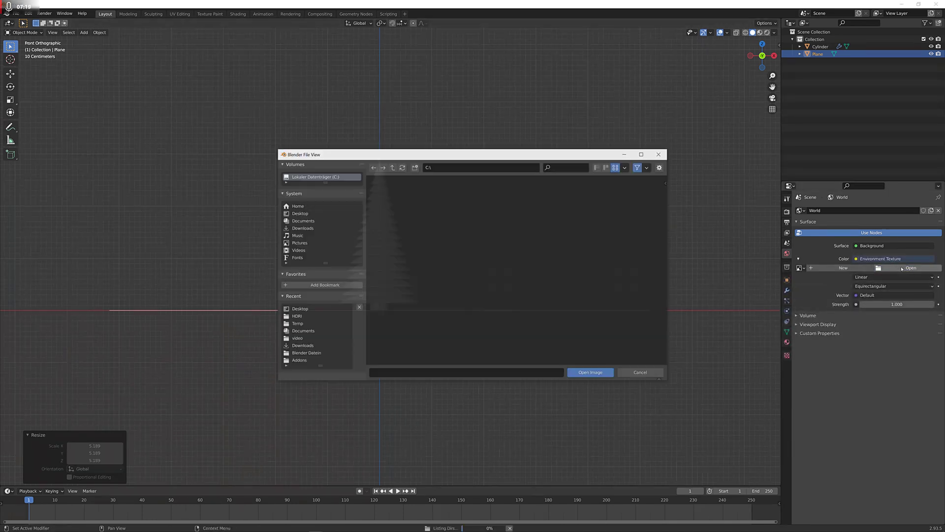
click(296, 315)
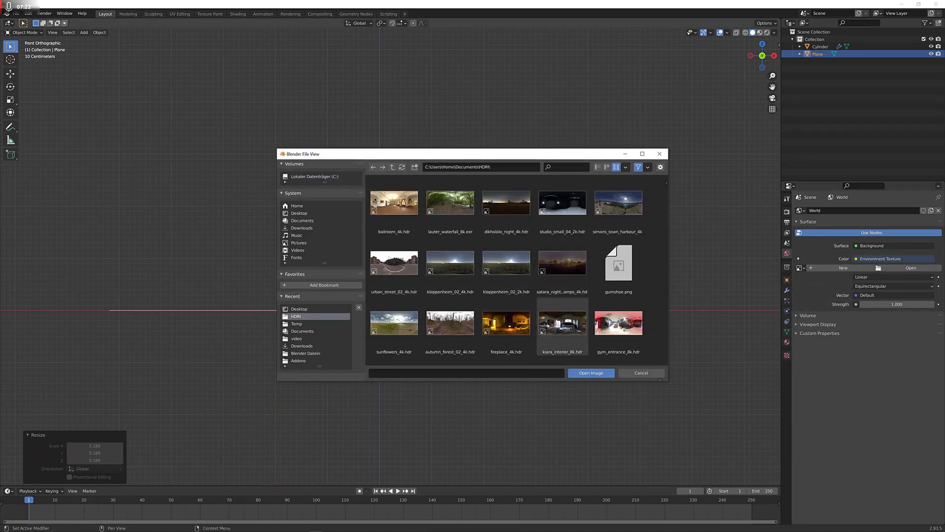
double_click(558, 326)
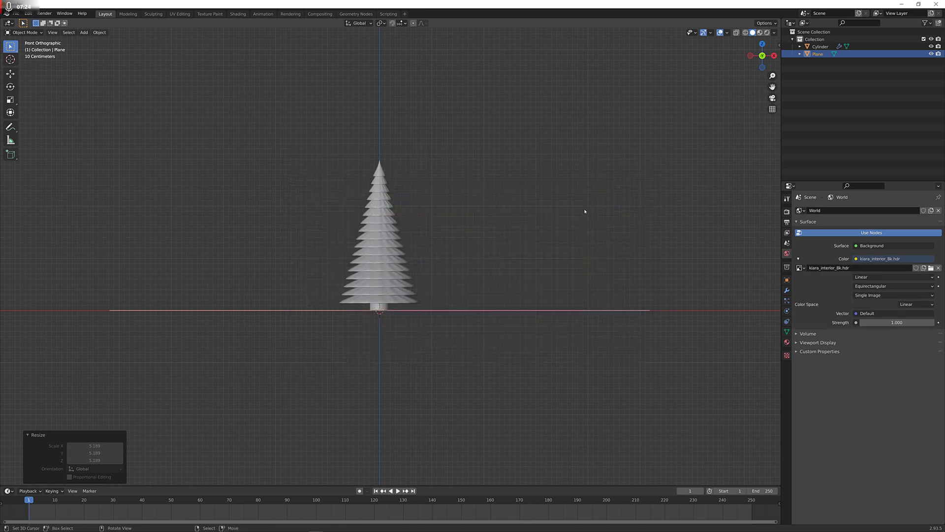
- Add a camera with cleared rotation and move it up and along Y
middle_drag(532, 223, 413, 256)
key(shift+a)
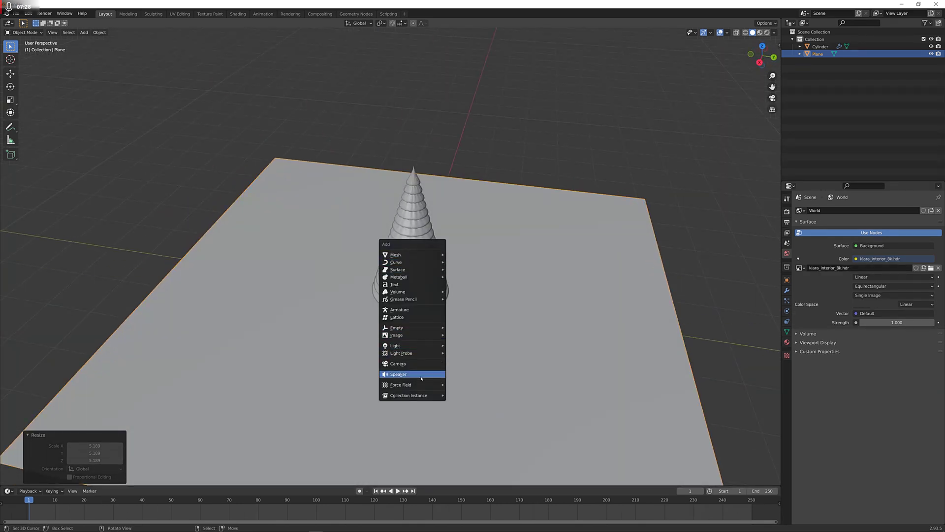
click(421, 367)
key(alt+r)
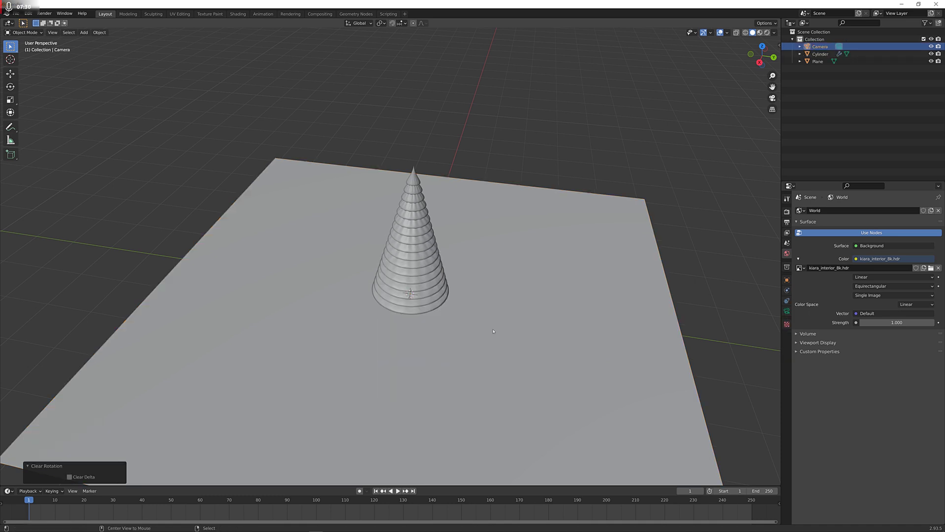
key(g)
key(z)
click(496, 301)
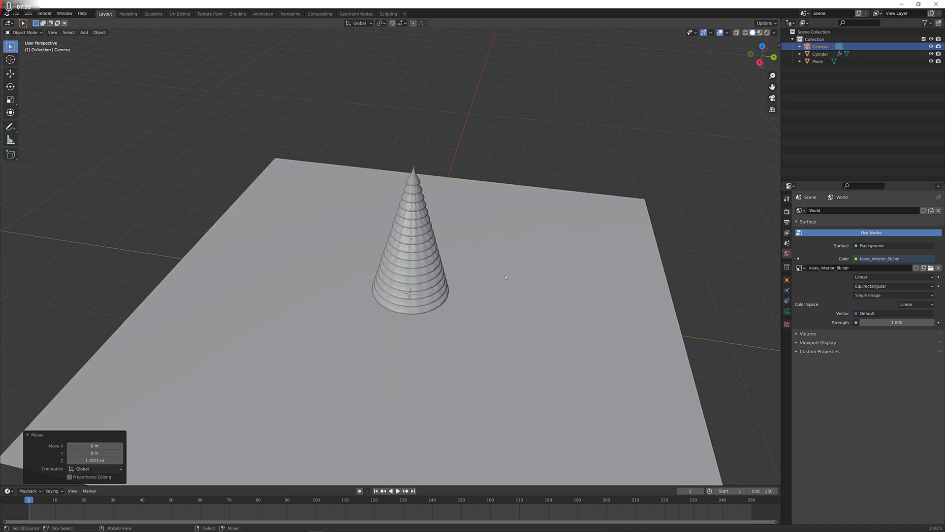
key(g)
key(y)
click(323, 263)
- Tilt the camera 90° about X, look through it, and fine-tune its Y position
text(rx90)
key(Return)
key(KP_0)
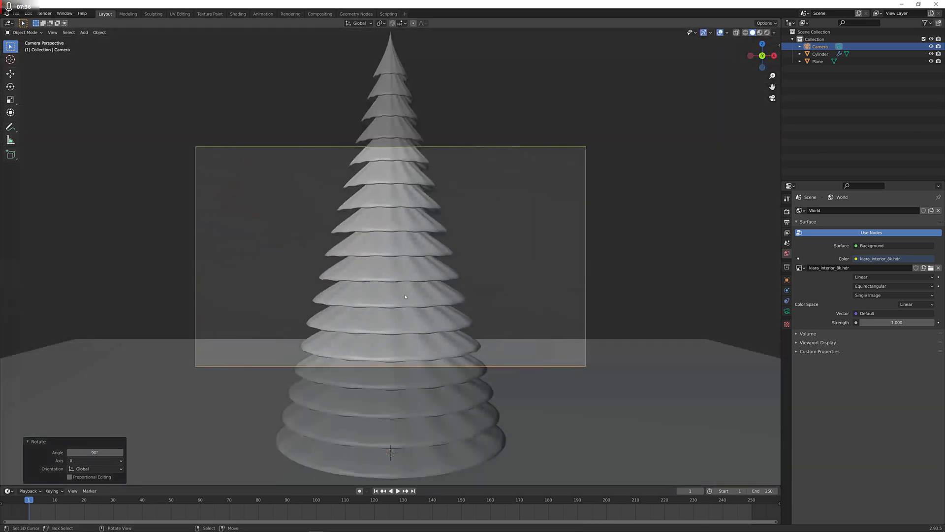
key(g)
key(y)
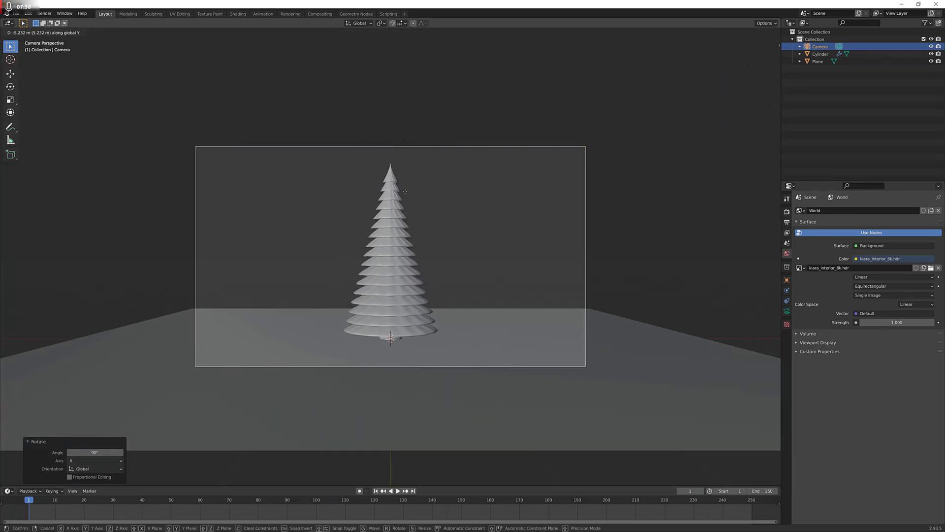
click(405, 180)
key(g)
key(y)
click(415, 197)
- Enlarge the ground plane 1.319 times
click(495, 311)
key(s)
click(517, 299)
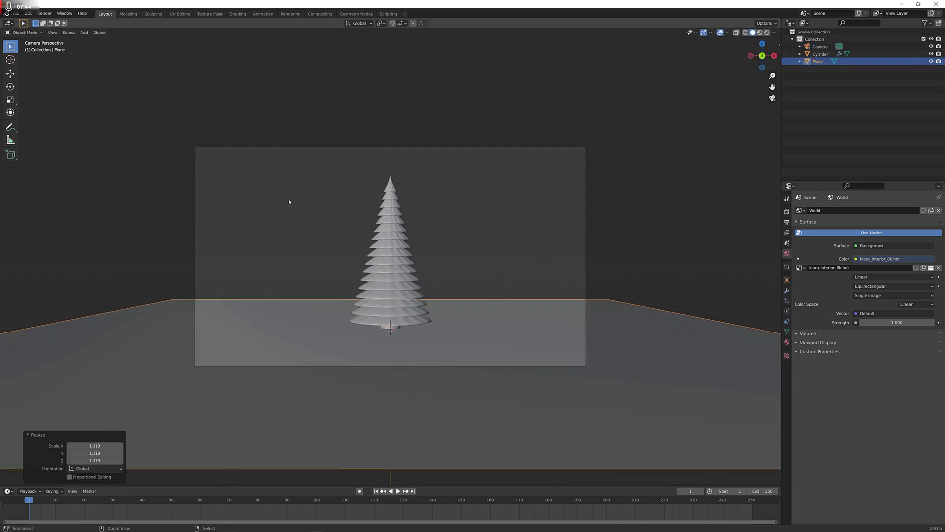
- Draw a render border over the camera frame with Ctrl+B
key(ctrl+b)
drag(150, 112, 707, 460)
scroll(587, 257, up, 1)
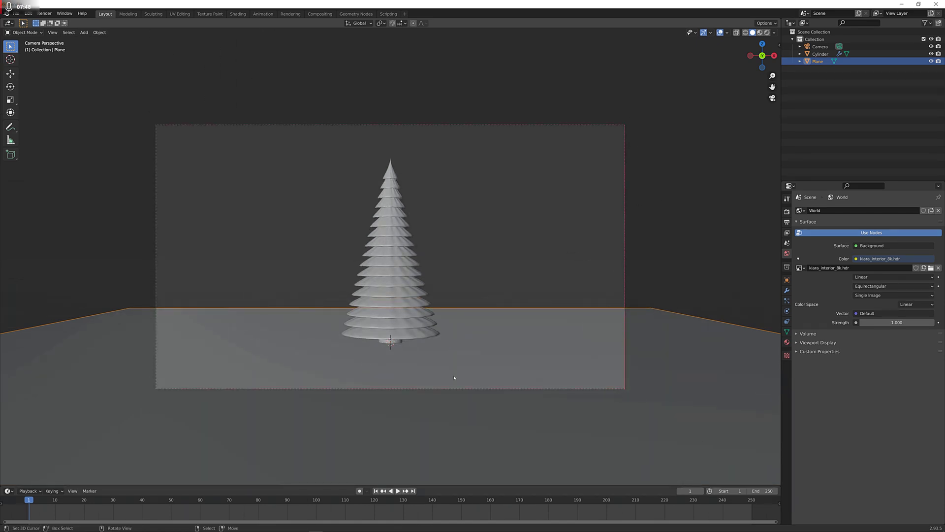
- Switch the render engine to Cycles and show Rendered viewport shading
click(787, 211)
click(868, 210)
click(883, 236)
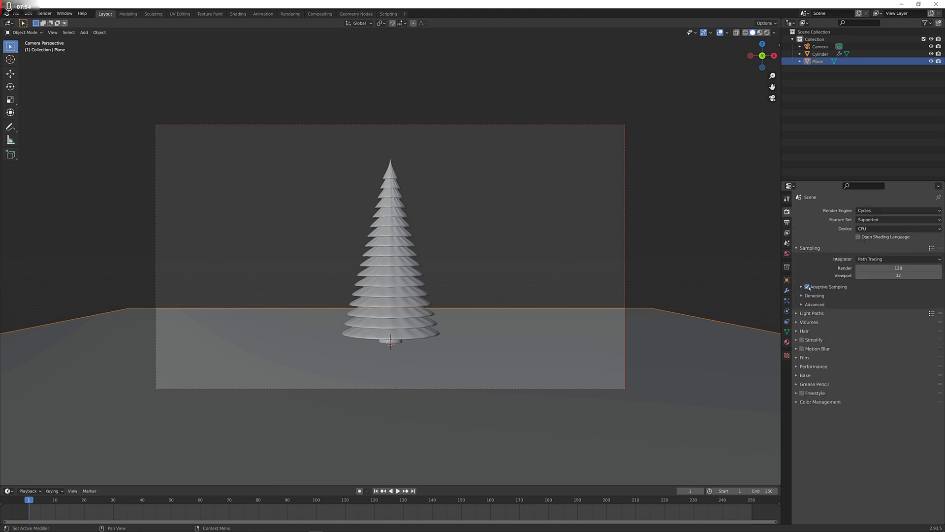
key(z)
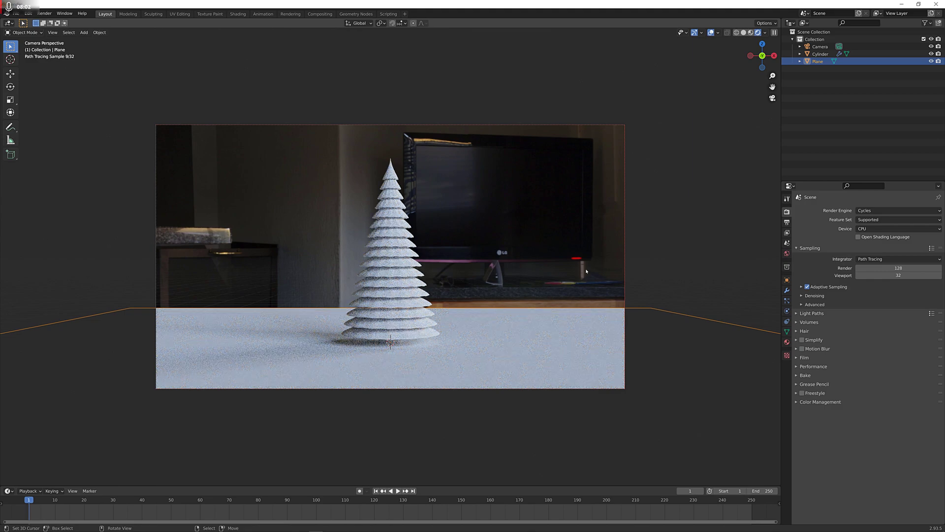
- Rotate the camera, tree and plane together by -65.5° around Z
key(a)
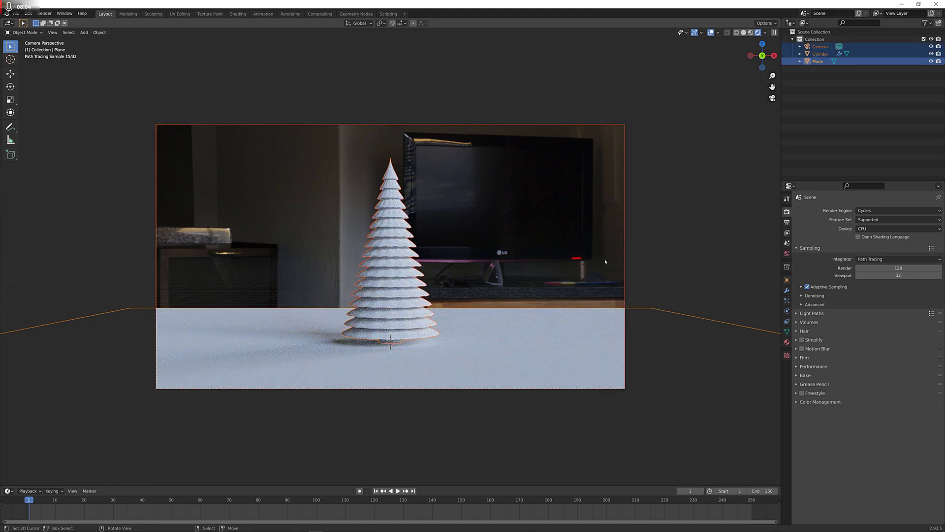
key(r)
key(z)
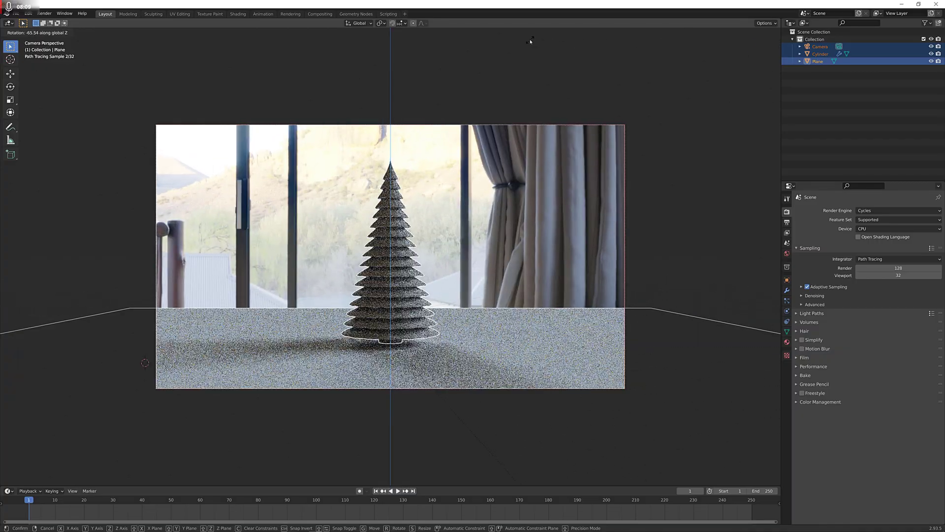
click(530, 41)
scroll(562, 113, up, 2)
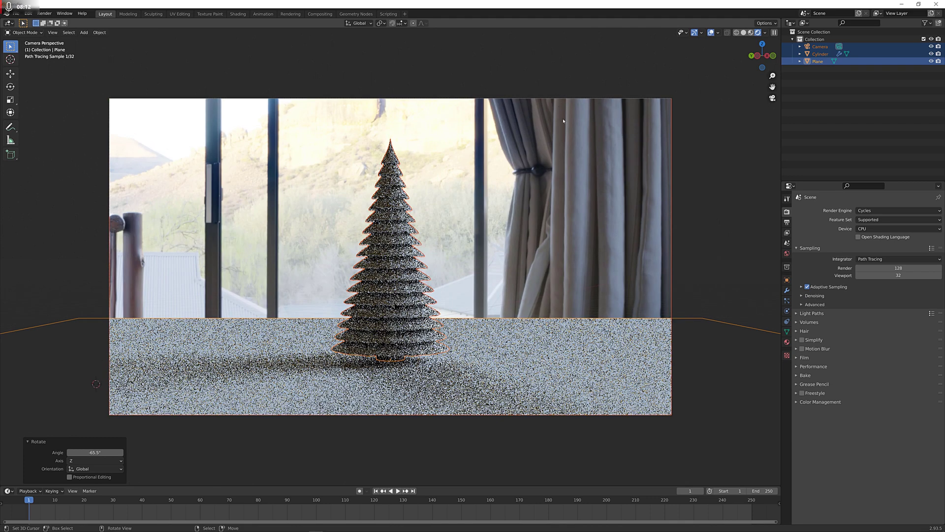
- Select the camera, enable Depth of Field and pick the Cylinder tree as focus object
click(819, 46)
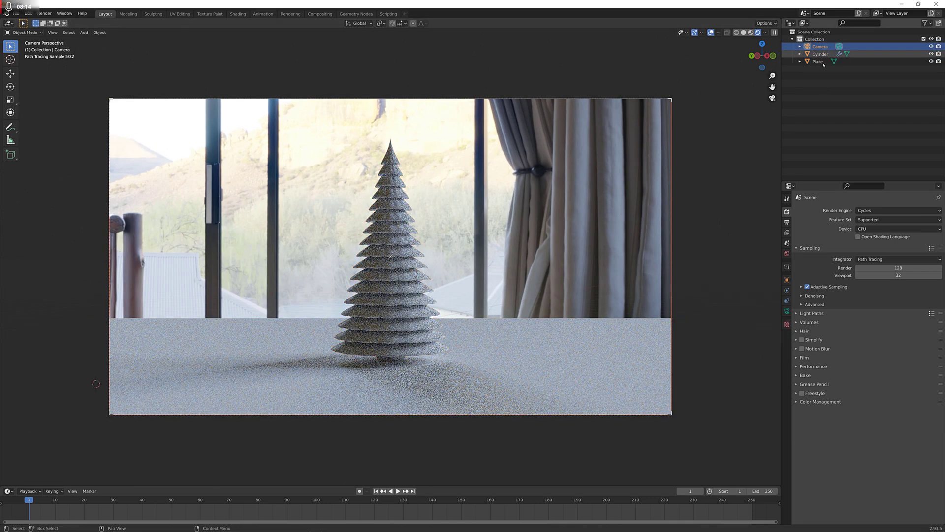
click(787, 310)
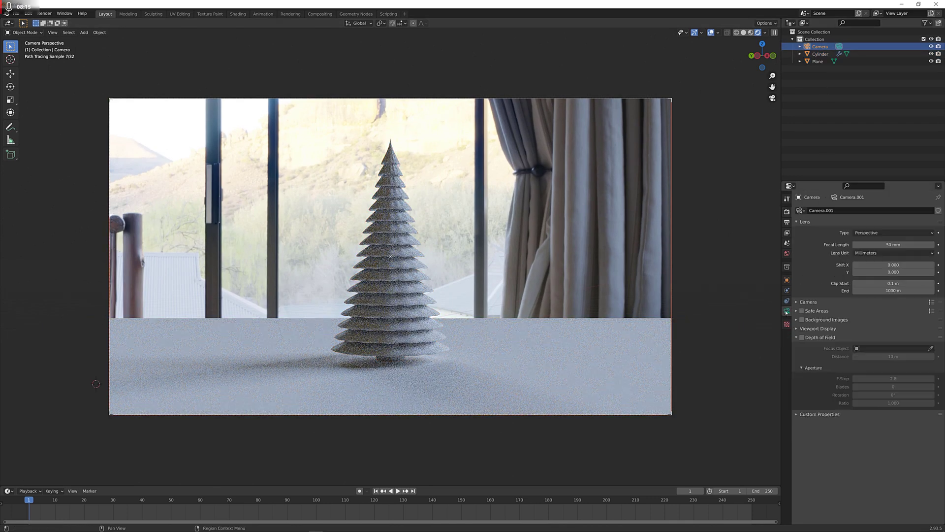
click(802, 337)
click(931, 348)
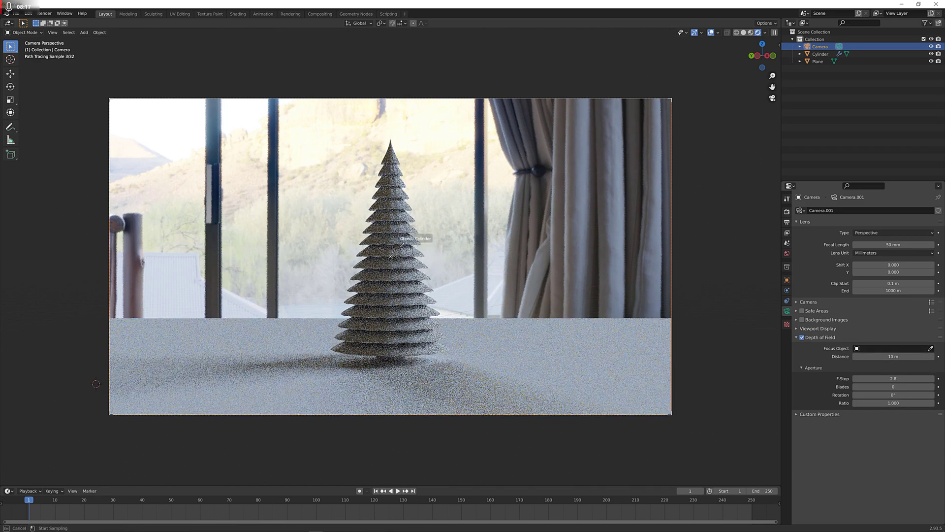
click(397, 268)
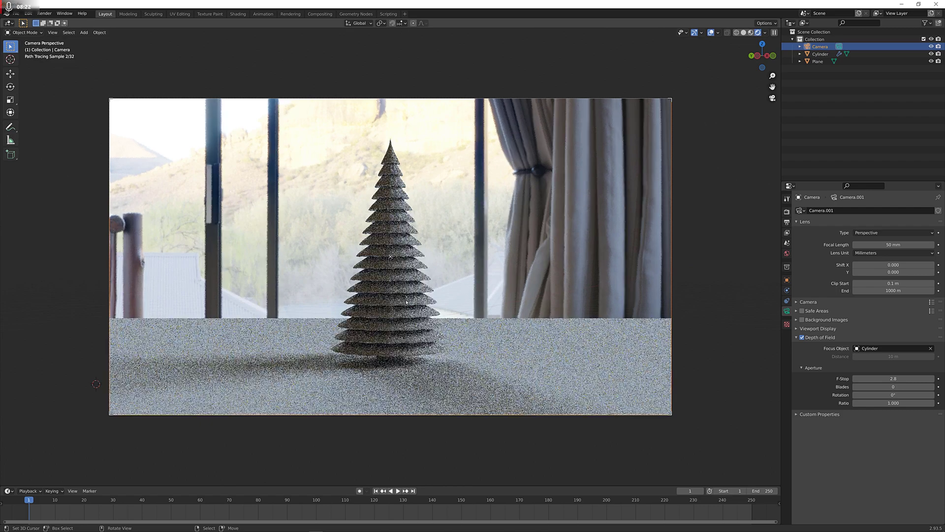
- Shrink the whole scene to 0.698 and show the tree's transform values in the sidebar
key(a)
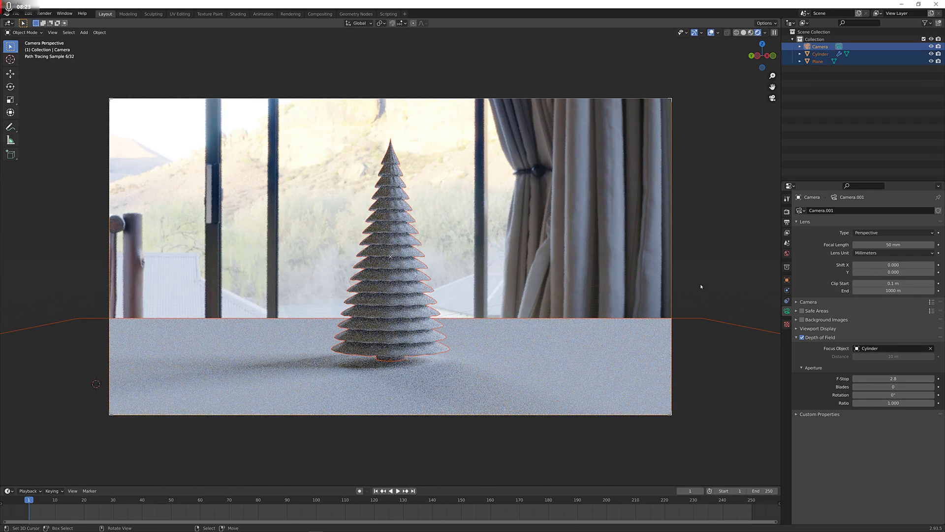
key(s)
click(0, 392)
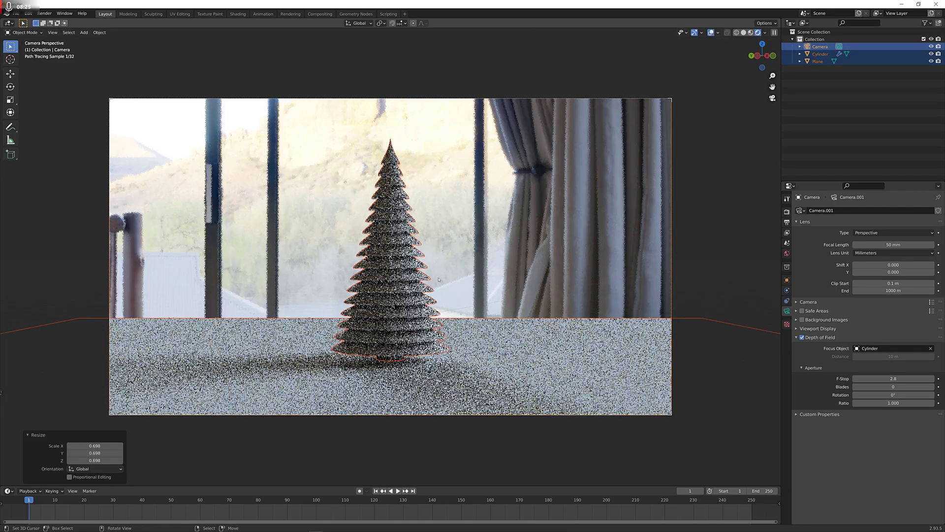
click(391, 256)
key(n)
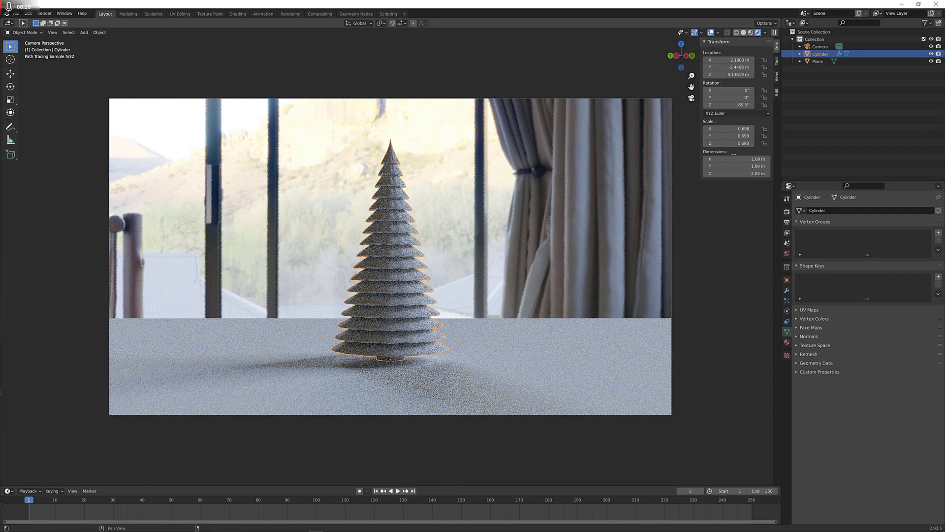
- Scale the selection down to 0.319, then the tree to 0.55, and apply its scale
key(a)
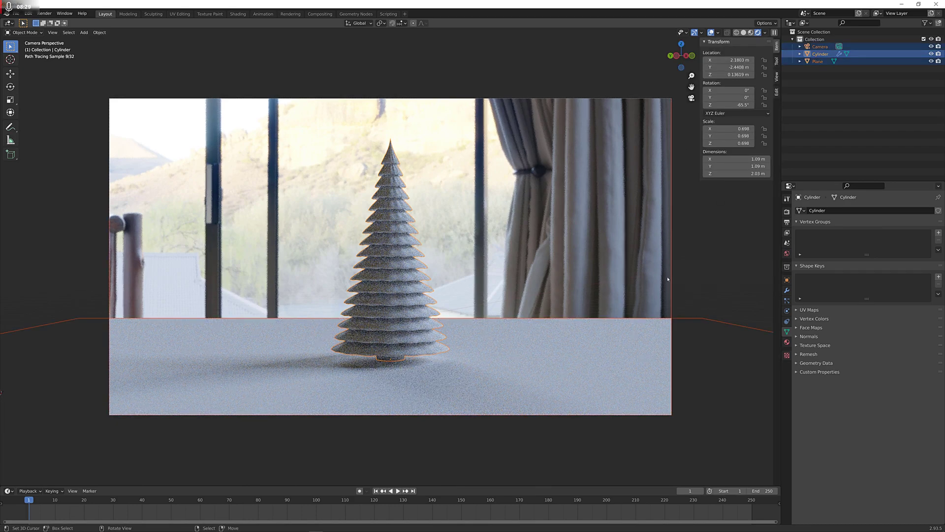
key(s)
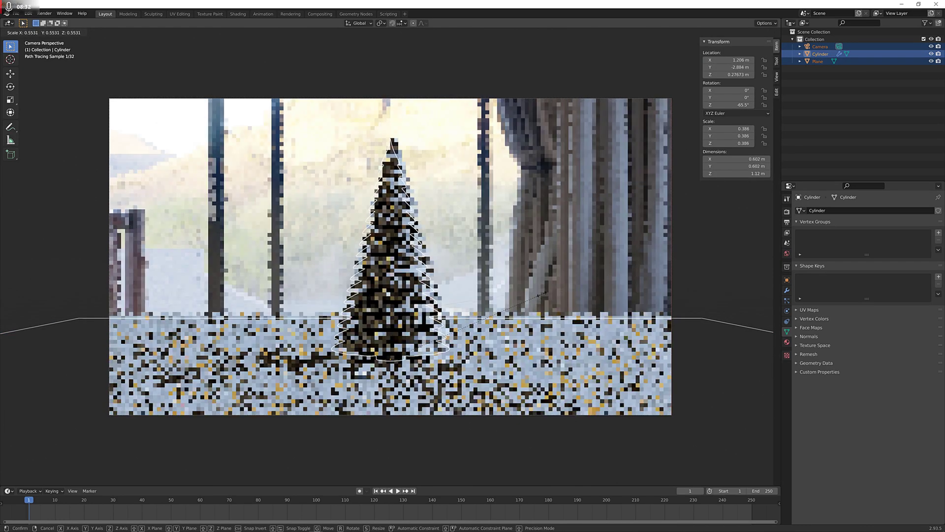
click(487, 314)
key(s)
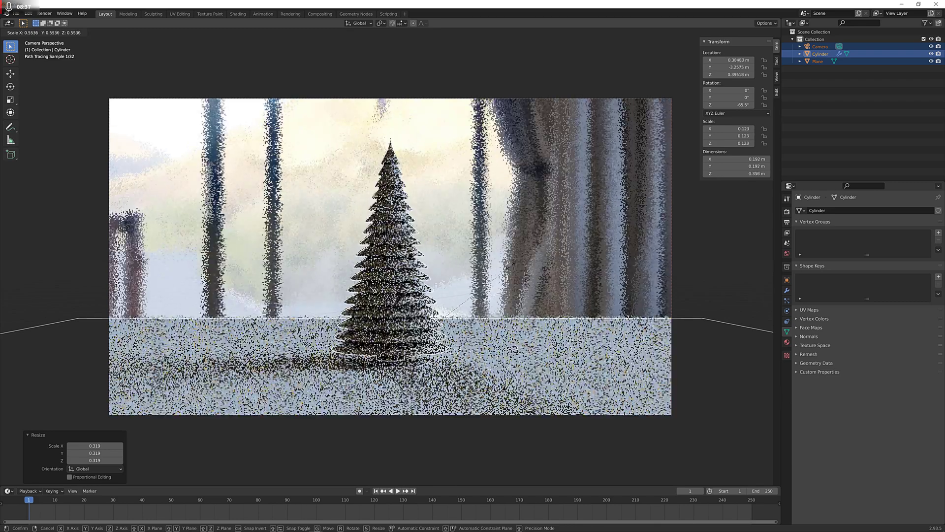
click(512, 264)
key(ctrl+a)
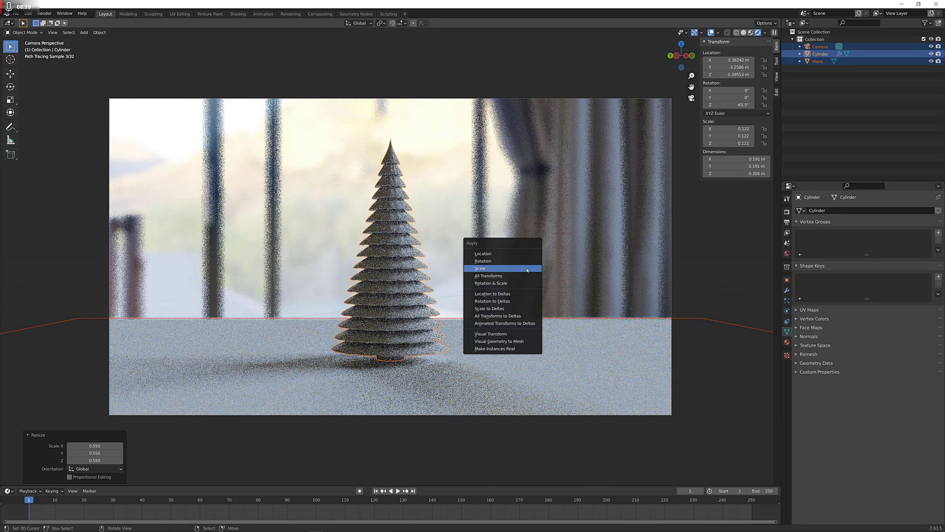
click(527, 268)
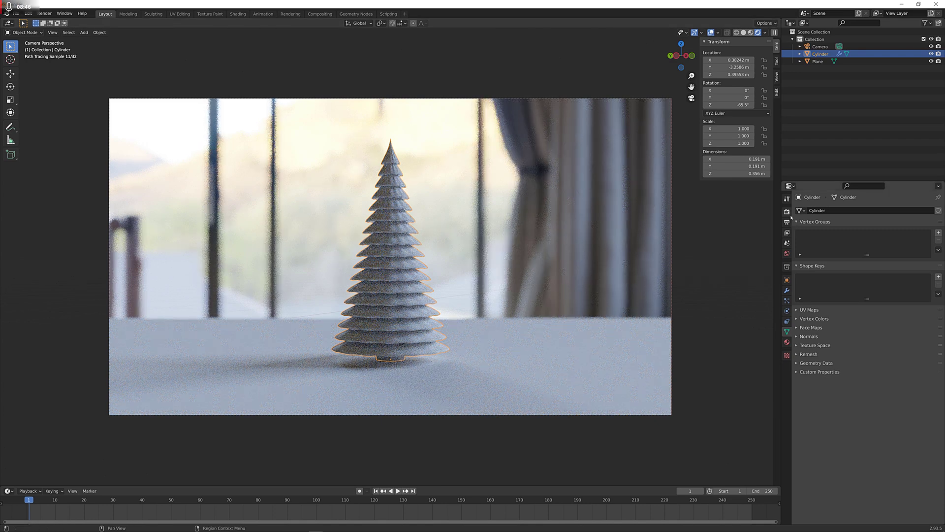
- Enable OpenImageDenoise for both Render and Viewport denoising, with Start Sample 15
click(786, 212)
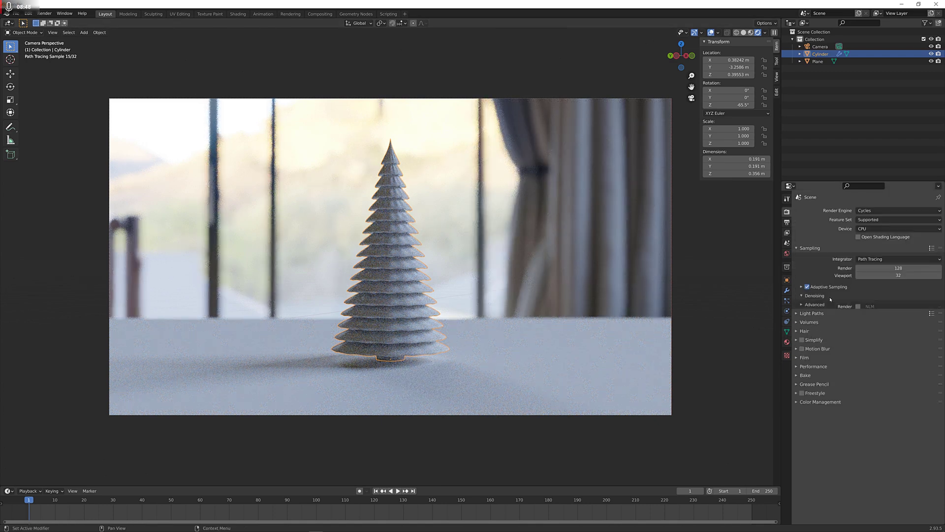
click(817, 296)
click(858, 306)
click(901, 306)
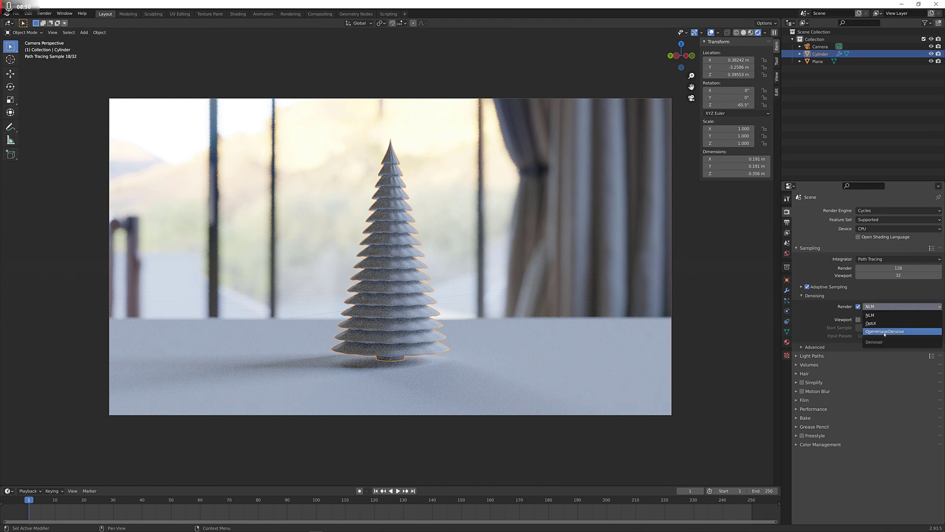
click(886, 332)
click(858, 319)
click(886, 320)
click(885, 344)
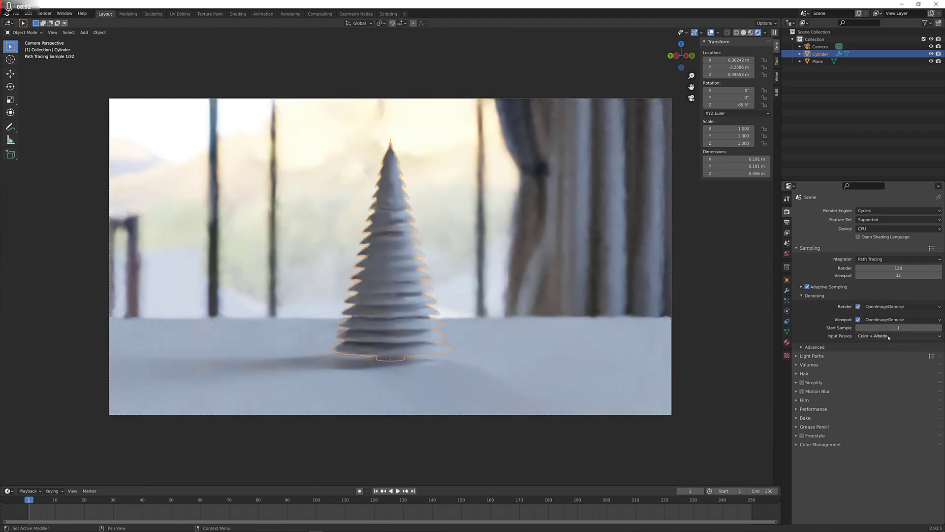
click(890, 328)
text(5)
key(Return)
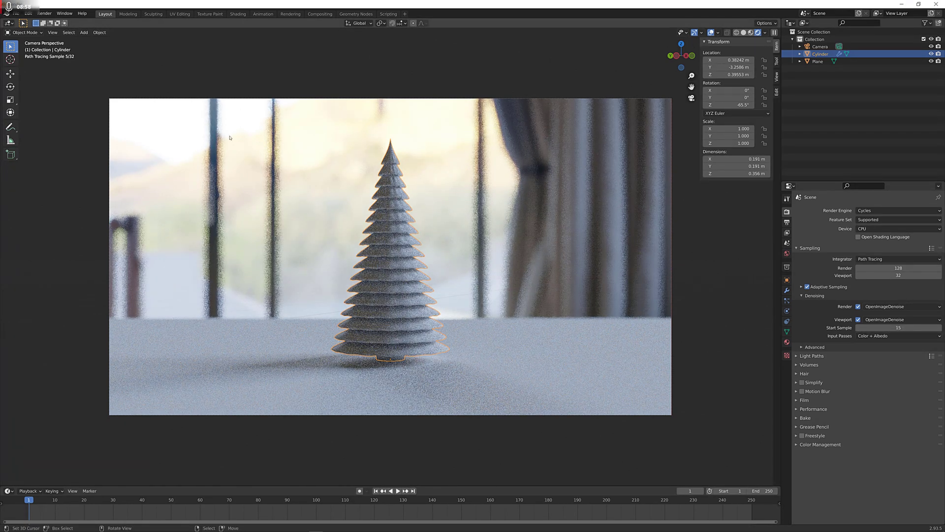
scroll(471, 227, up, 2)
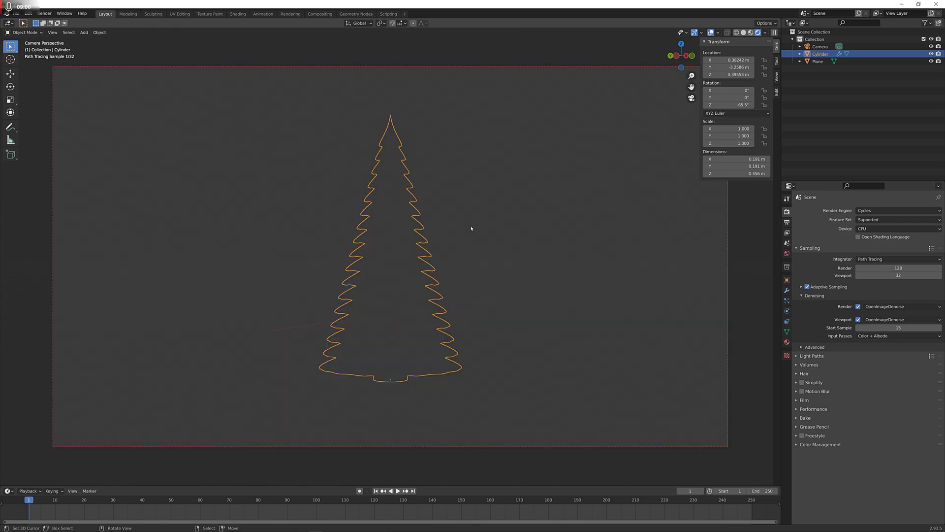
- Assign the existing 'Material' to the floor plane
click(591, 394)
click(787, 342)
click(800, 234)
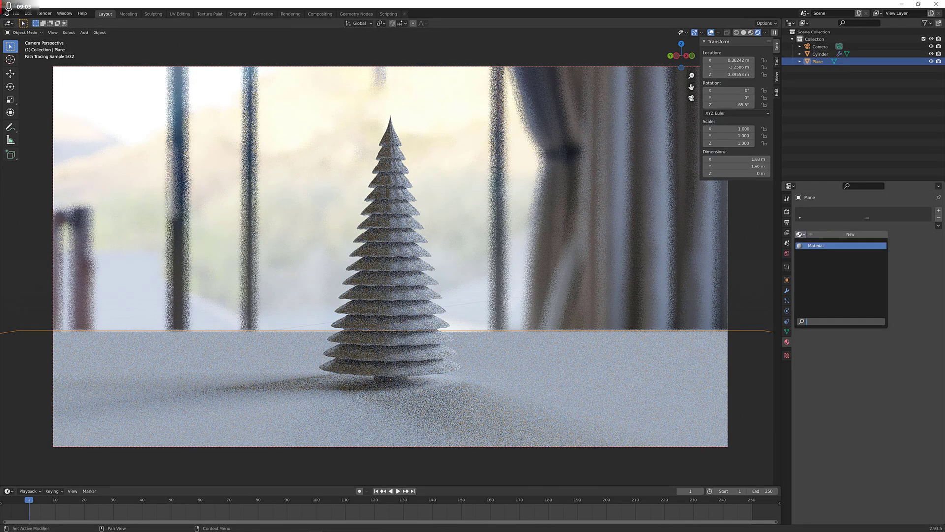
click(847, 246)
- Make the floor material's base colour black with roughness 0.25
click(879, 298)
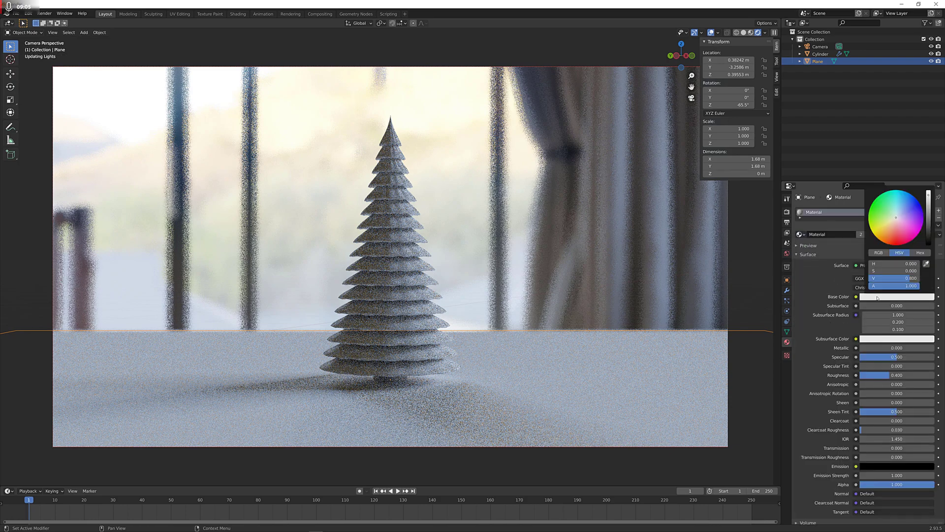
drag(928, 193, 927, 245)
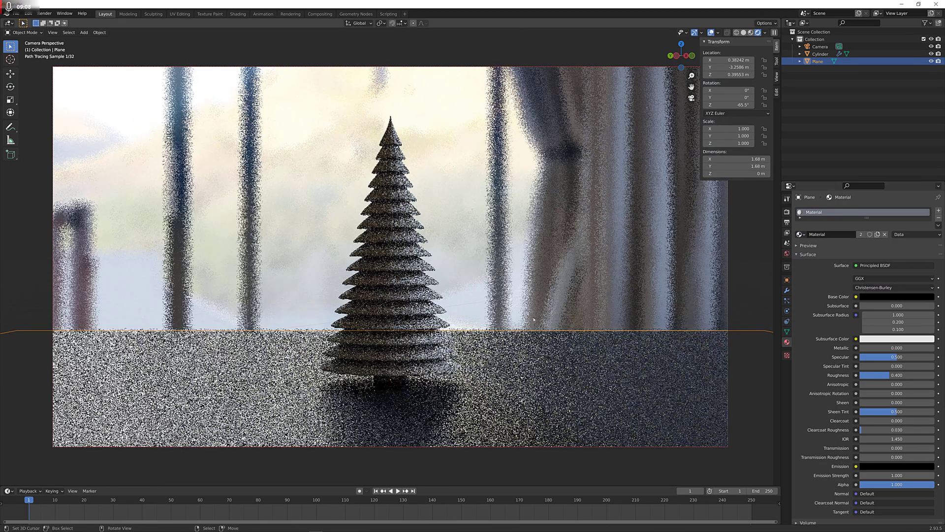
click(916, 377)
text(0.25)
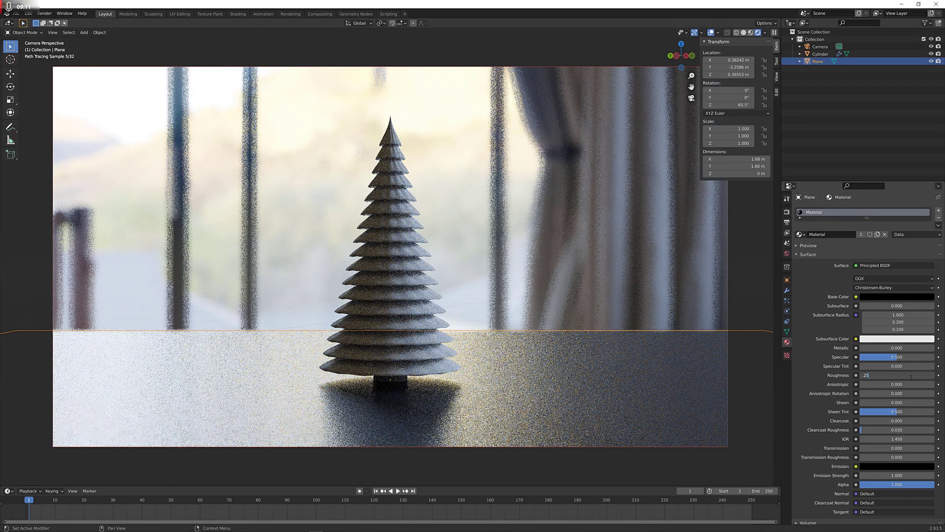
key(Return)
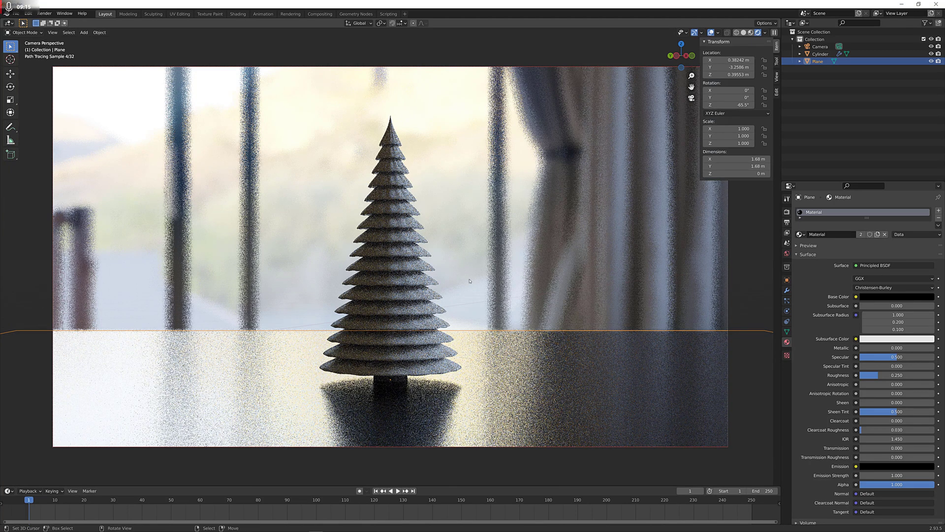
click(821, 53)
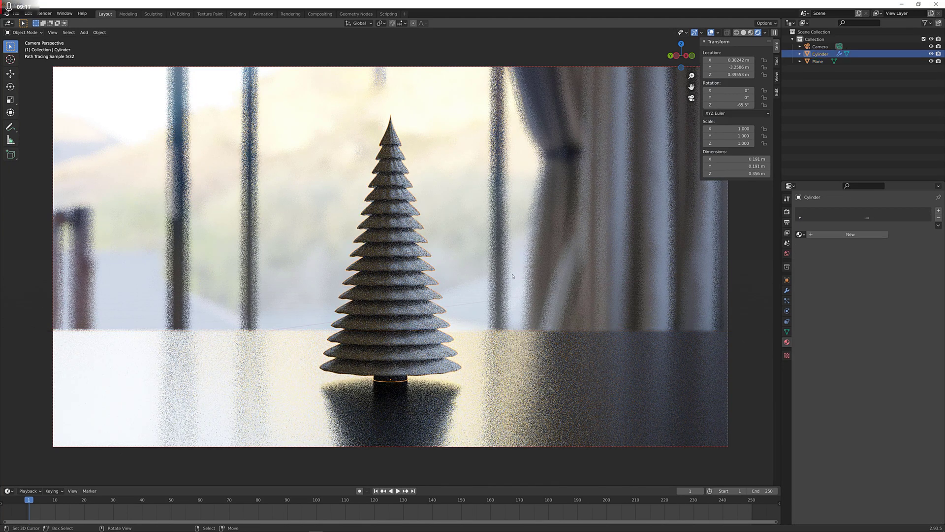
- Create a new material for the tree with a Glass BSDF surface
click(800, 235)
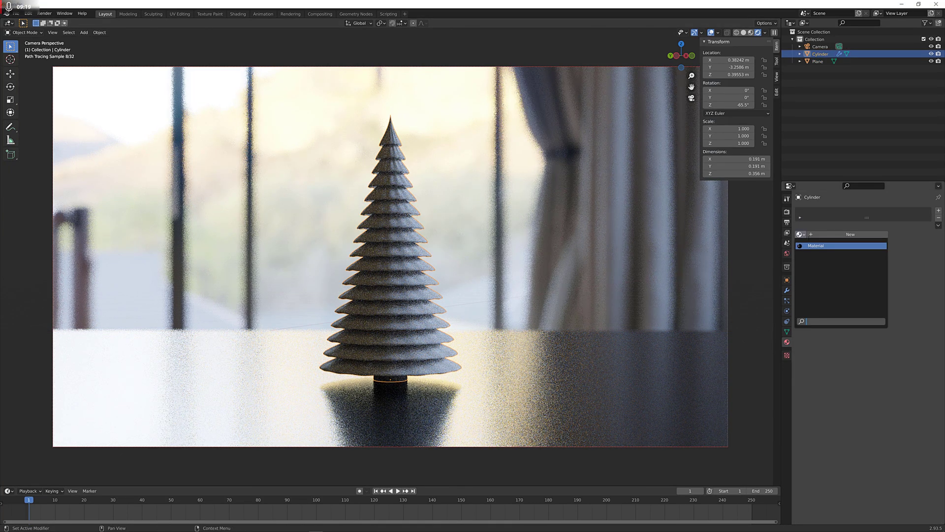
click(817, 234)
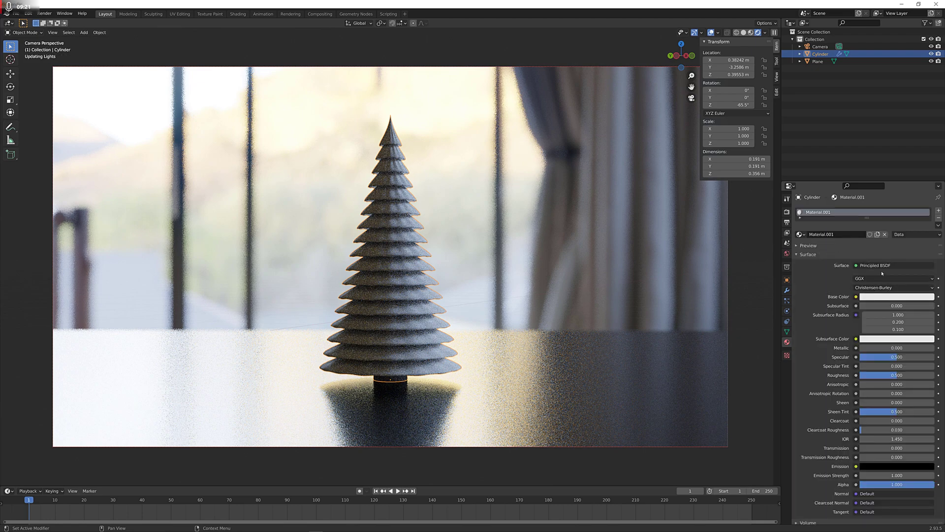
click(878, 266)
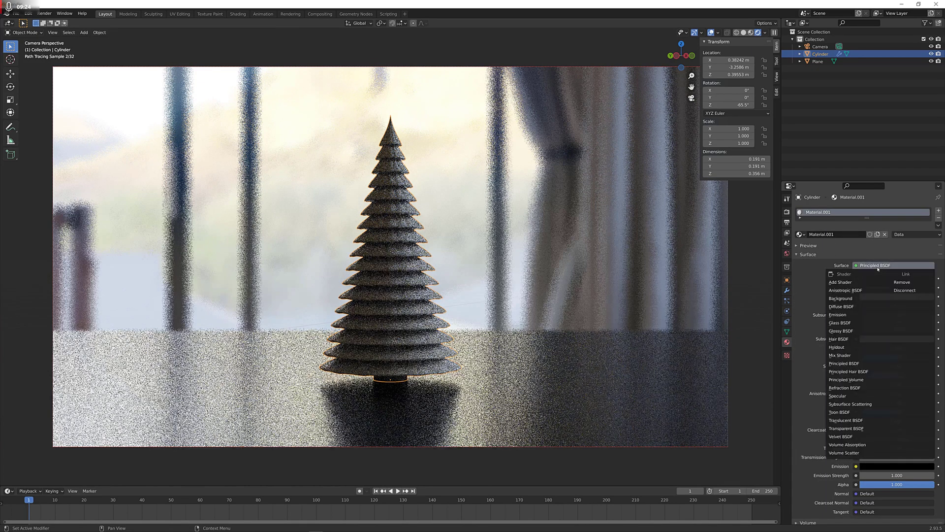
click(840, 323)
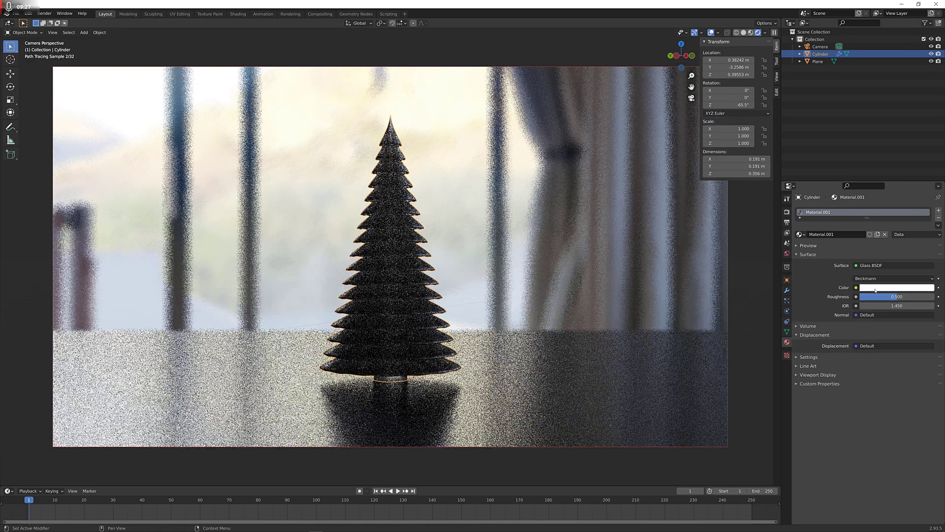
click(896, 288)
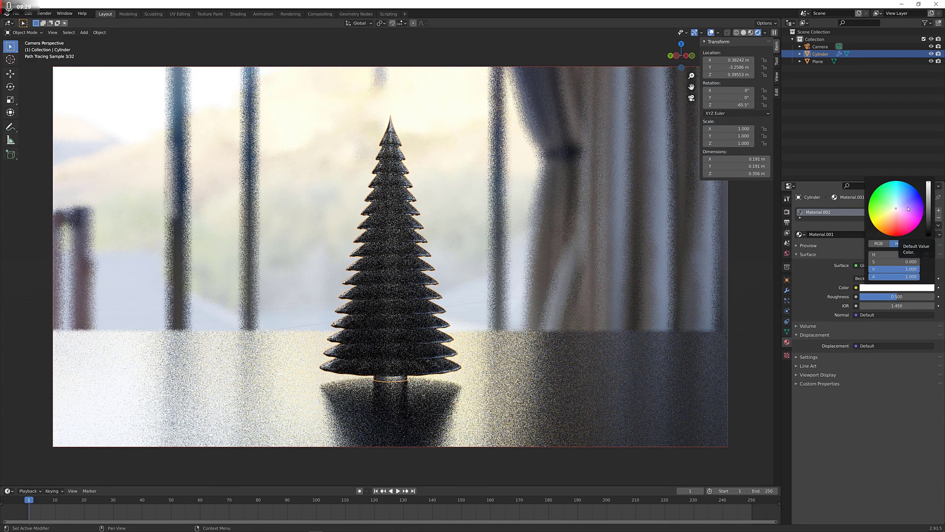
- Set the glass roughness to 0.01 and draw a render border around the tree
click(892, 296)
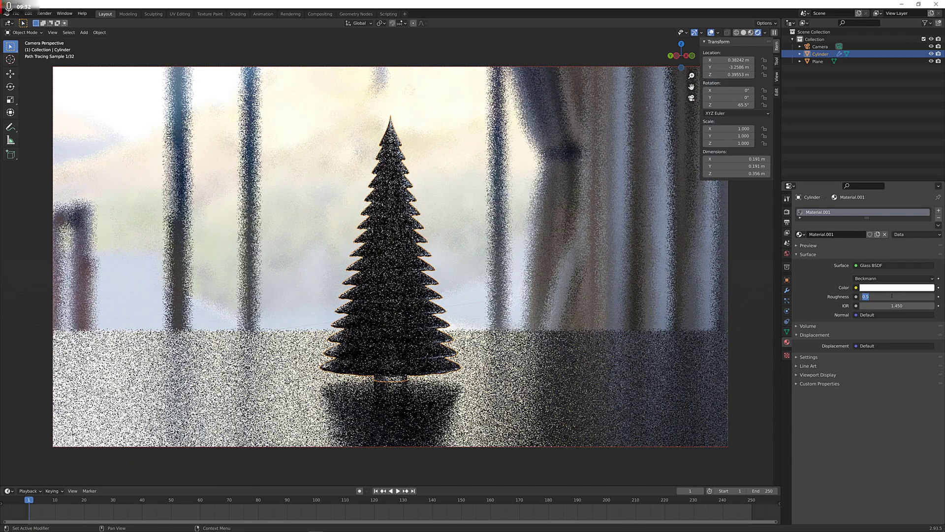
key(BackSpace)
text(.01)
key(Return)
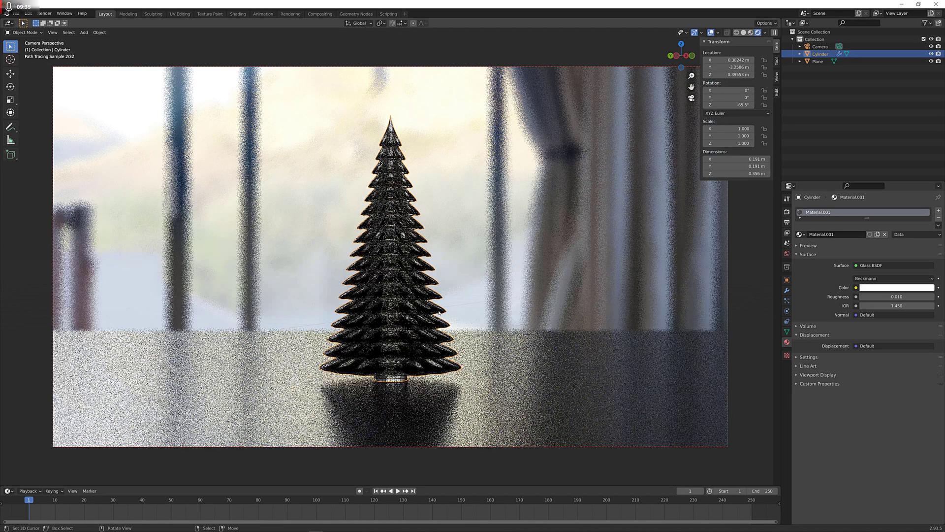
key(ctrl+b)
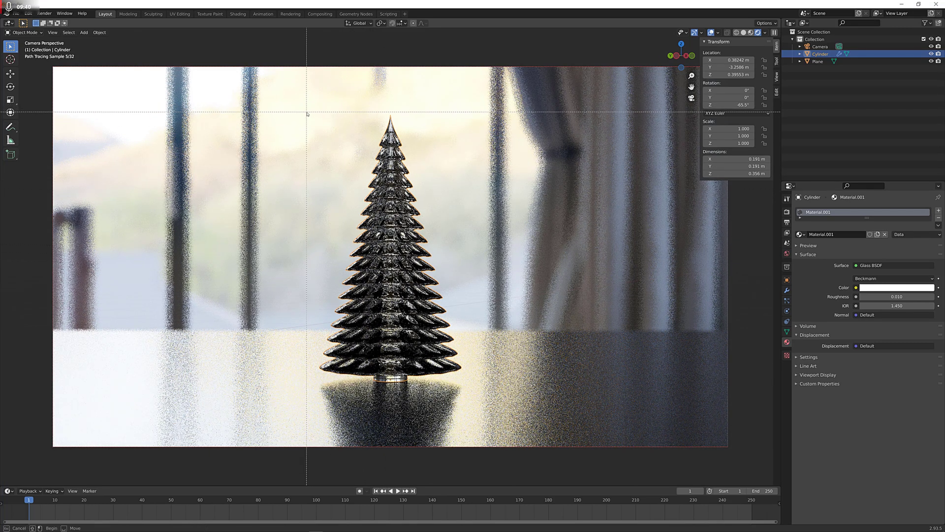
drag(308, 112, 474, 392)
- Fit the camera frame to the viewport with Home
key(Home)
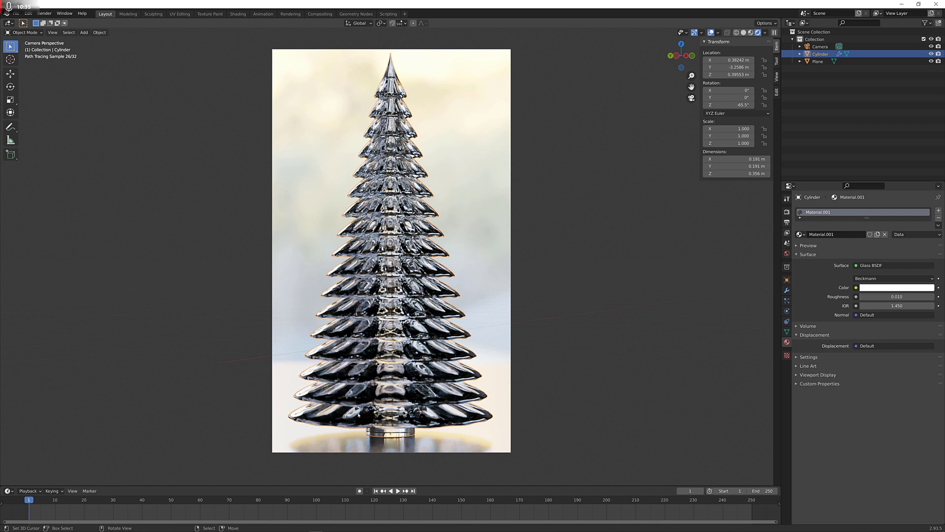
- Set the Light Paths total max bounces to 32
click(786, 232)
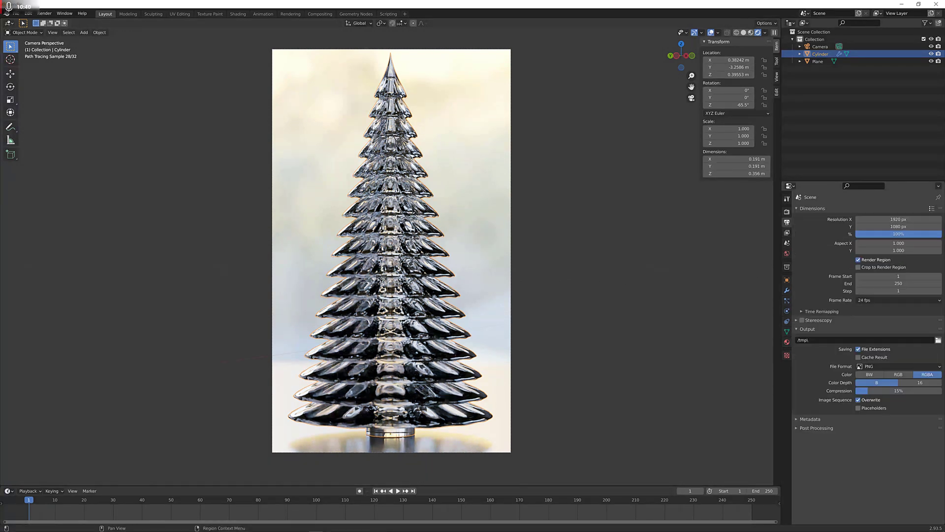
click(787, 211)
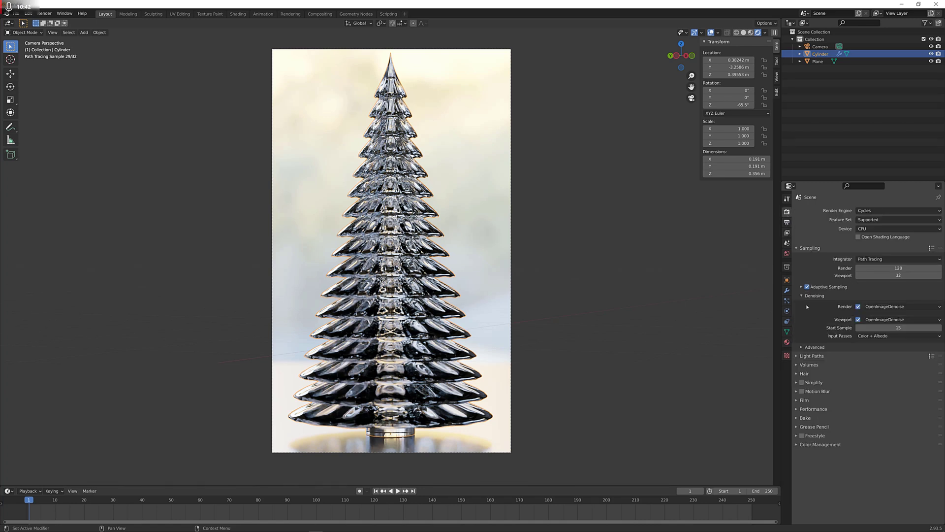
click(811, 356)
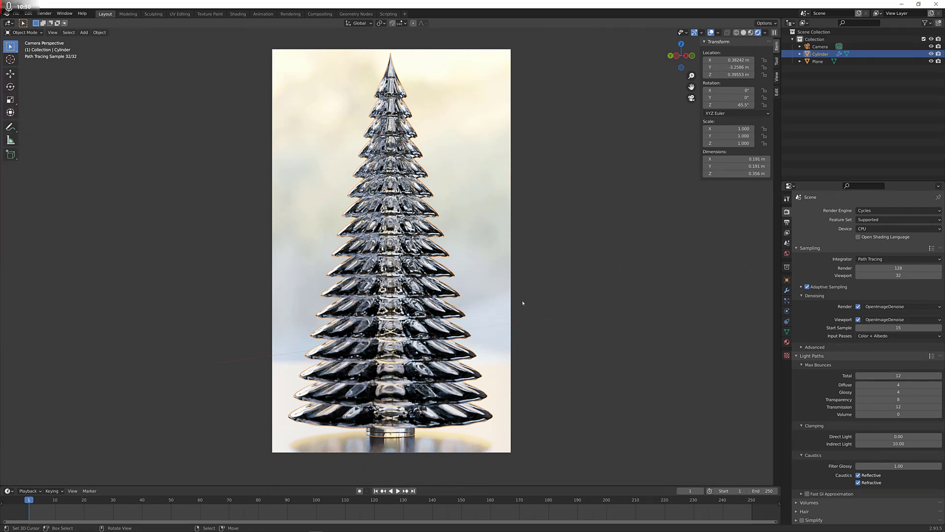
click(914, 375)
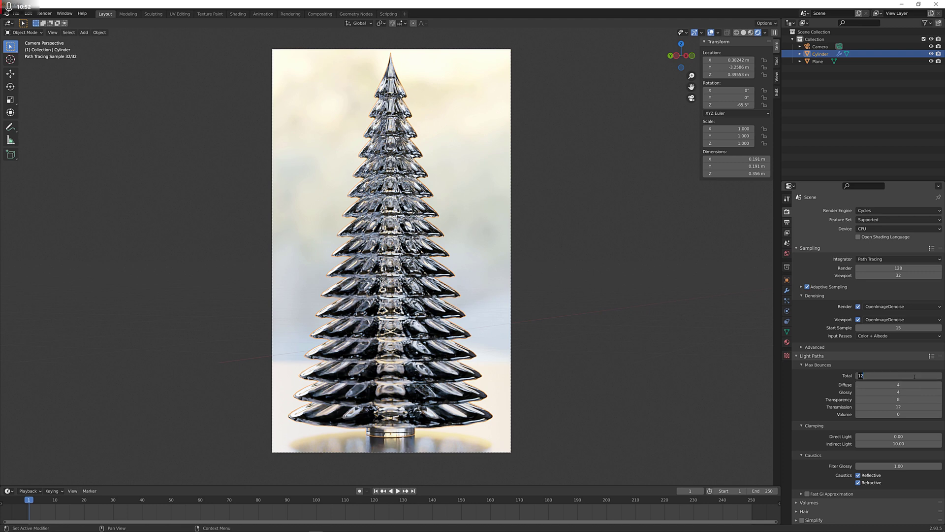
text(32)
key(Return)
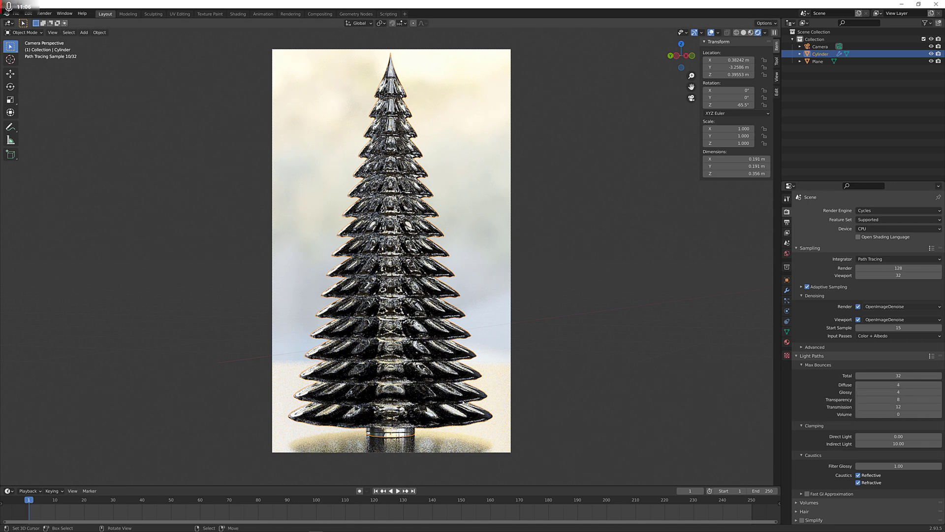
- Set glossy bounces to 32 and briefly hide overlays to check the render
click(898, 392)
text(32)
key(Return)
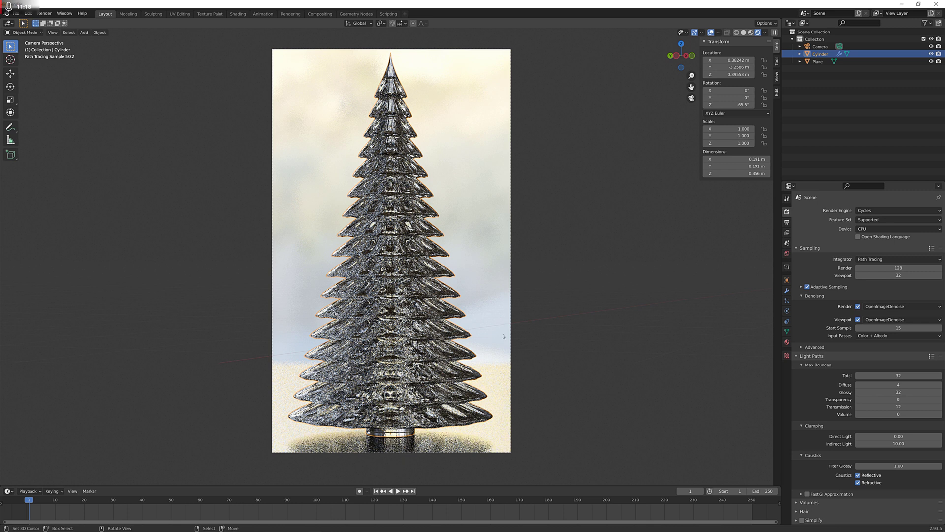
key(shift+alt+z)
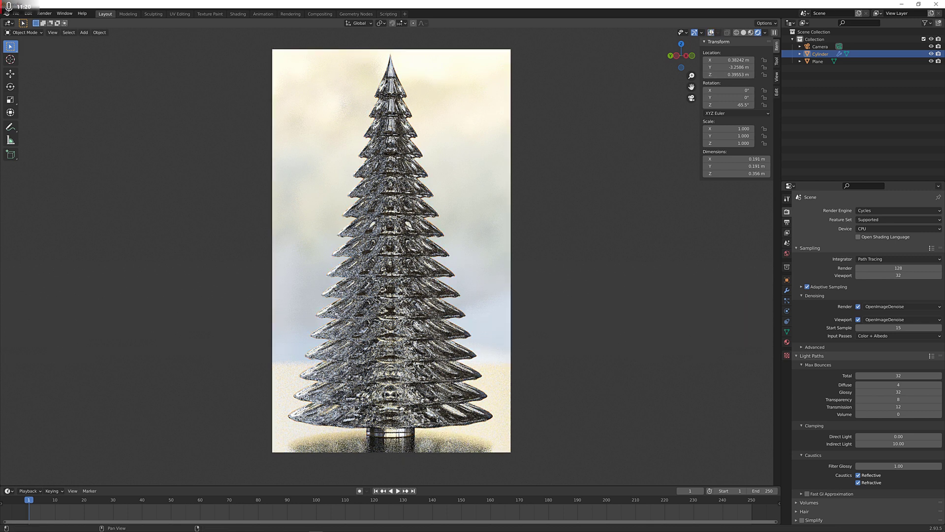
key(shift+alt+z)
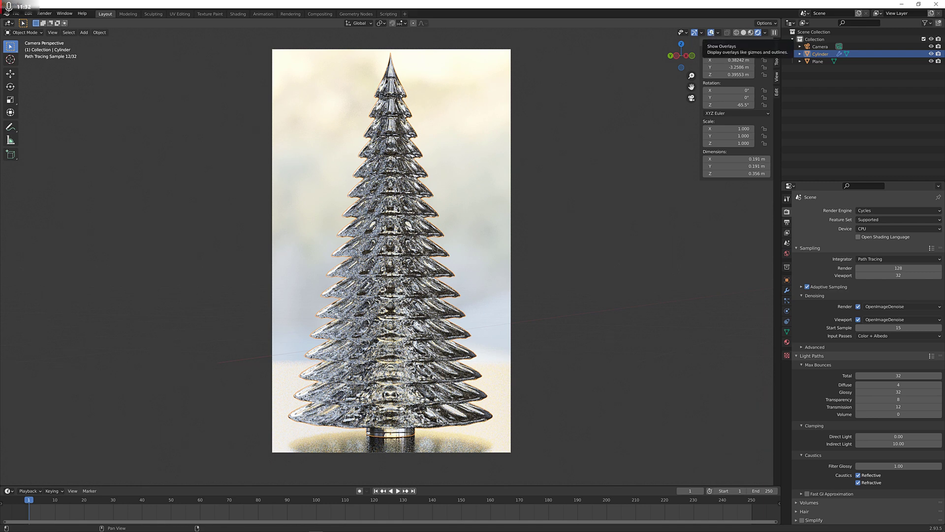
- Hide the viewport overlays and return the viewport to solid grey shading
click(711, 33)
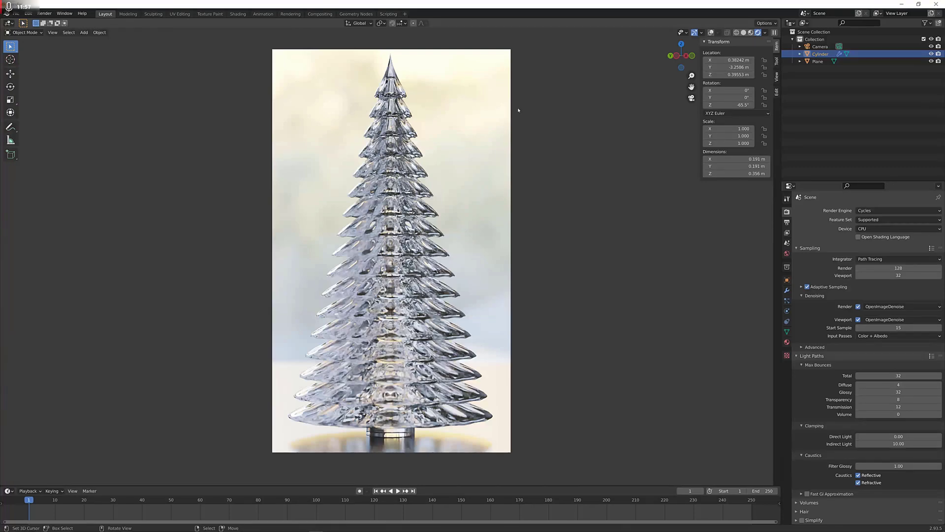
key(shift)
- Switch to the Shading workspace, viewing the tree through the camera with all nodes framed
key(z)
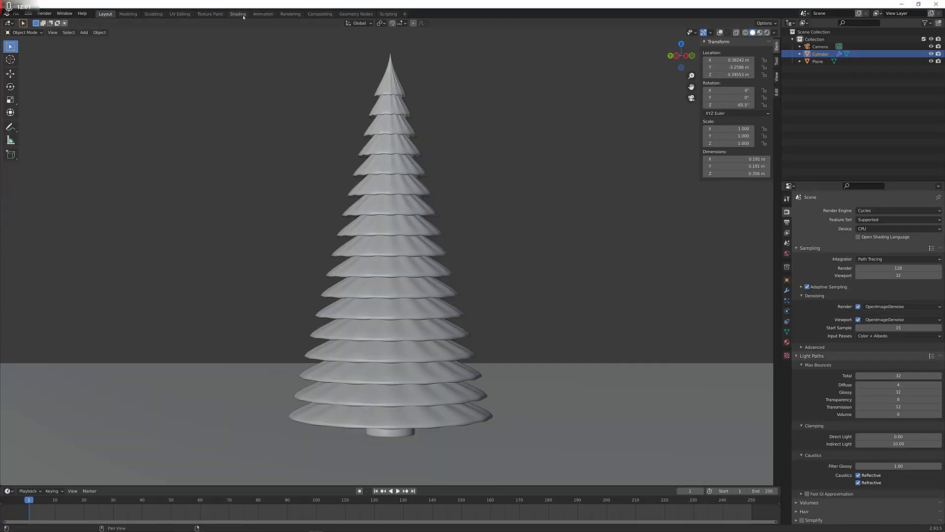
click(238, 14)
key(KP_0)
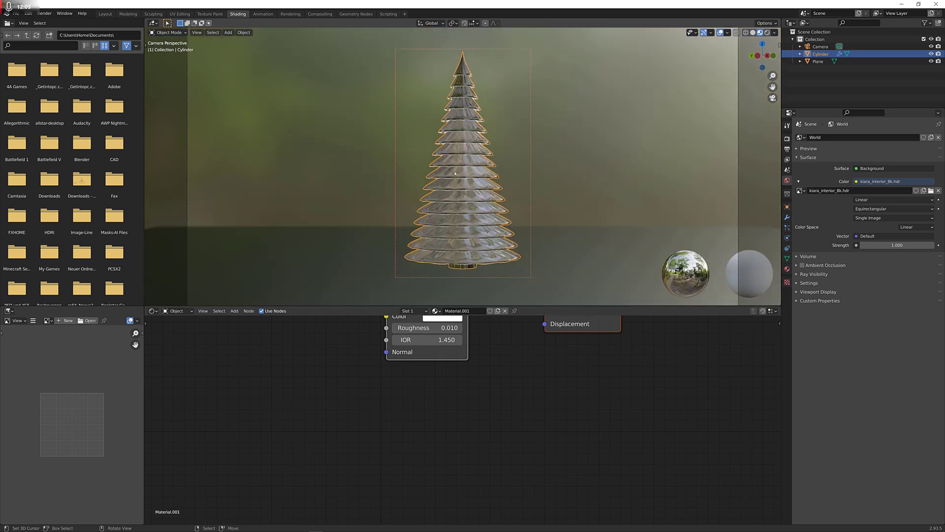
key(Home)
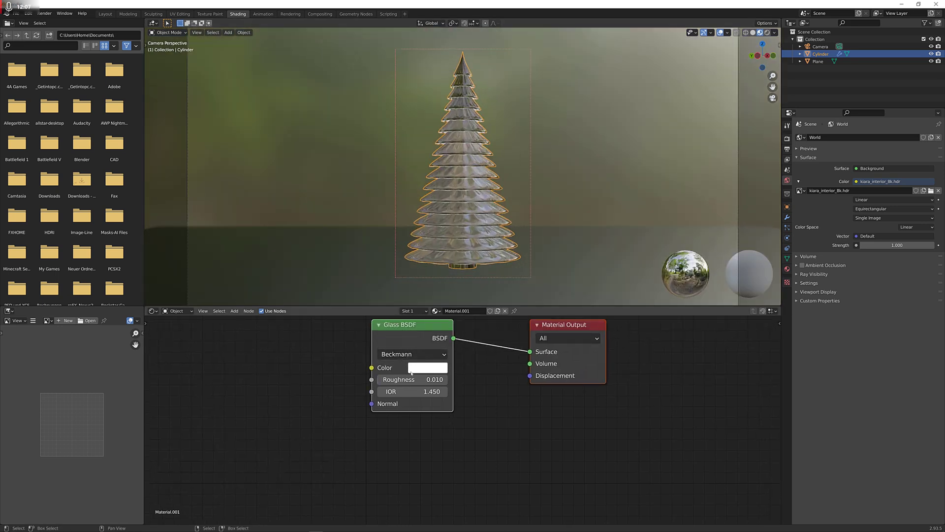
- Move the Glass BSDF node left, set the viewport to Rendered, and reposition the node view
drag(432, 337, 272, 334)
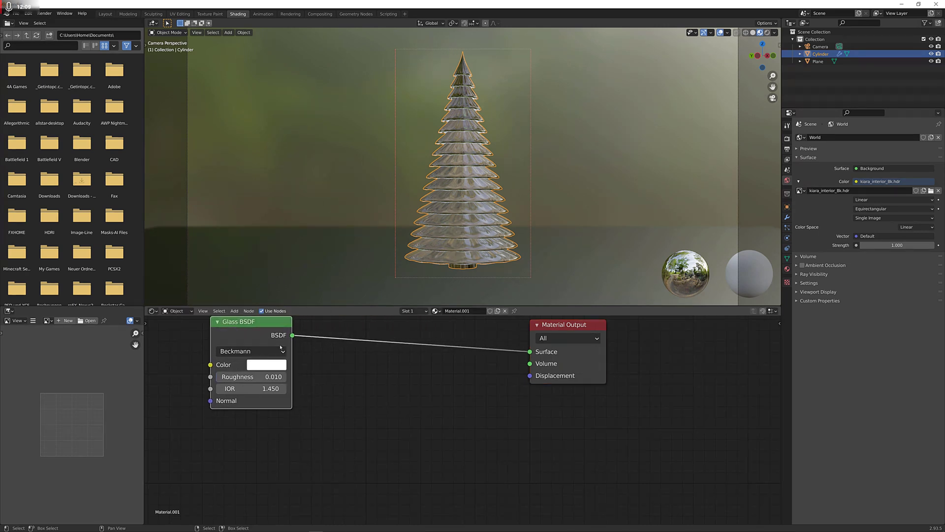
click(767, 32)
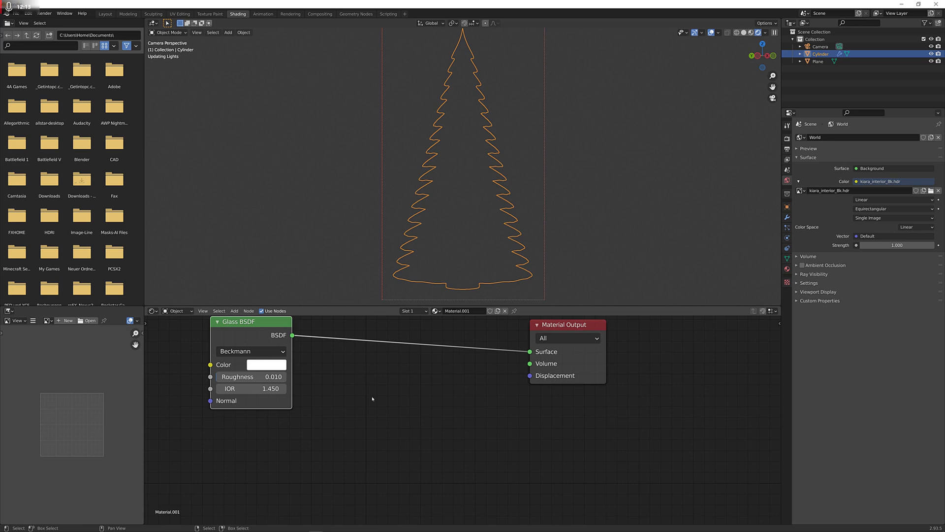
middle_drag(376, 396, 424, 370)
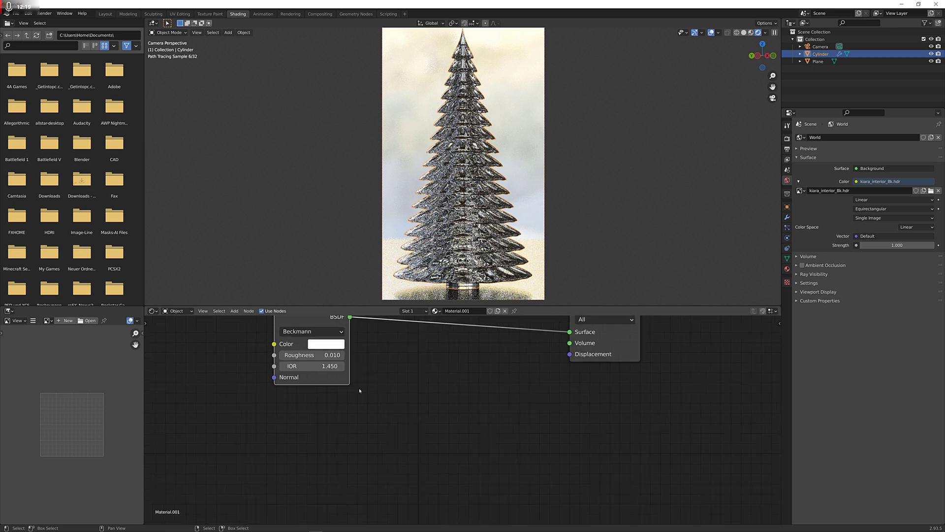
middle_drag(373, 395, 369, 383)
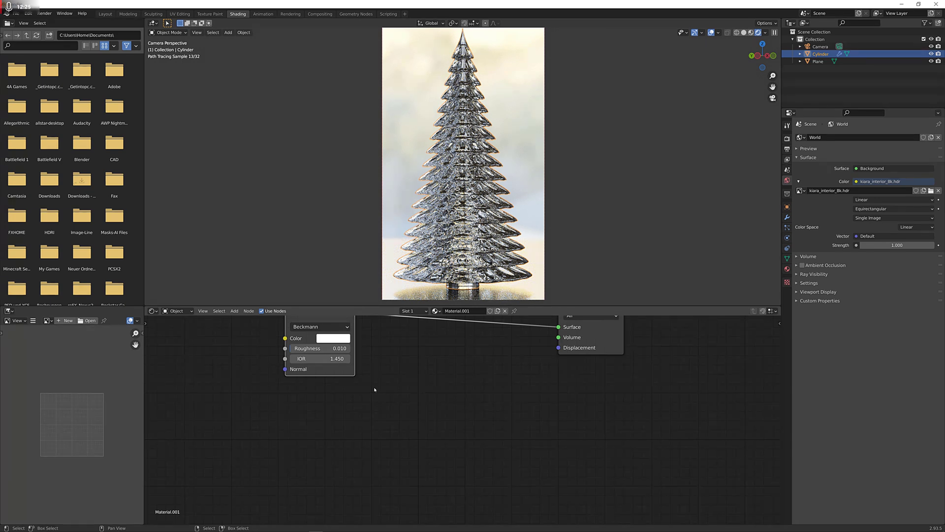
- Add a Volume Absorption node by searching 'volu' and link it to the Material Output's Volume
key(shift+a)
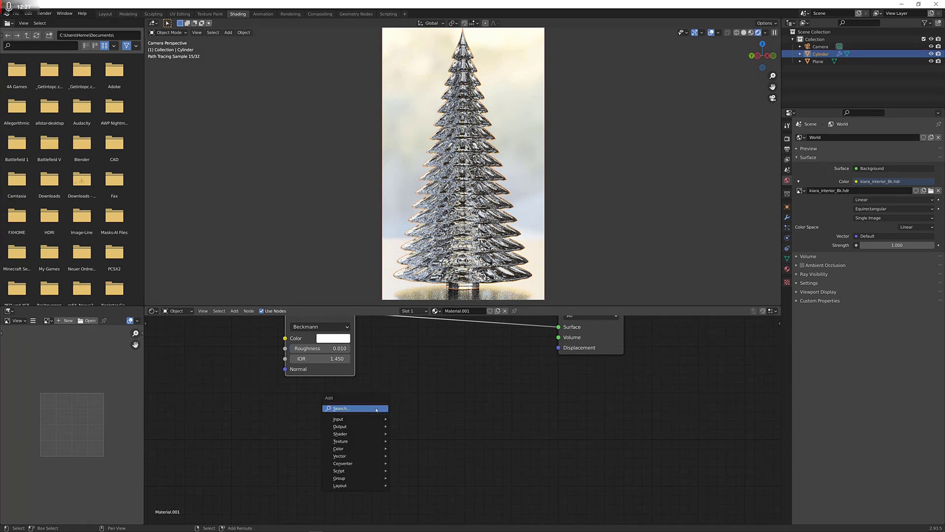
click(375, 408)
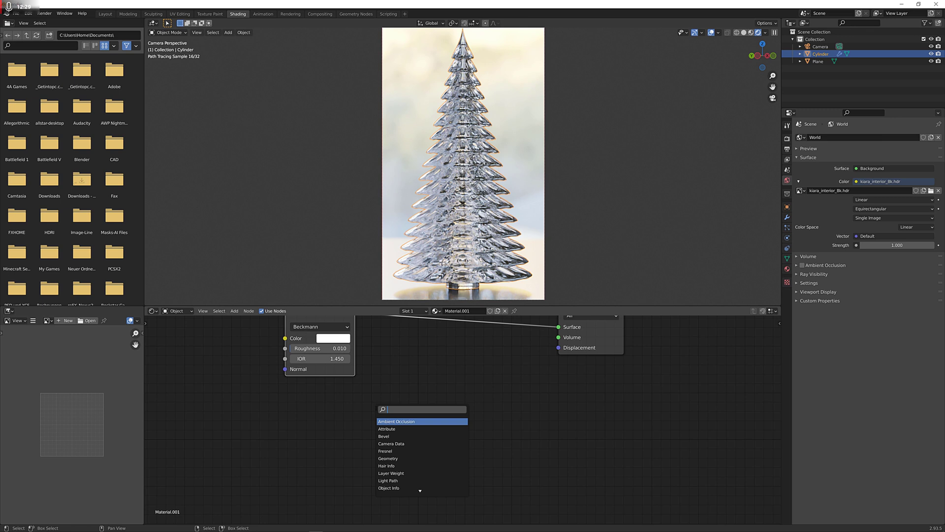
text(volu)
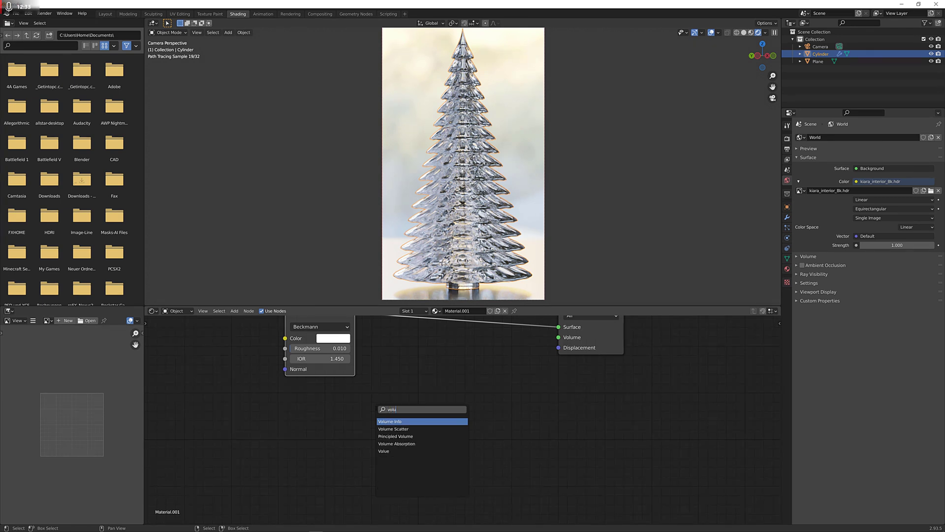
key(Down)
key(Down)
key(Down)
key(Return)
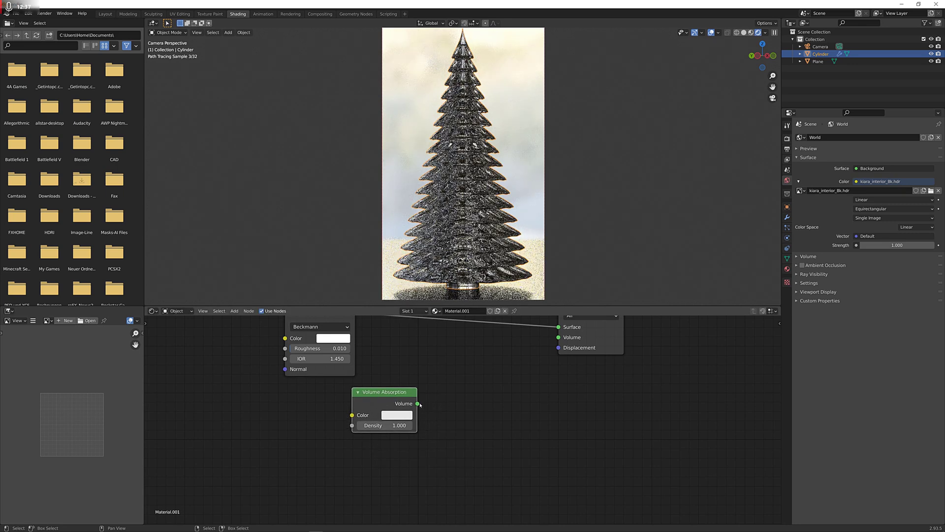
drag(418, 403, 557, 341)
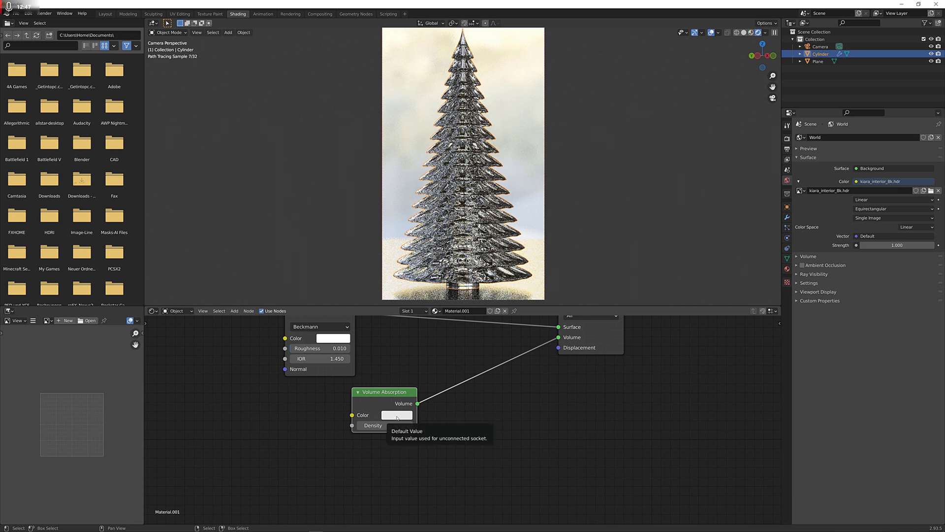
- Give the Volume Absorption a full-brightness blue colour and Density 25, then hide the overlays
click(397, 418)
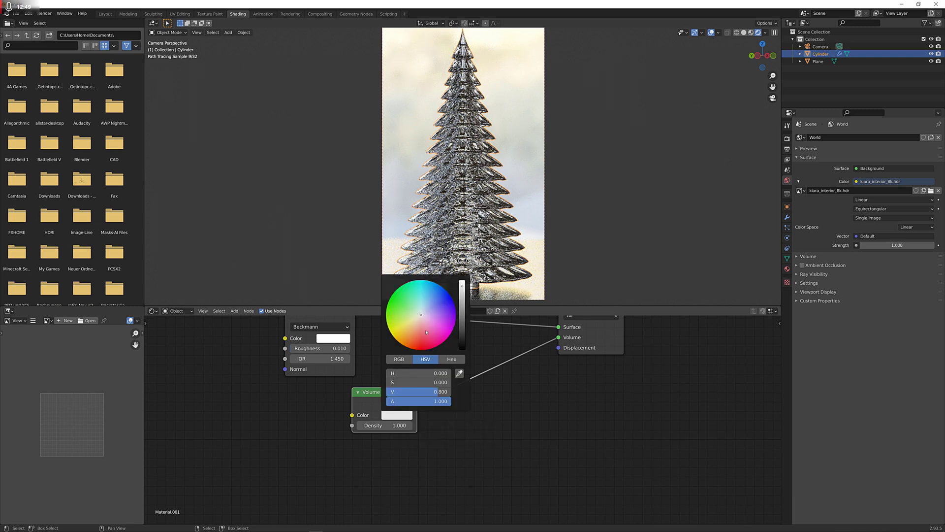
click(441, 288)
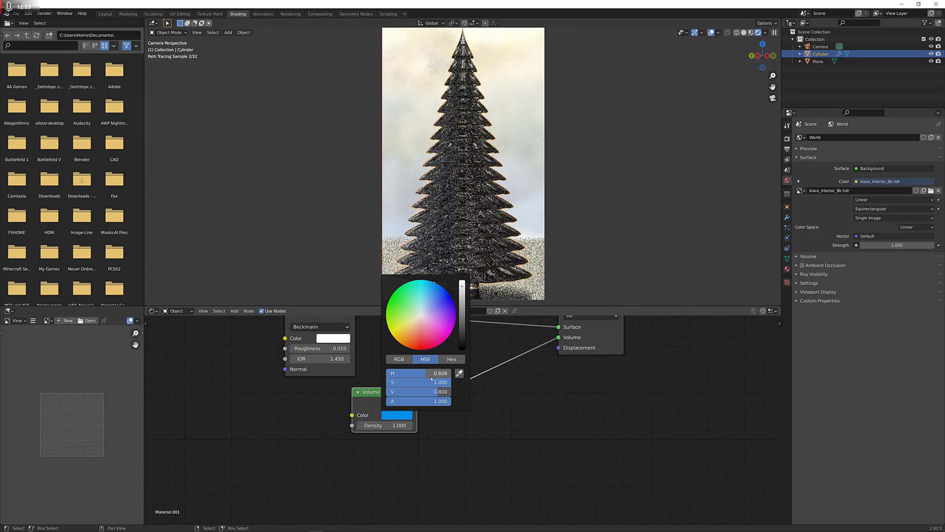
drag(433, 393, 450, 393)
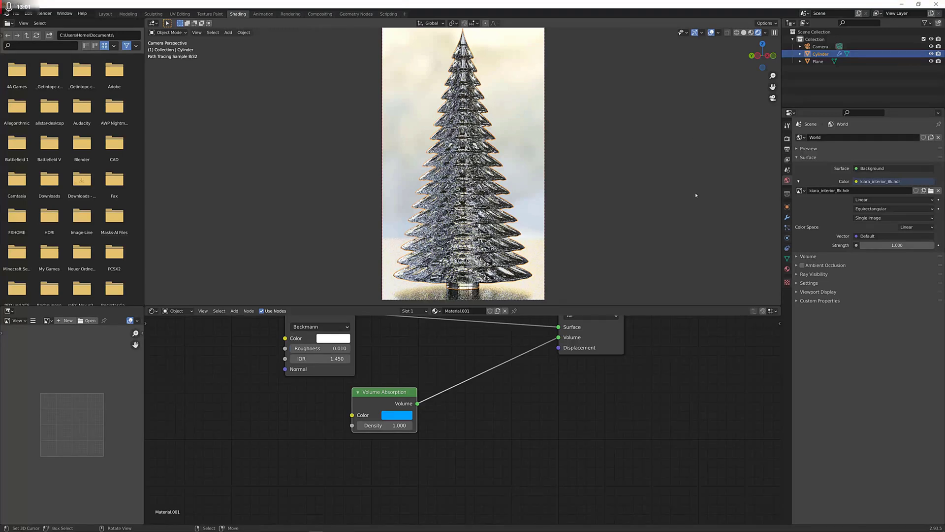
click(395, 425)
text(25)
key(Return)
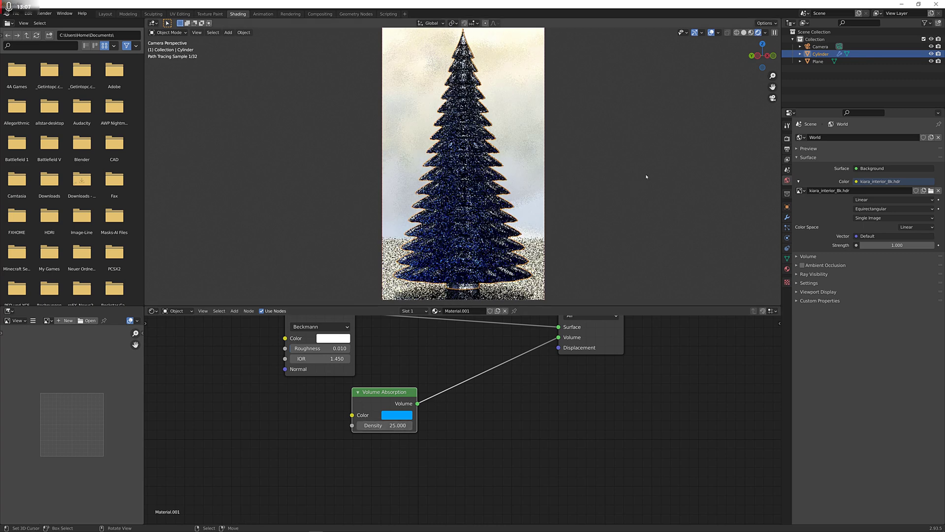
click(710, 32)
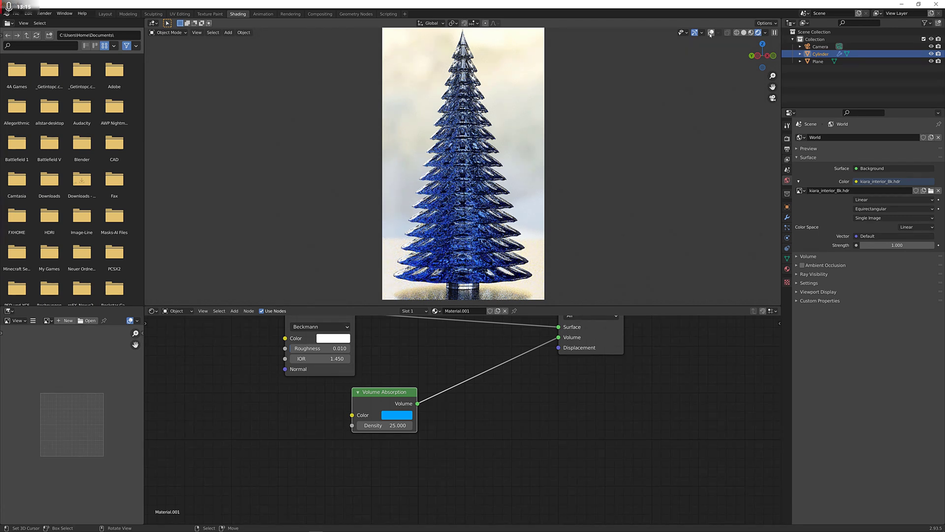
- Toggle overlays on and off for a clean render and pan to show all three material nodes
click(710, 33)
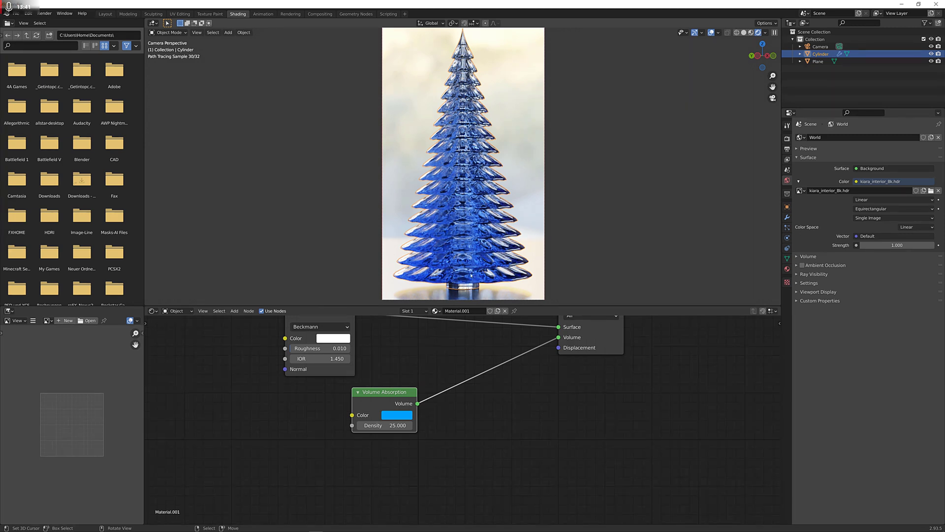
click(711, 33)
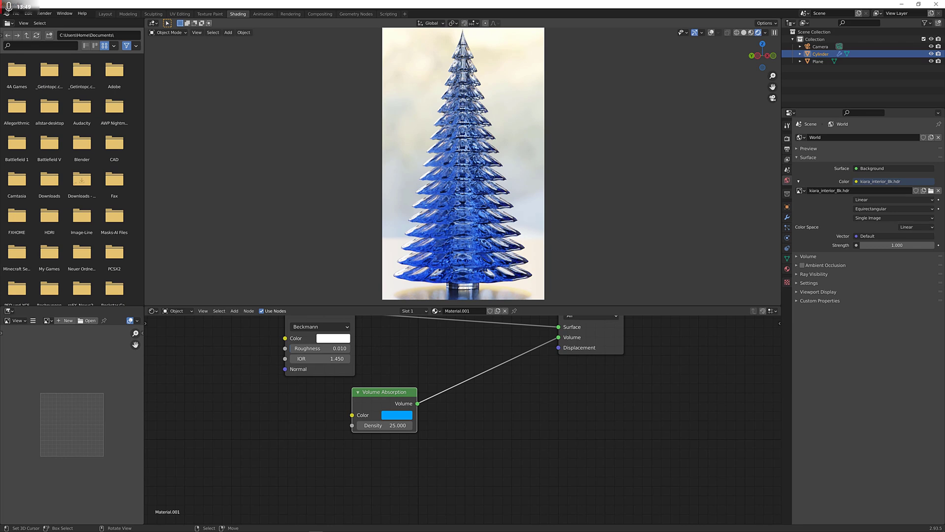
middle_drag(468, 345, 456, 392)
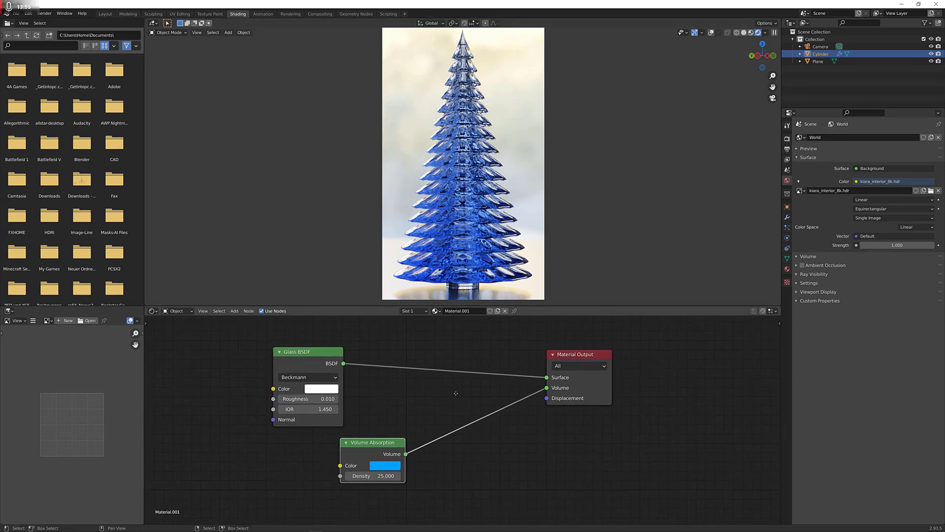
- Change the absorption colour to orange-gold (hue 0.097) and show the viewport overlays again
click(392, 466)
click(386, 391)
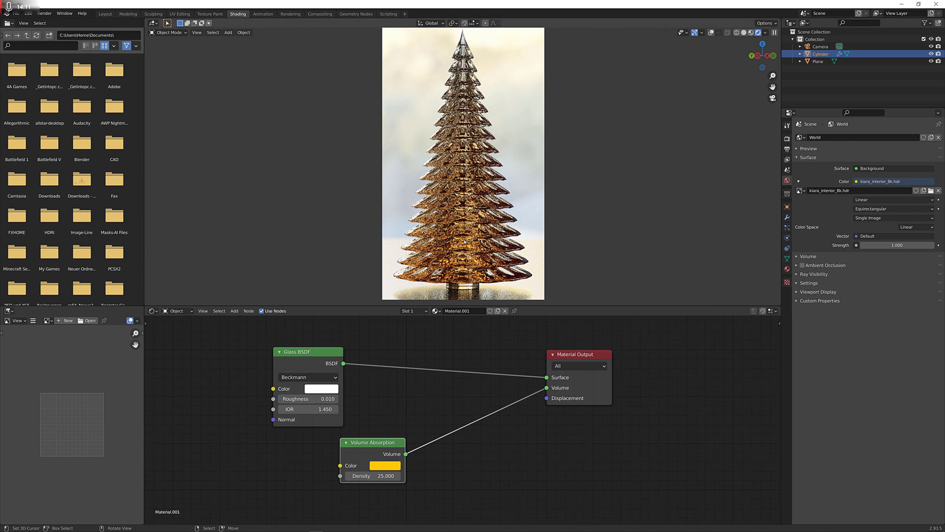
click(711, 32)
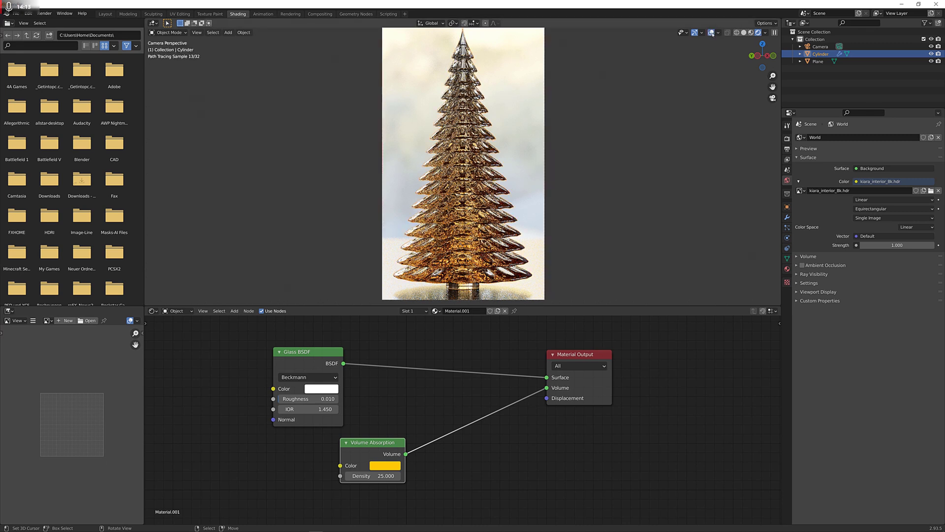